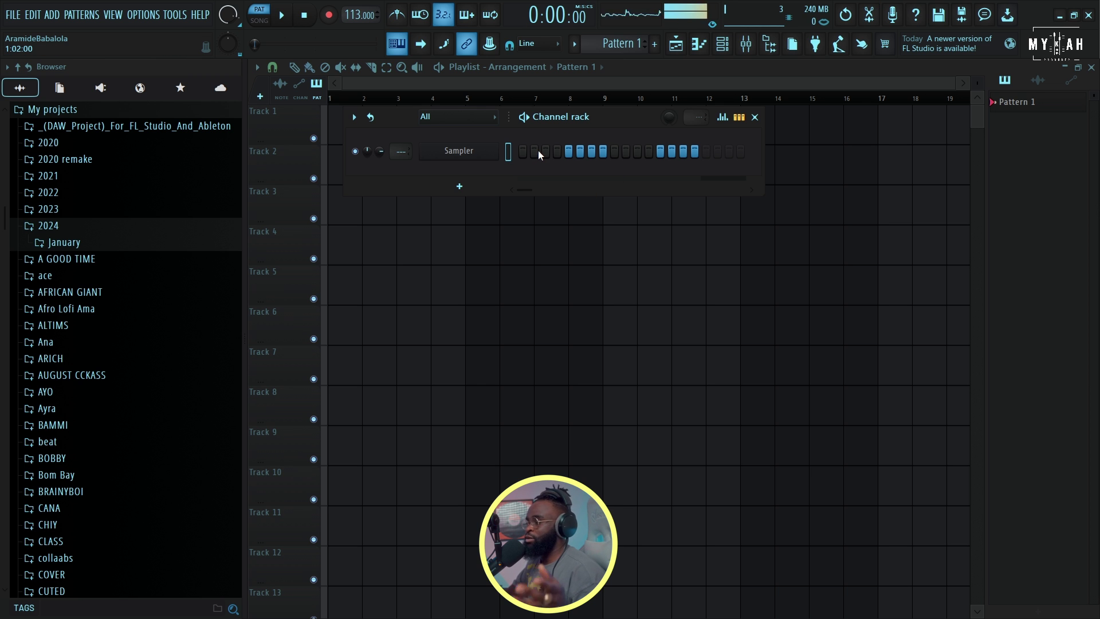
Replace the Sampler channel with LABS and add Lounge Lizard EP-4 as a second instrument channel
right_click(461, 157)
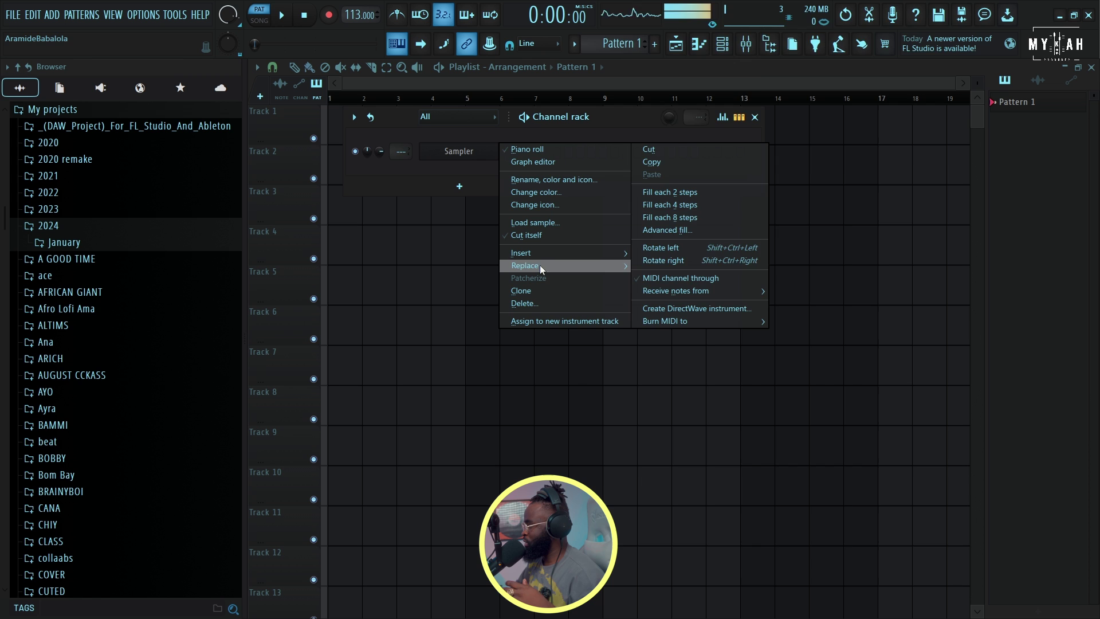
mouse_move(542, 266)
click(716, 290)
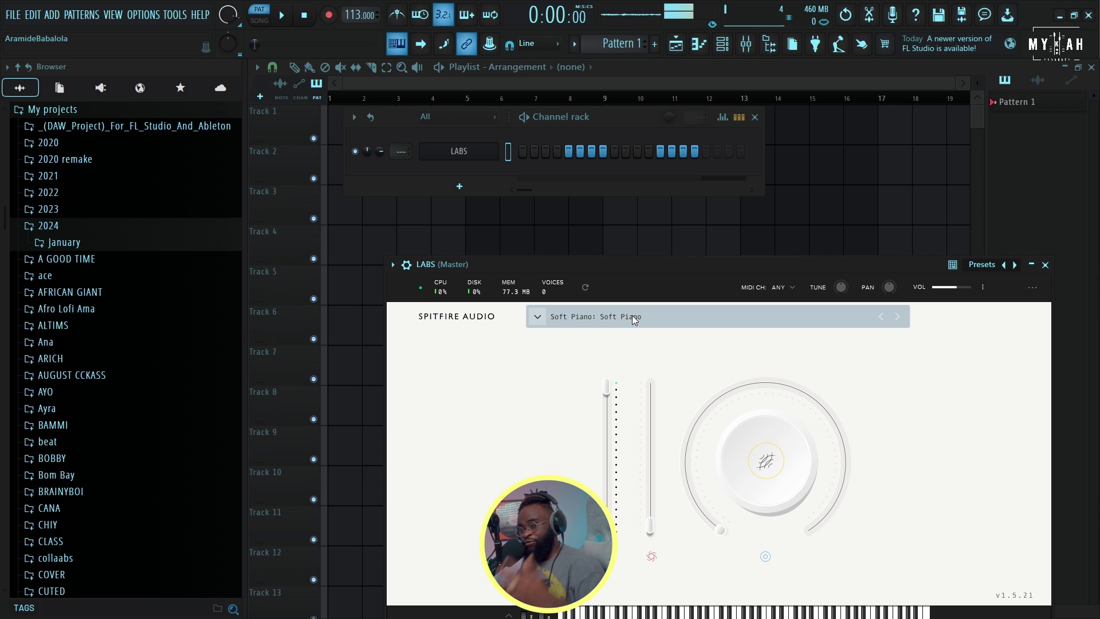
click(461, 188)
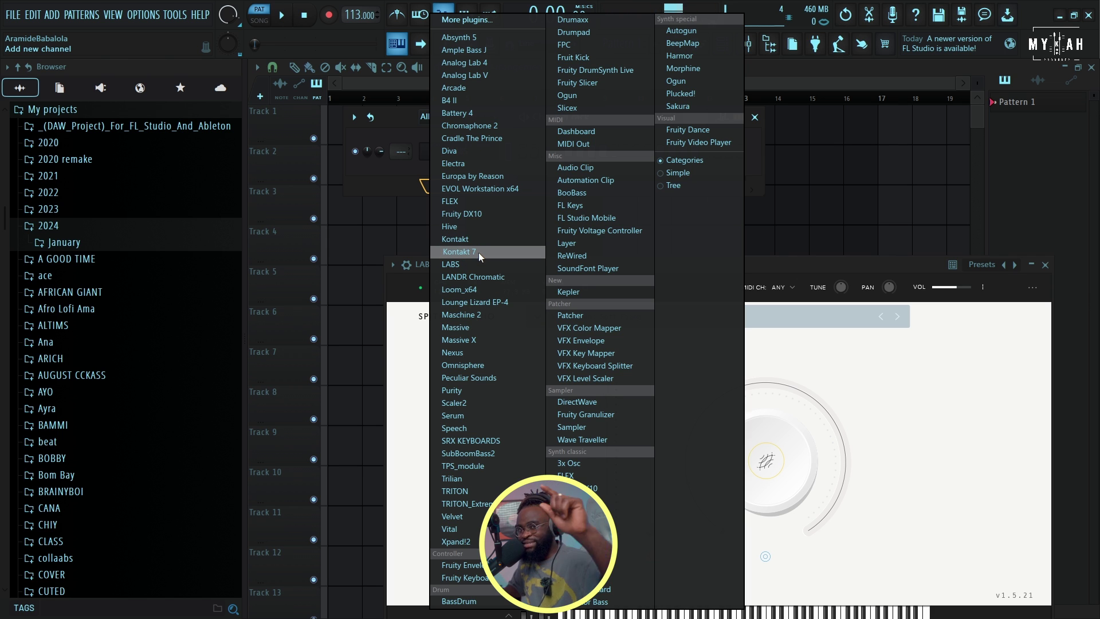
click(484, 302)
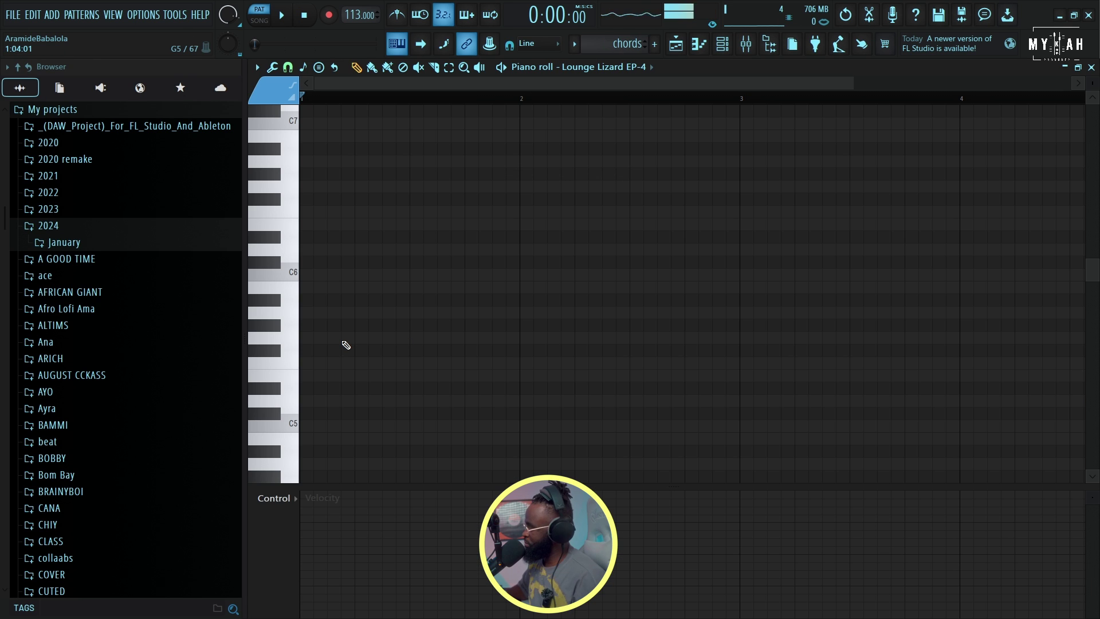
Draw a one-bar G#5, C6, D#6 and G6 chord at bar 1 in the LABS piano roll and transpose it down an octave
drag(344, 325, 283, 326)
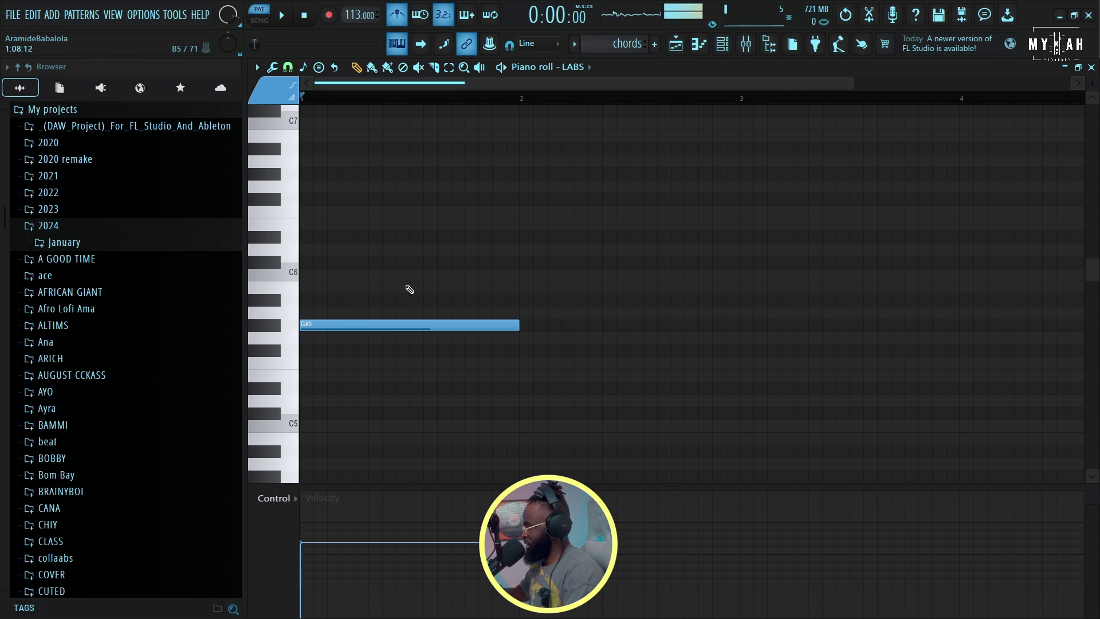
drag(429, 274, 283, 274)
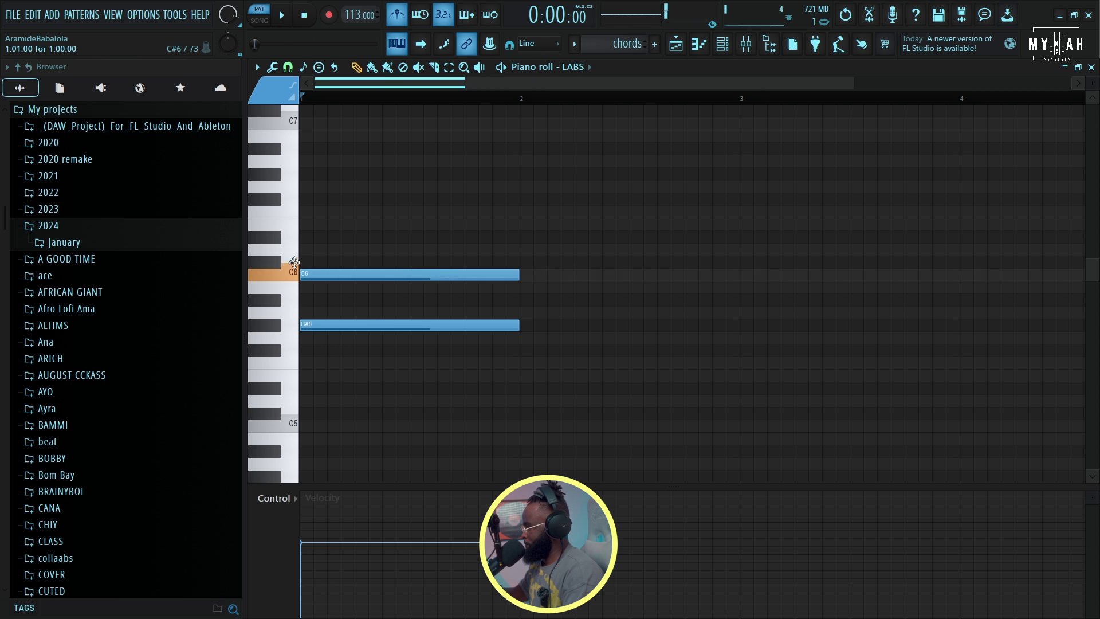
drag(320, 236, 288, 229)
drag(397, 199, 304, 185)
key(ctrl+Down)
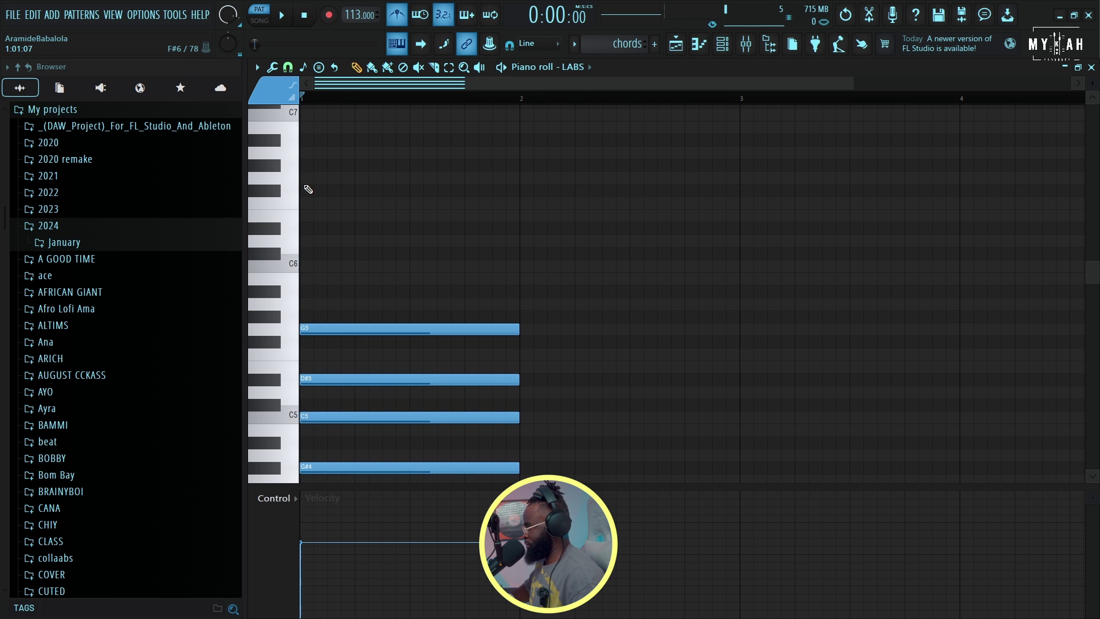
Shorten the first chord to 14 steps and draw a second chord of A#4, E5 and G5 directly after it
key(space)
scroll(415, 302, down, 2)
scroll(415, 302, down, 2)
drag(493, 341, 496, 252)
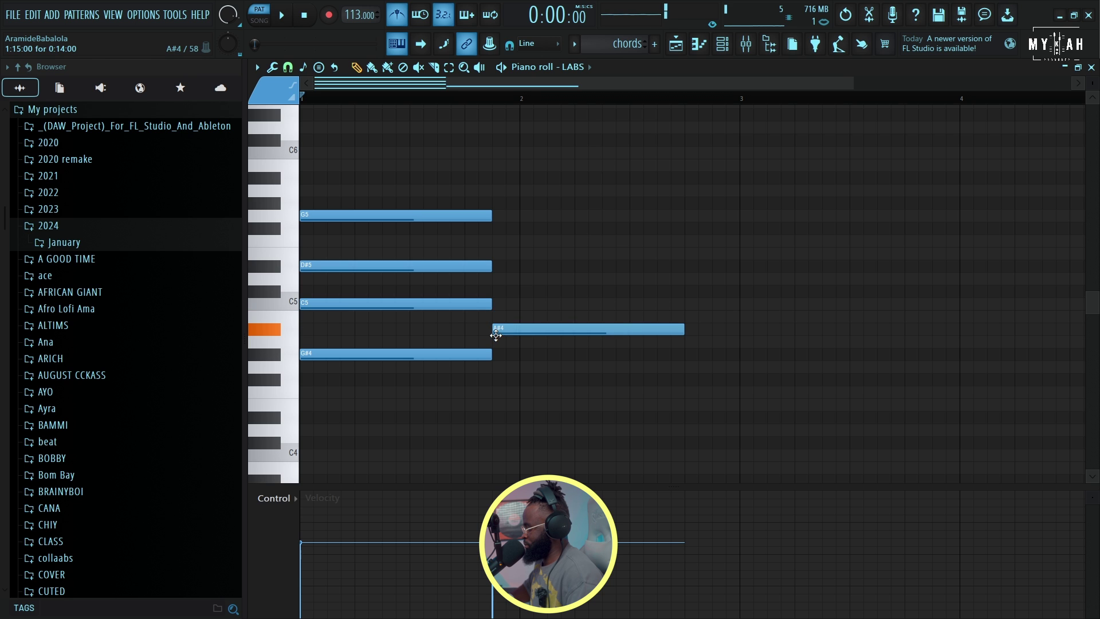
click(494, 215)
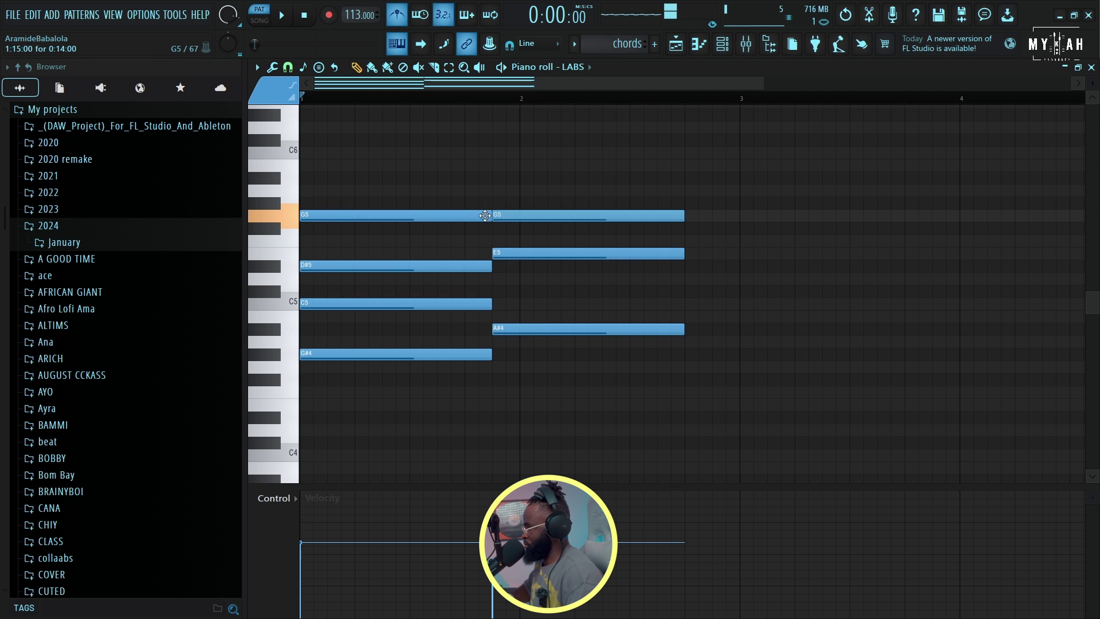
Play back the two chords and lower the second chord's E5 note to D5
key(space)
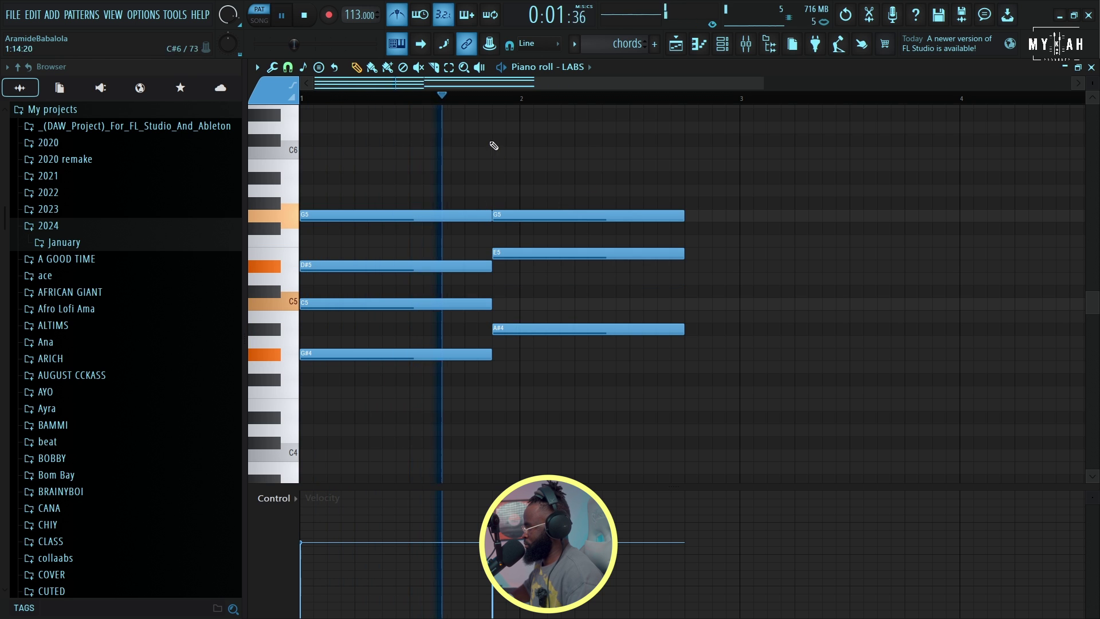
scroll(488, 100, down, 2)
key(space)
key(space)
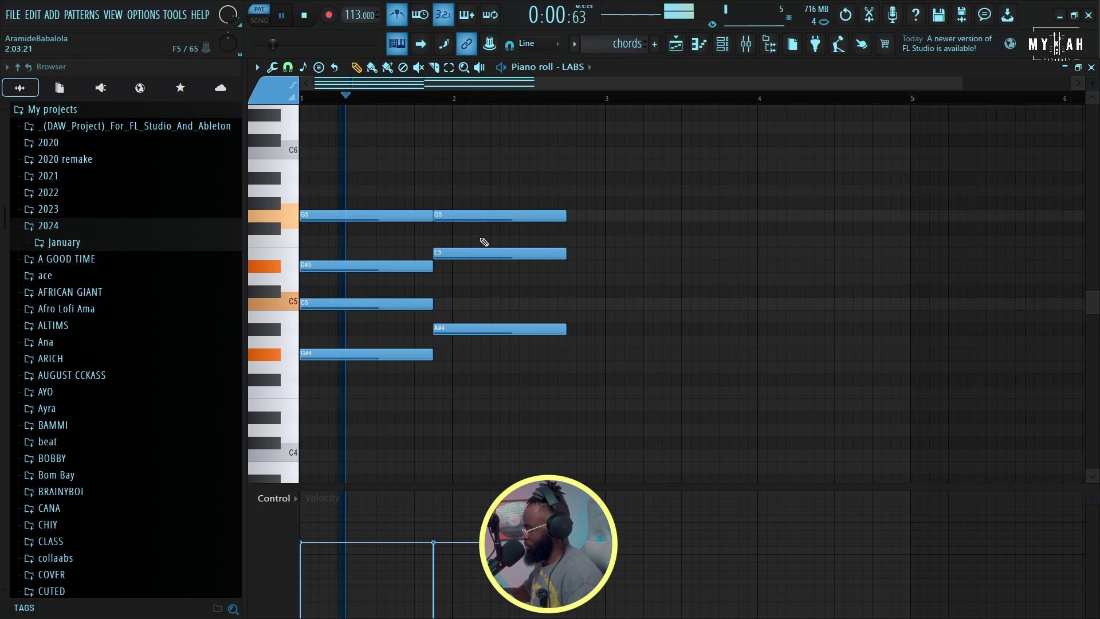
drag(464, 253, 464, 278)
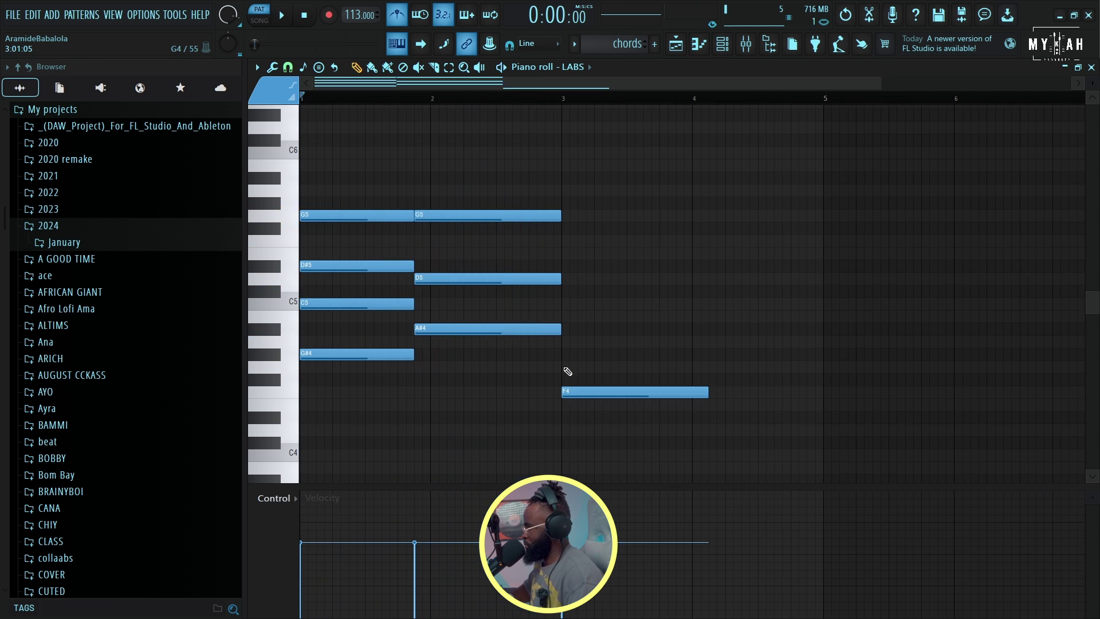
Extend the second chord to bar 3 and add a two-bar F4, G#4, C5, D#5 and G5 chord at bar 3
mouse_move(567, 354)
mouse_down()
mouse_move(568, 340)
mouse_move(570, 362)
mouse_up()
click(563, 317)
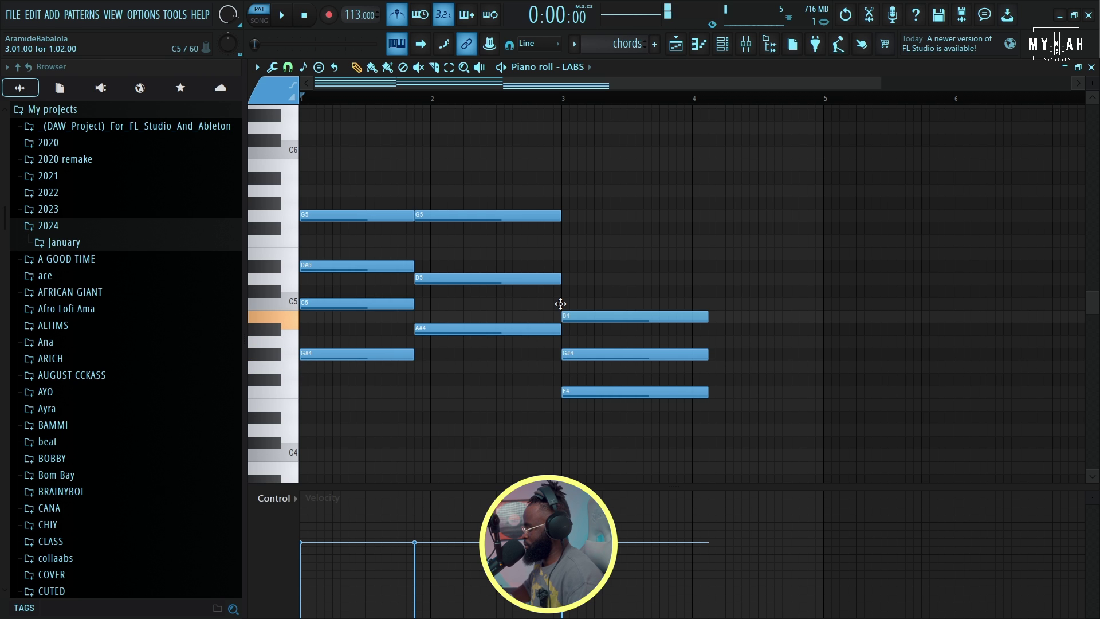
drag(560, 303, 567, 297)
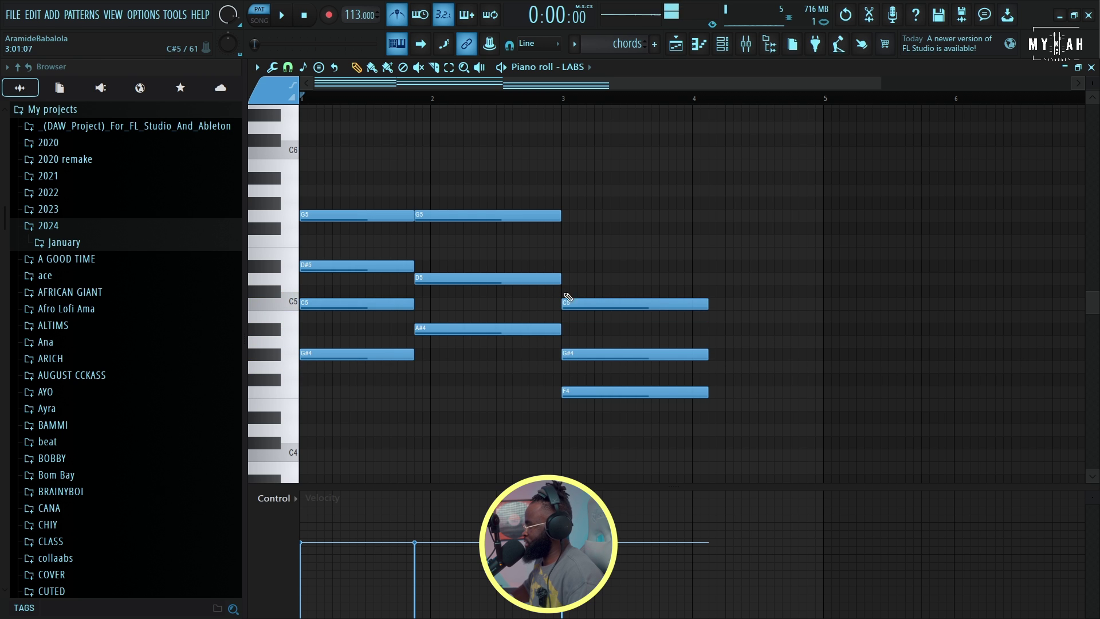
click(567, 266)
drag(569, 239, 564, 212)
key(space)
scroll(664, 103, down, 2)
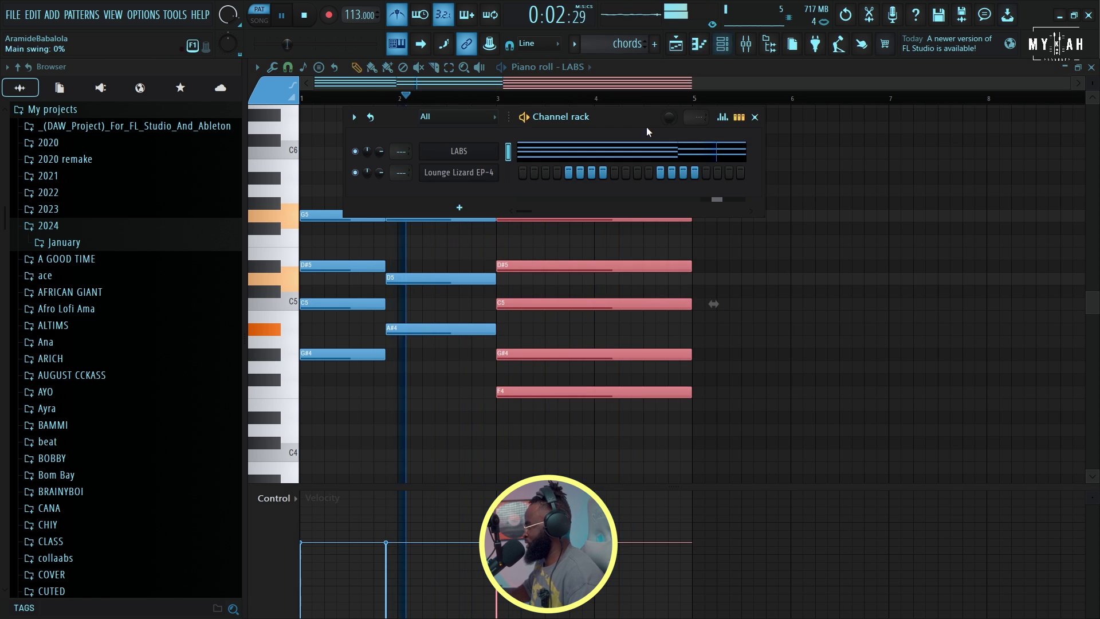
Copy the LABS chord notes to the Lounge Lizard EP-4 channel and play both instruments together
key(space)
right_click(482, 152)
click(652, 162)
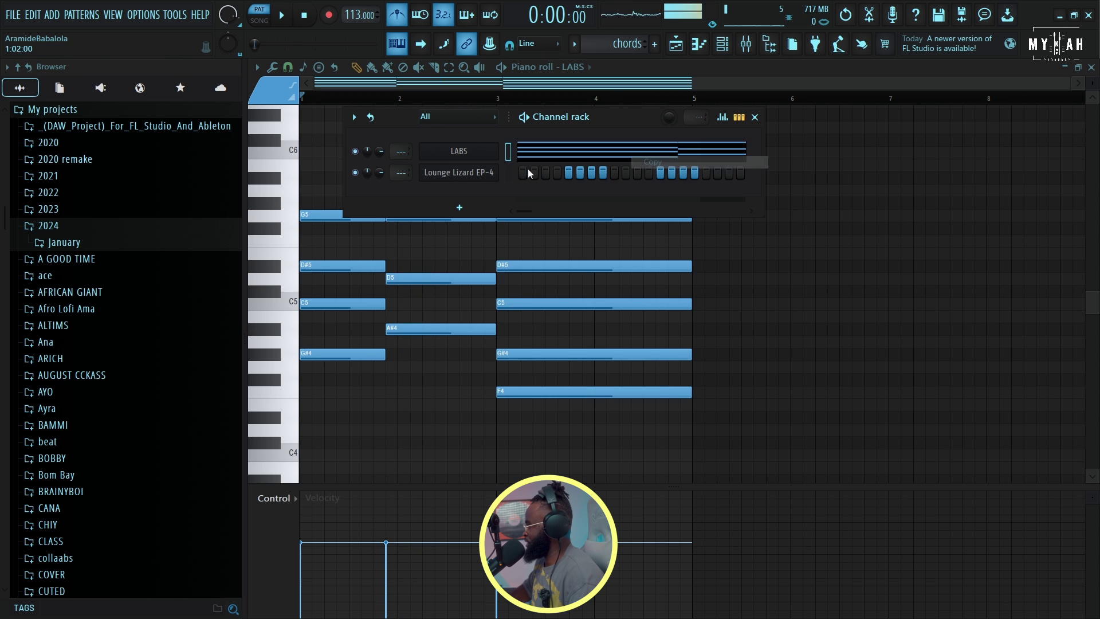
right_click(453, 171)
click(662, 199)
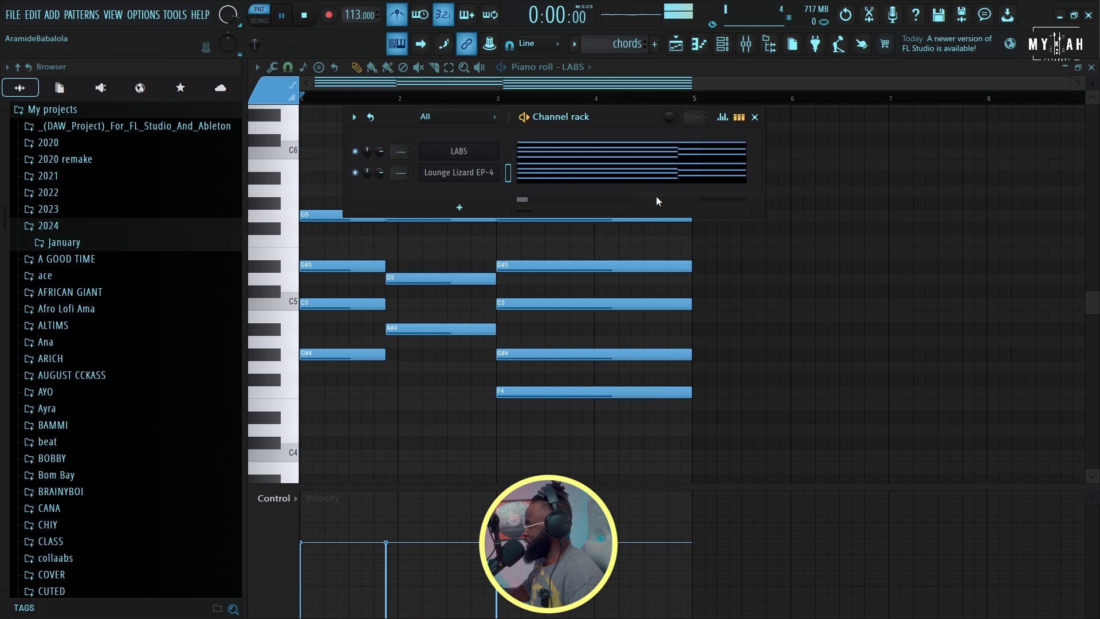
key(space)
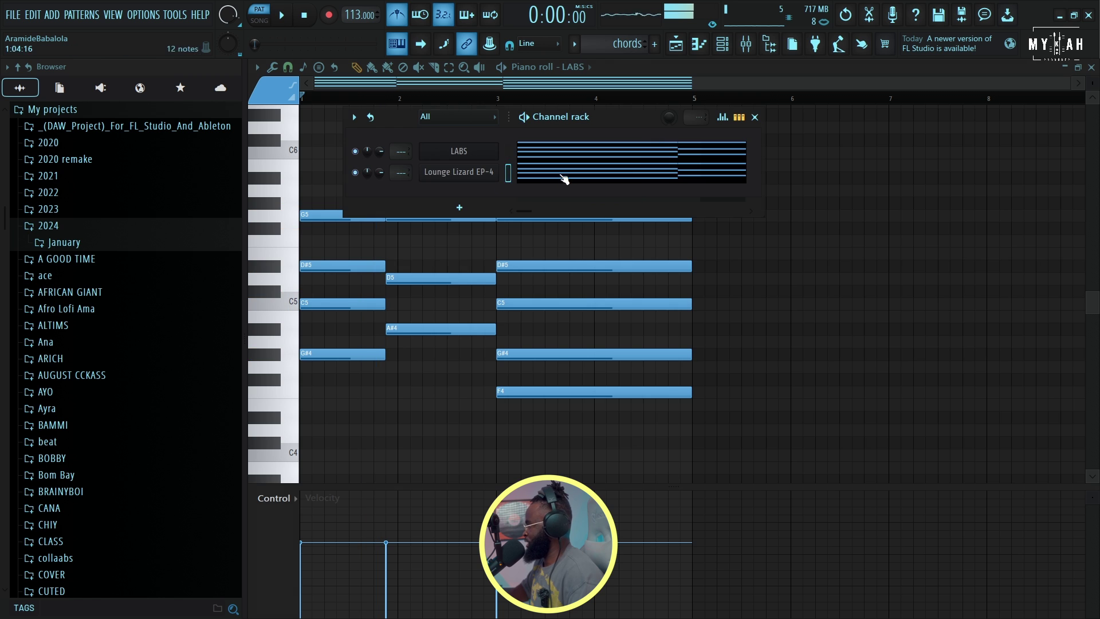
Slightly lower the velocity of all Lounge Lizard EP-4 notes using the level scaling offset
click(564, 181)
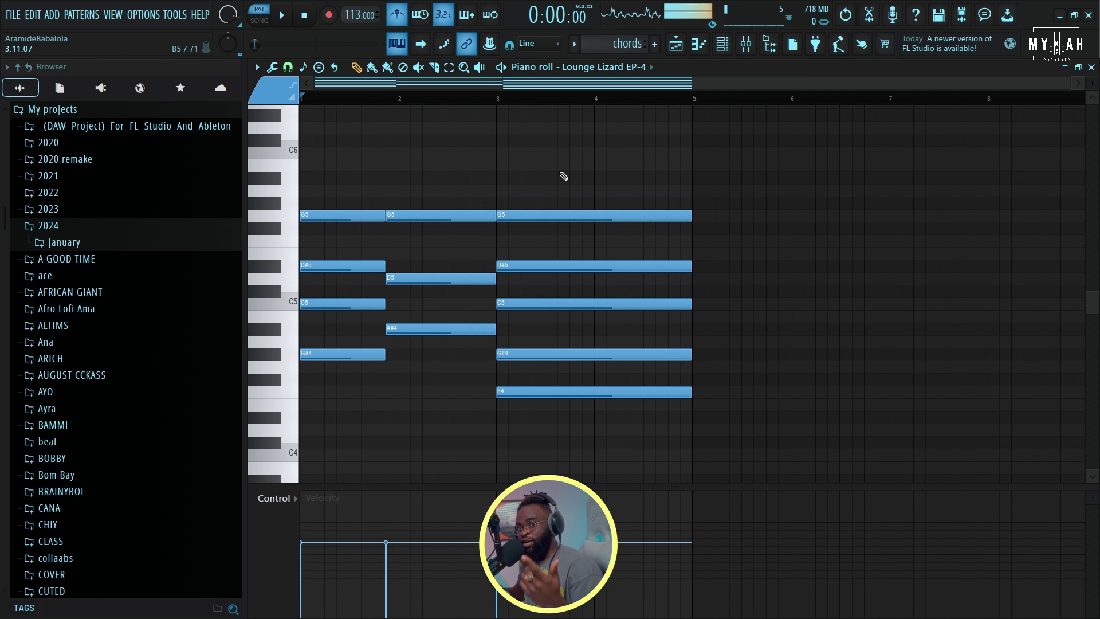
key(alt+x)
drag(584, 305, 584, 280)
key(space)
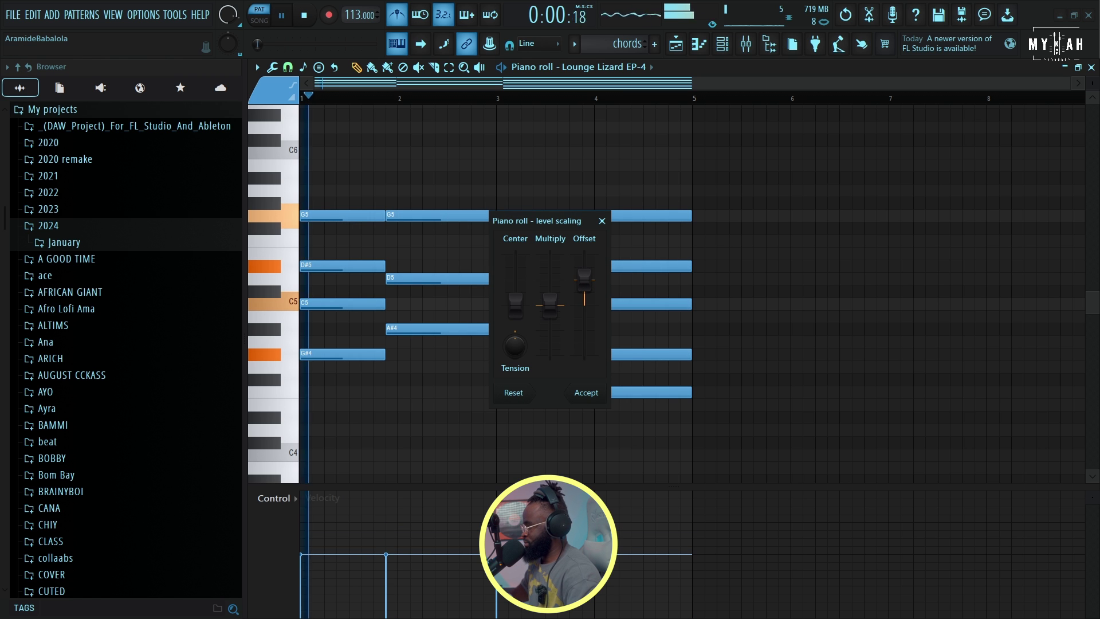
click(581, 391)
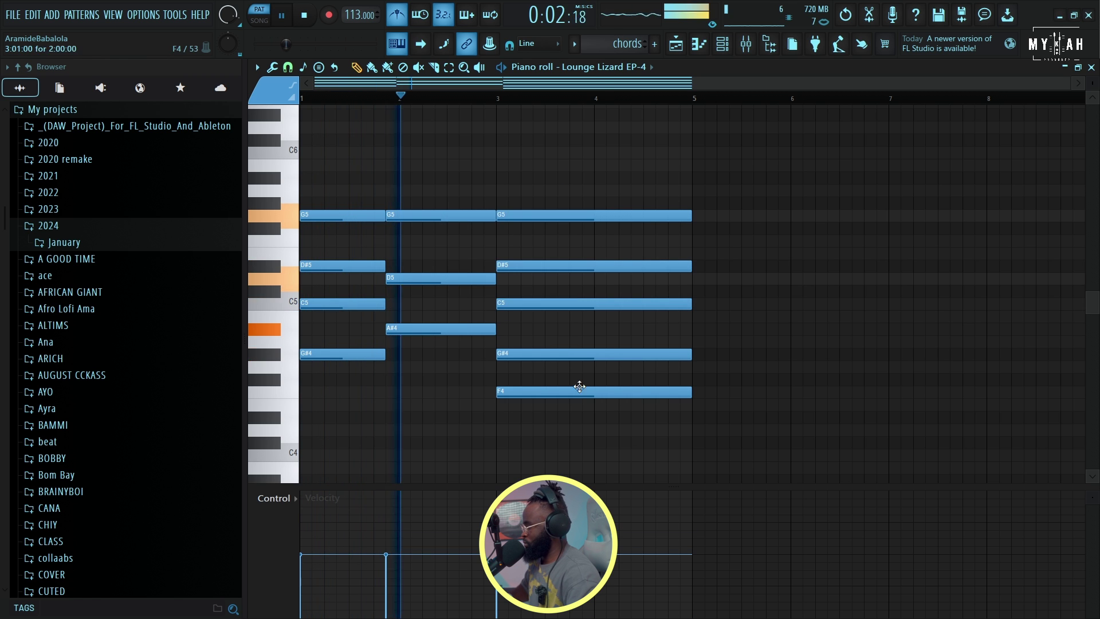
Switch the Lounge Lizard EP-4 program to 2 - Basic 1 and play the chords with it
key(F6)
key(space)
click(456, 179)
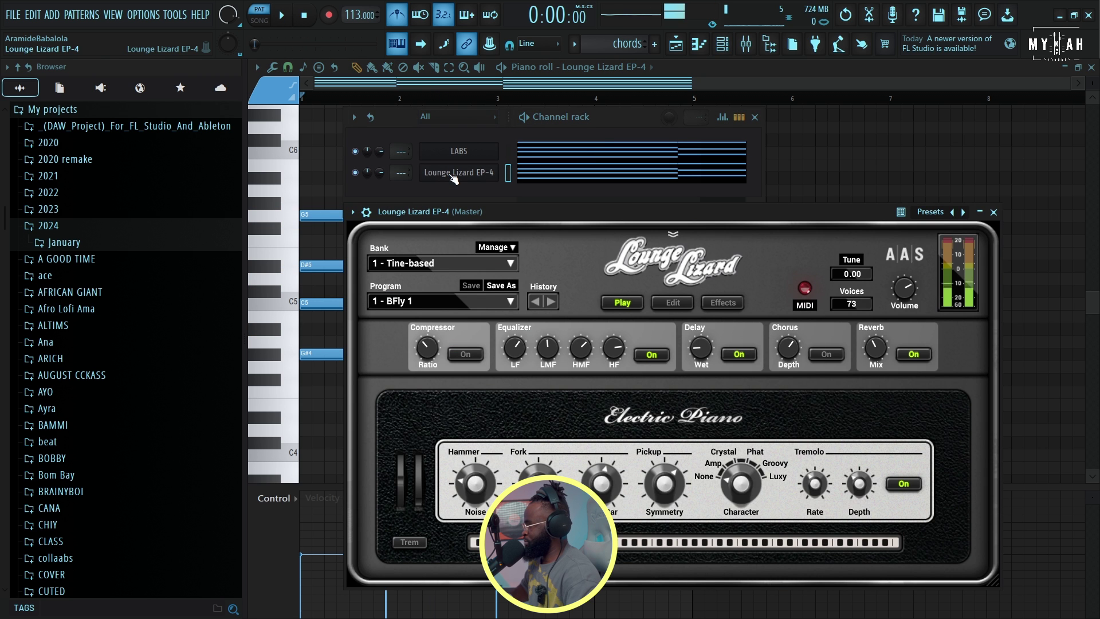
click(499, 302)
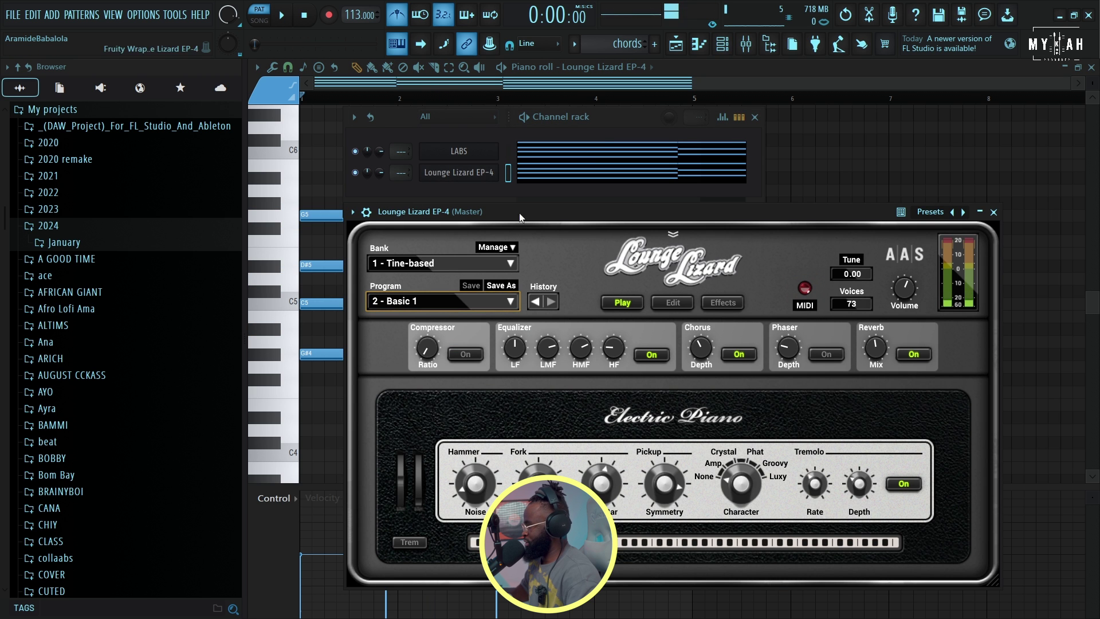
key(space)
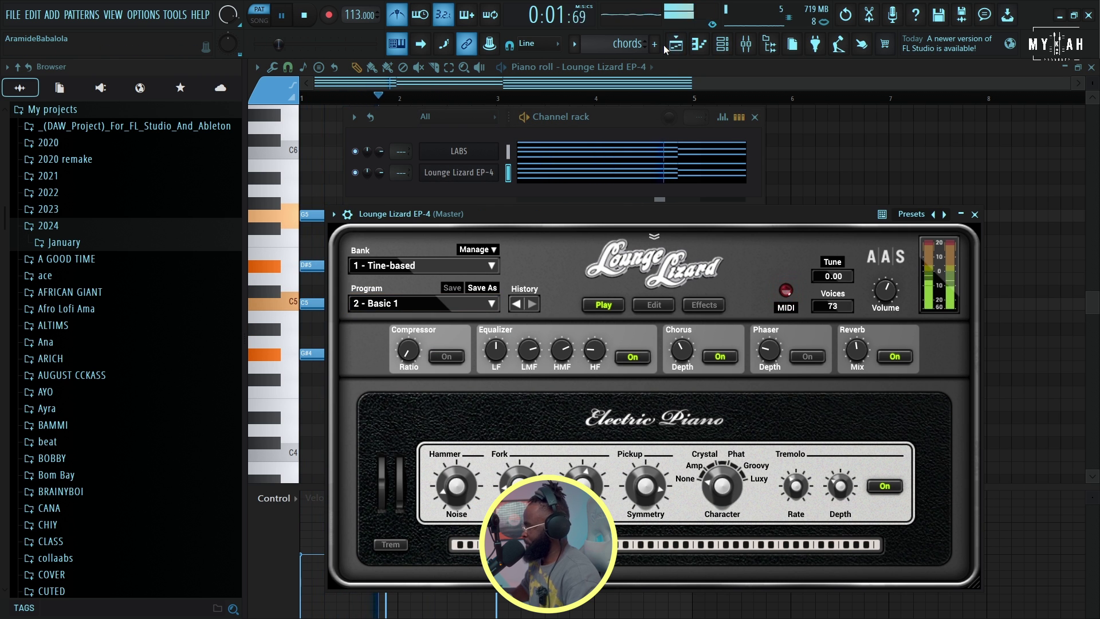
Place the chords pattern at bar 1 of Track 1 in the playlist and listen to it
click(681, 46)
scroll(653, 101, down, 4)
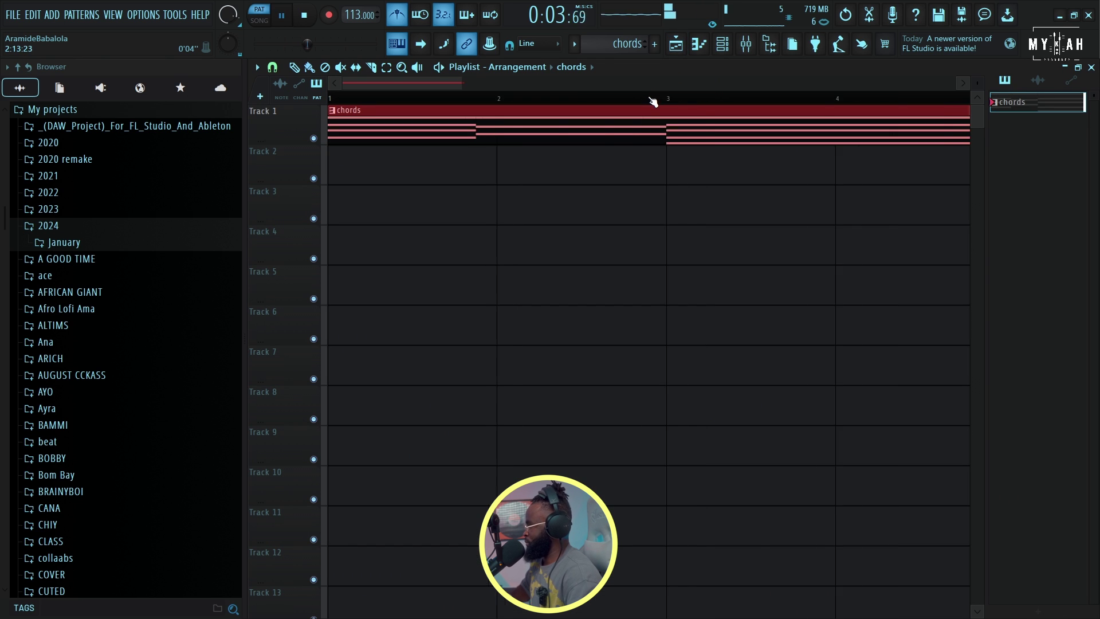
scroll(653, 101, down, 2)
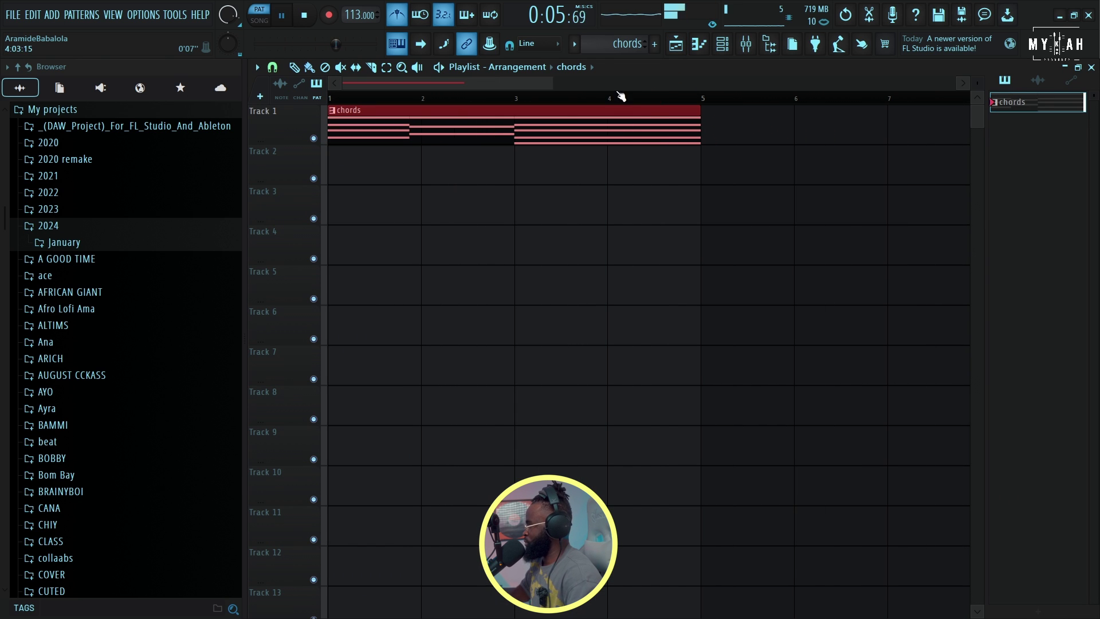
click(721, 43)
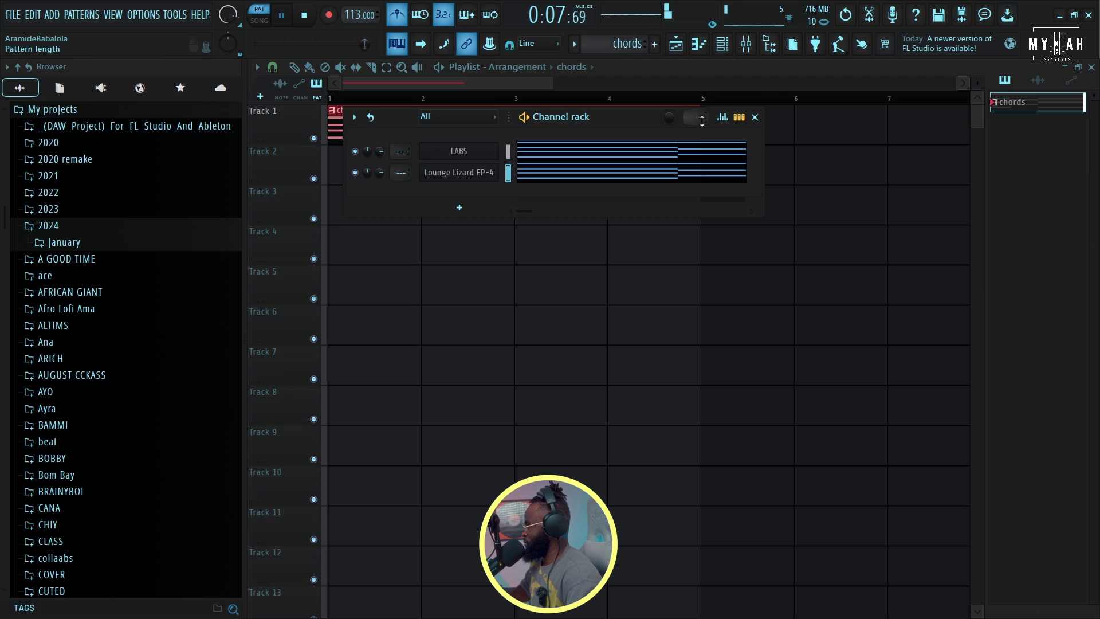
click(675, 44)
key(space)
key(space)
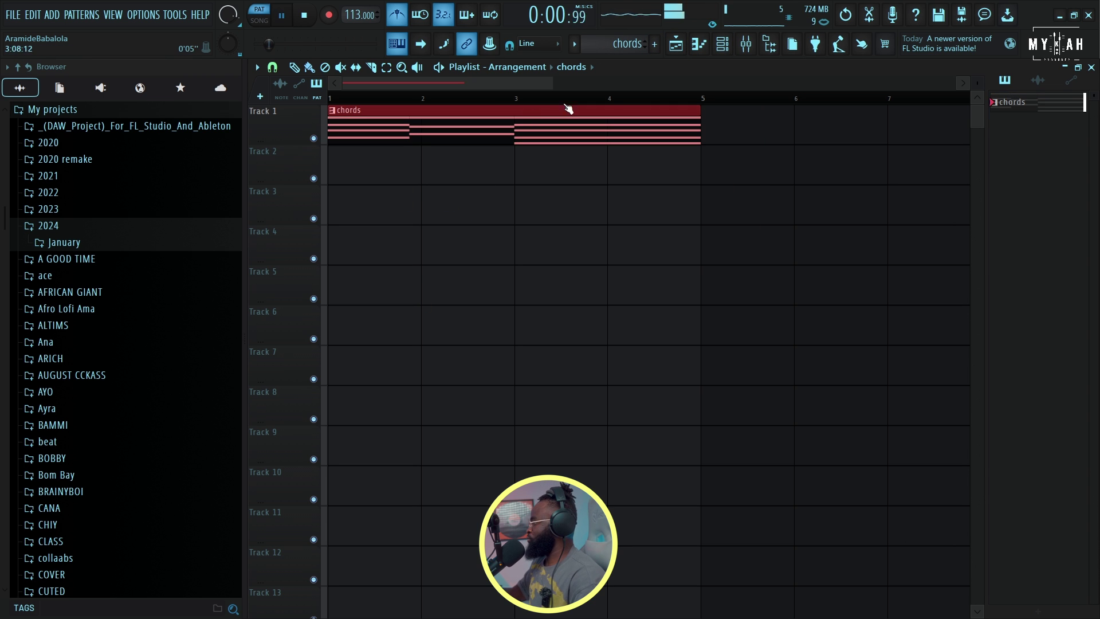
scroll(544, 87, up, 1)
Duplicate the chords clip to bar 5 on Track 1 and play the arrangement in song mode
key(space)
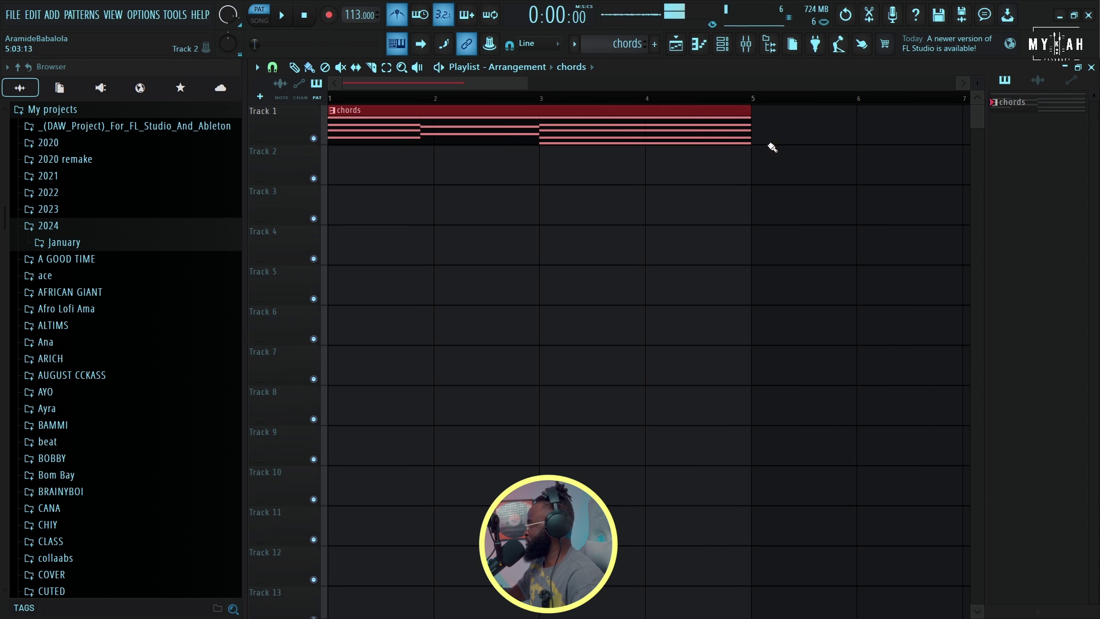
key(ctrl+b)
click(258, 21)
key(space)
scroll(401, 104, down, 2)
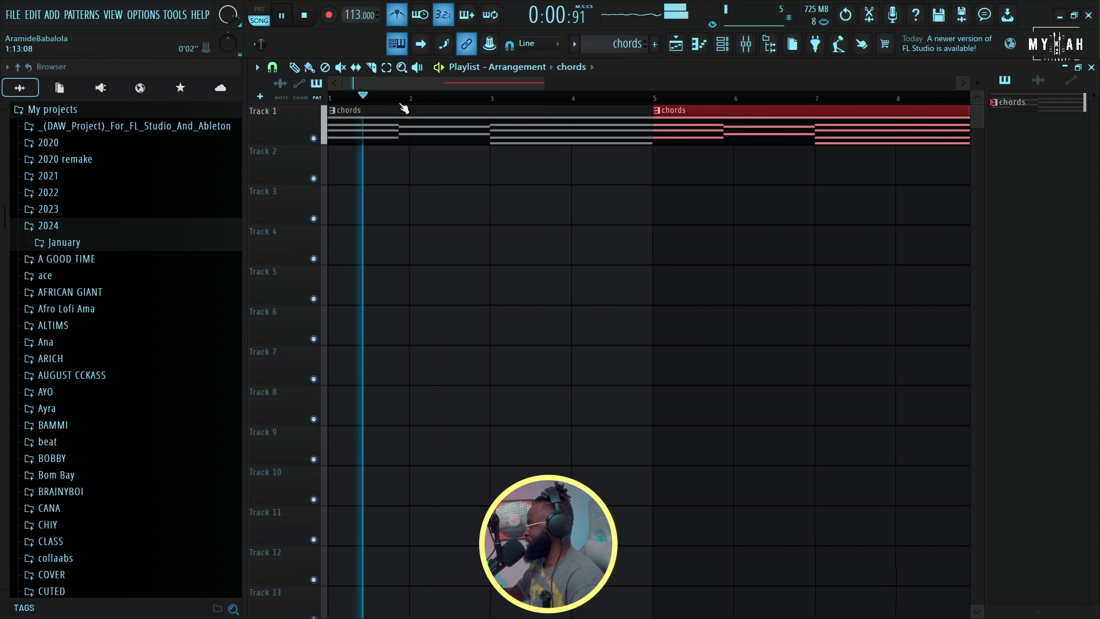
scroll(404, 109, down, 2)
key(space)
Create a new pattern named bass and give it the dark olive green colour #486020
click(576, 44)
click(648, 68)
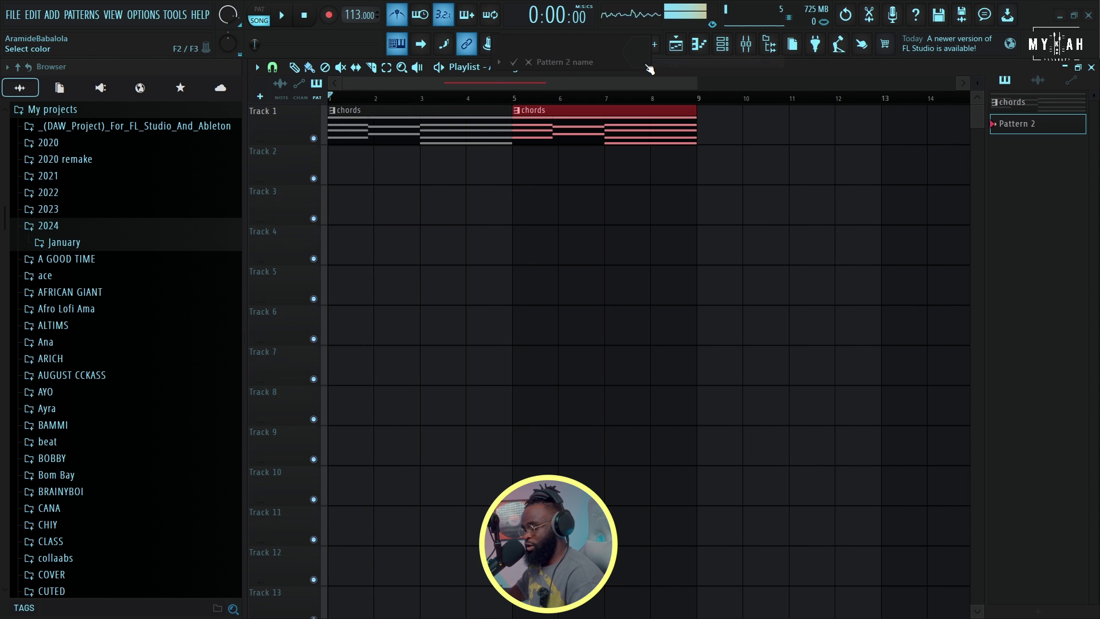
click(640, 52)
click(725, 200)
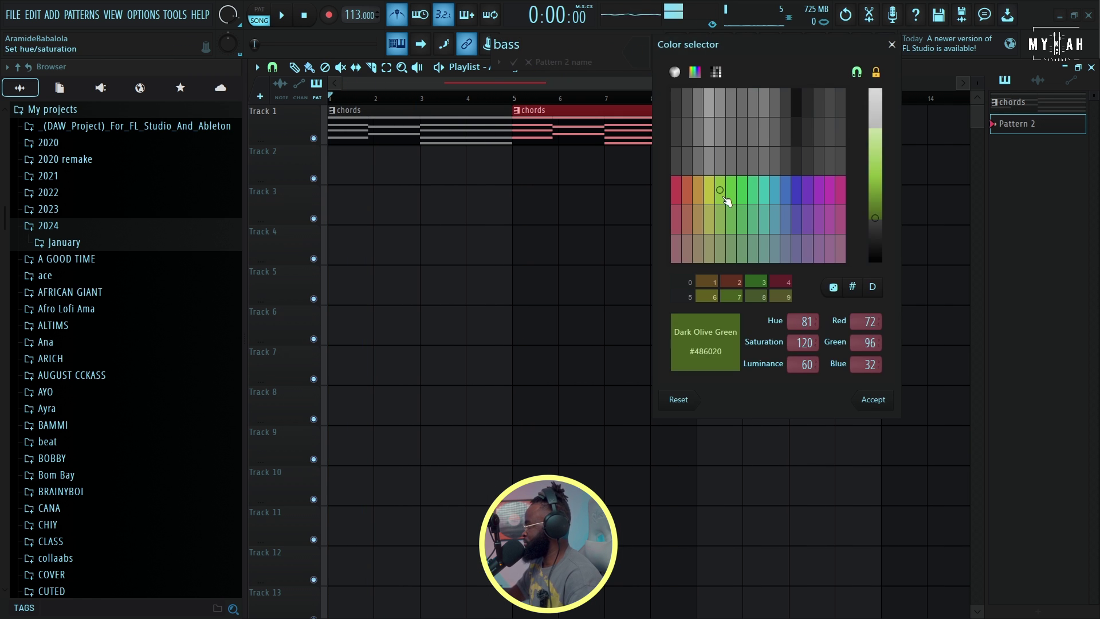
key(Return)
key(Return)
Add a Morphine synthesizer channel for the bass pattern and move its window clear for editing
click(452, 213)
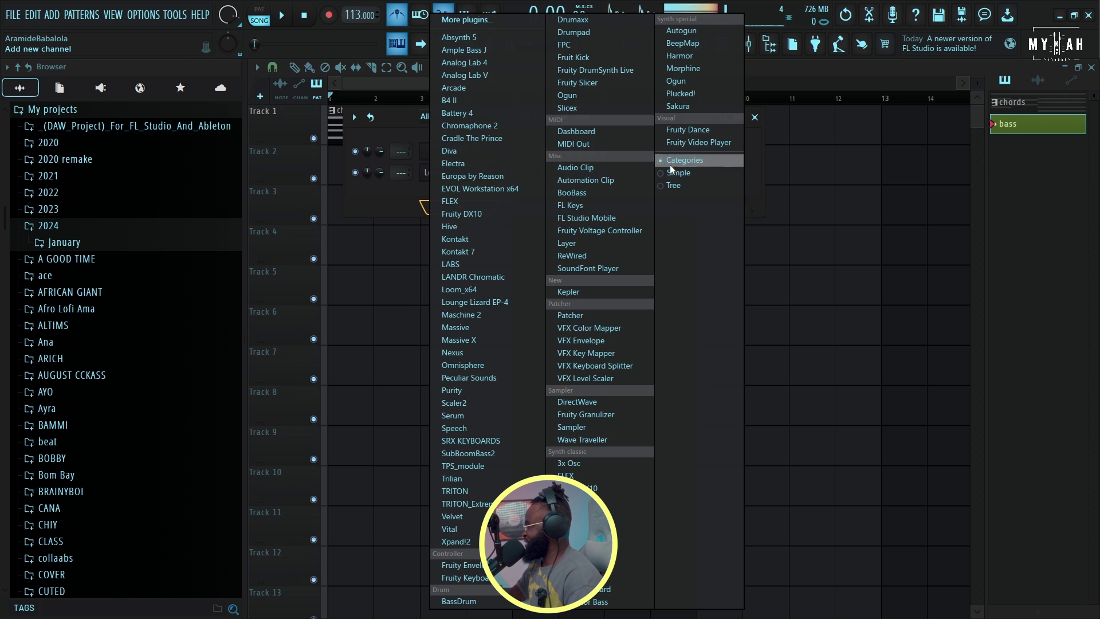
click(684, 69)
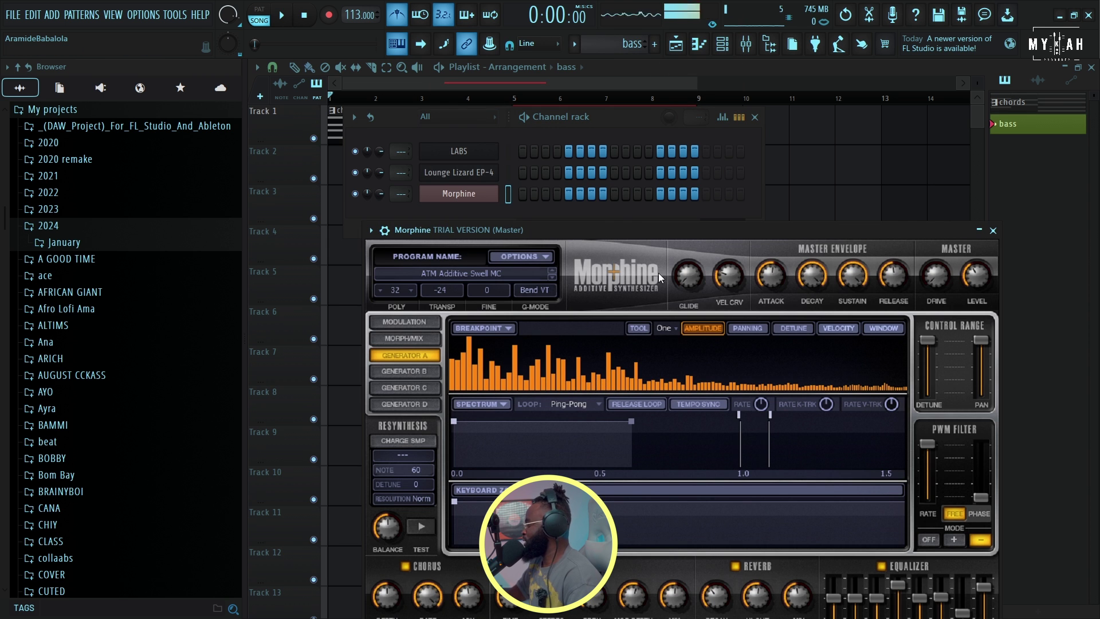
drag(674, 239, 625, 171)
Load the BAS Smoothy MC preset from the Bass bank of Morphine's preset library
click(412, 204)
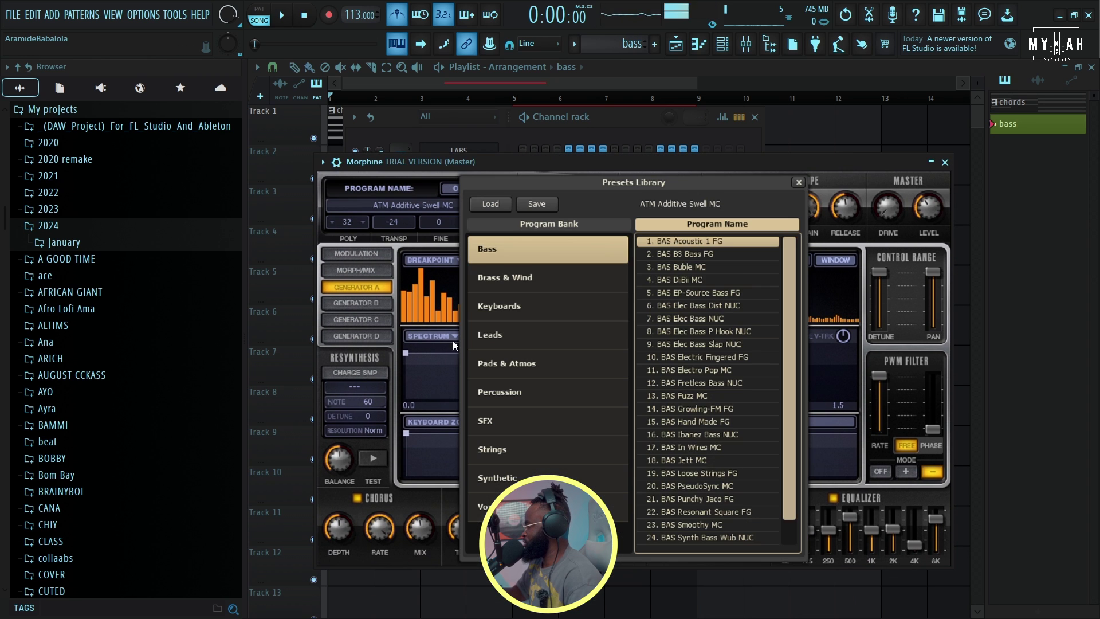
click(512, 268)
click(505, 247)
scroll(670, 446, down, 1)
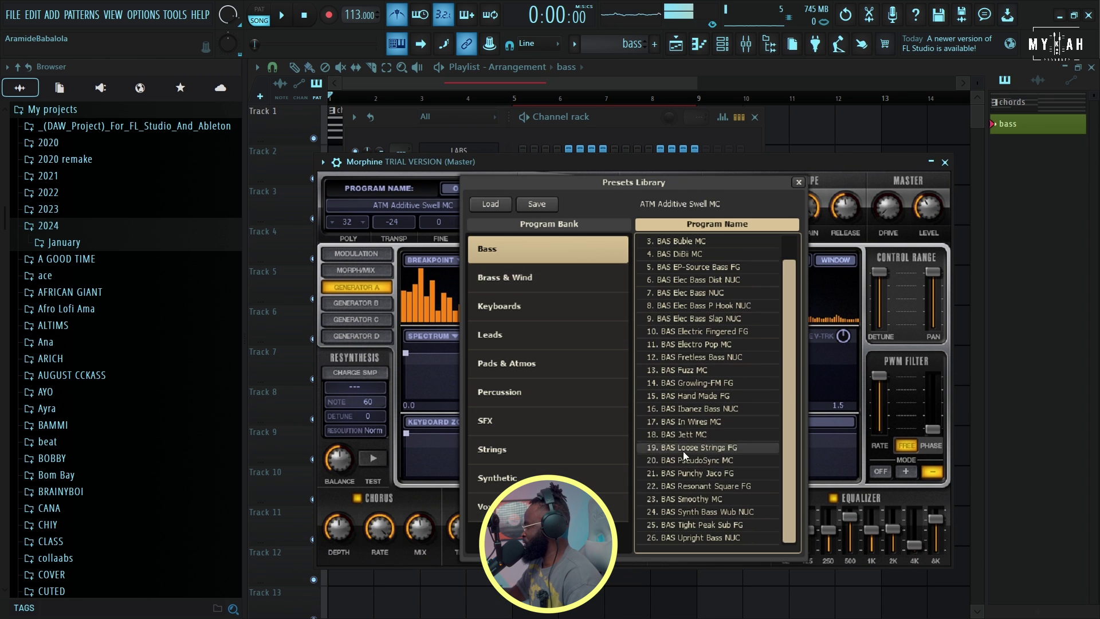
click(721, 499)
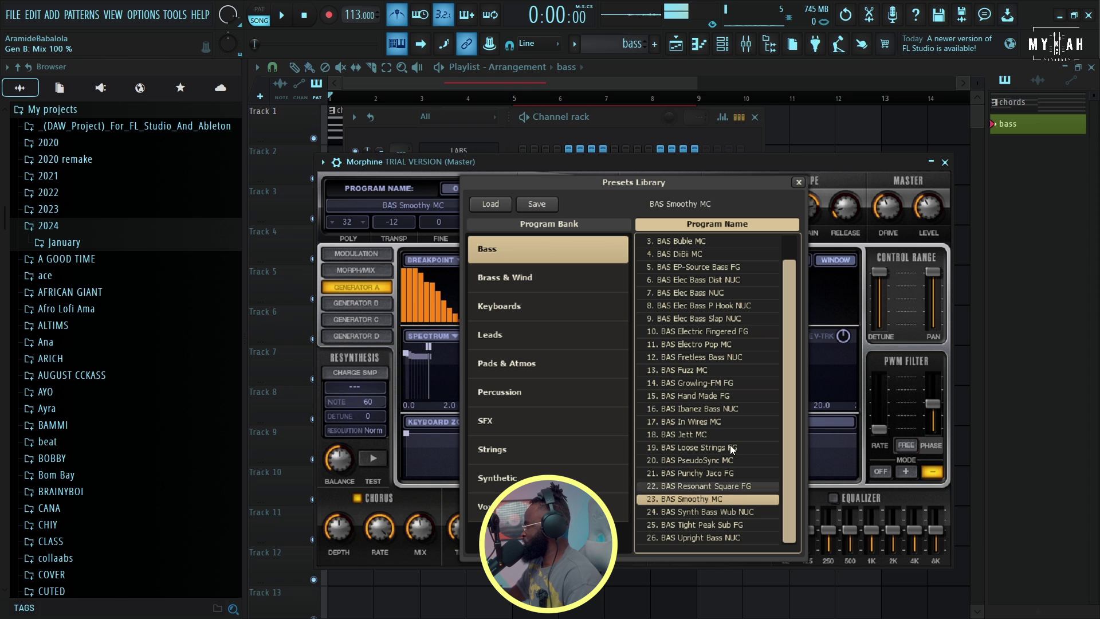
Enter a G#3 bass note at bar 1 in Morphine's piano roll and shorten it to just under one bar by ear
key(F7)
drag(311, 253, 351, 386)
key(space)
key(space)
Add an A#3 note directly after the G#3 note and extend it to the start of bar 3
key(space)
drag(494, 391, 383, 399)
key(space)
click(383, 418)
scroll(383, 418, up, 3)
drag(514, 418, 508, 367)
Add an F3 bass note at bar 3 and extend it to the start of bar 5
key(space)
scroll(500, 99, down, 1)
scroll(500, 98, down, 2)
drag(537, 366, 572, 366)
key(space)
drag(574, 418, 571, 432)
key(space)
drag(725, 430, 846, 430)
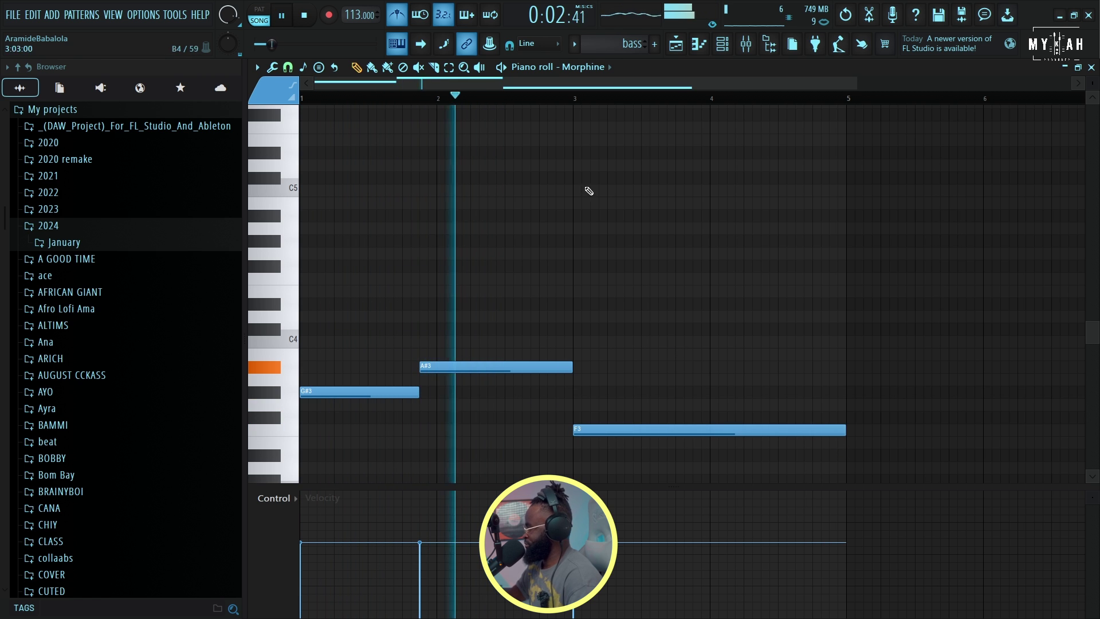
scroll(574, 106, down, 2)
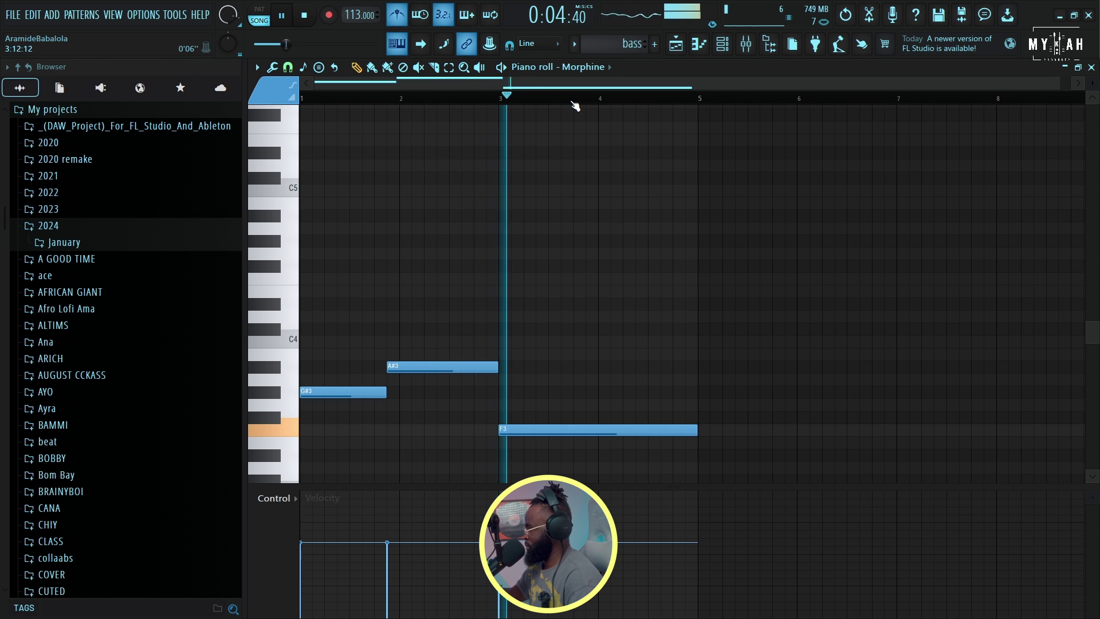
Place the bass pattern at bars 1 and 5 of Track 2 in the playlist and listen to the arrangement
key(F5)
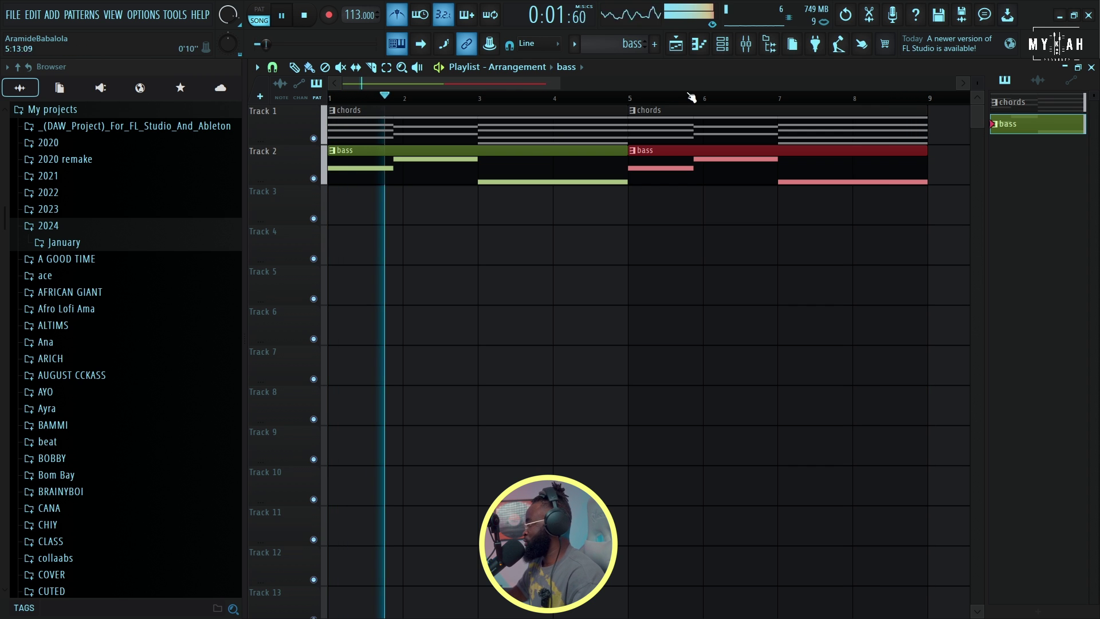
key(space)
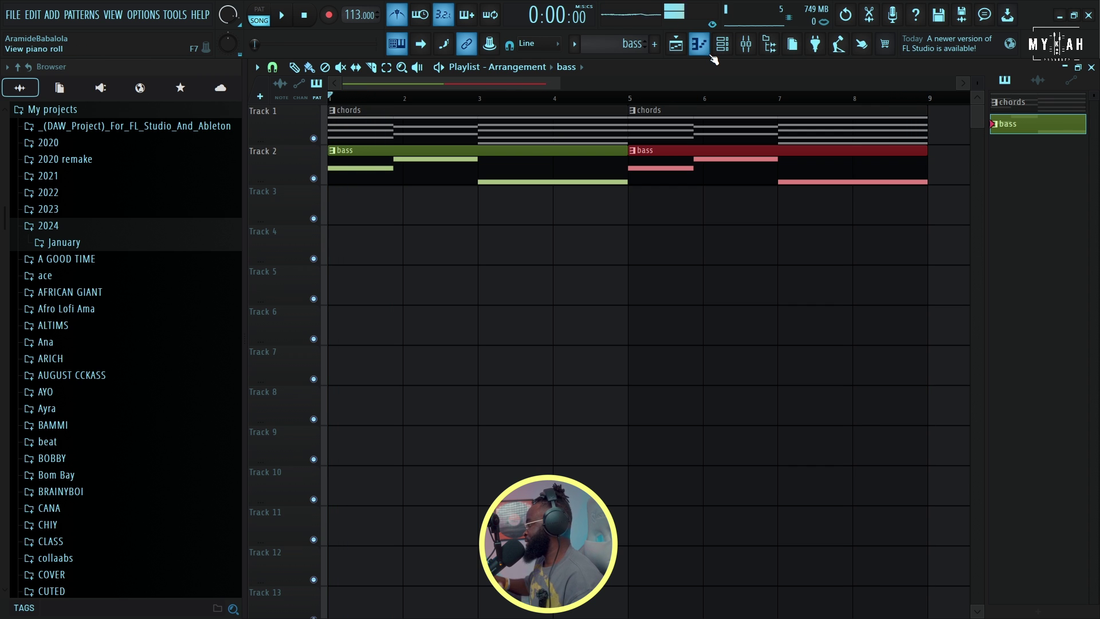
click(722, 44)
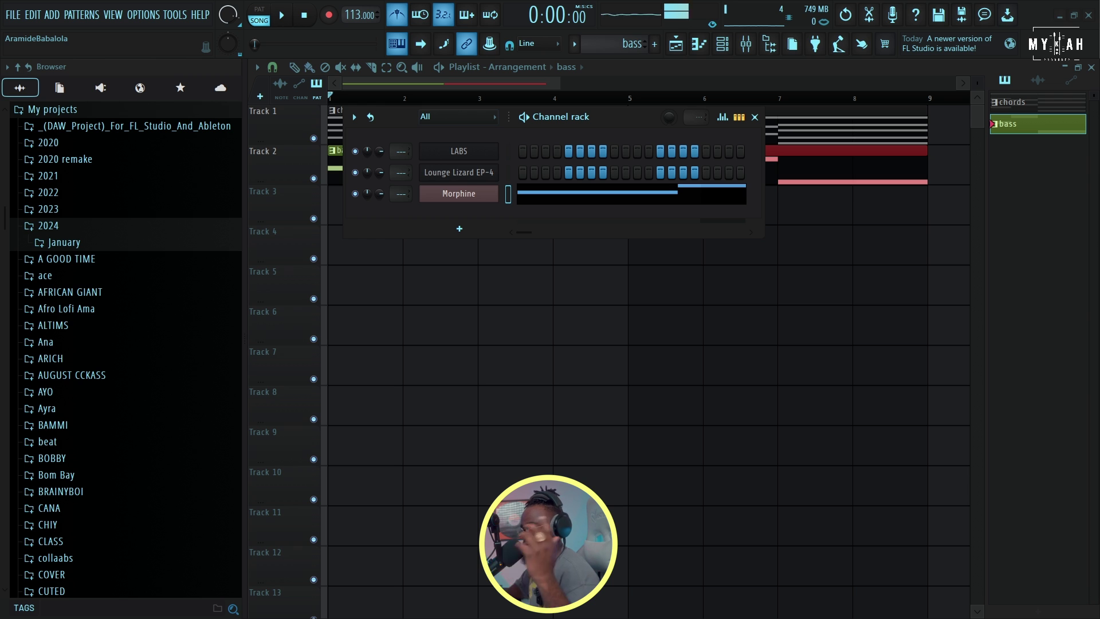
Place the pack1 mykah 2 audio clip at bar 1 of Track 3 and lower its clip gain to -7.7 dB
drag(459, 304, 385, 191)
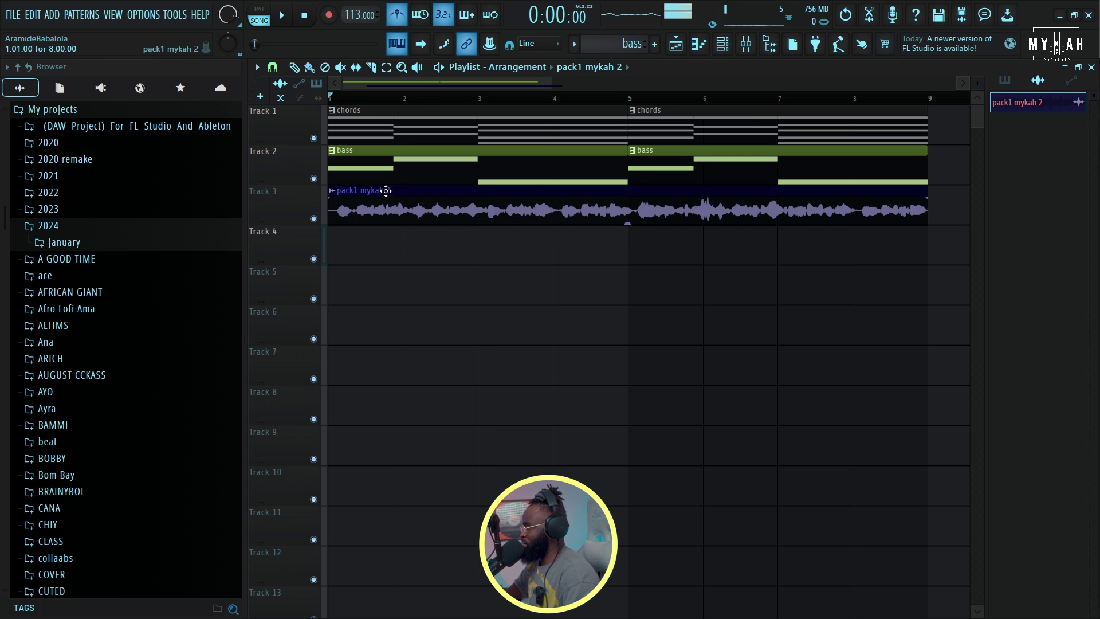
scroll(429, 104, down, 3)
drag(503, 222, 503, 246)
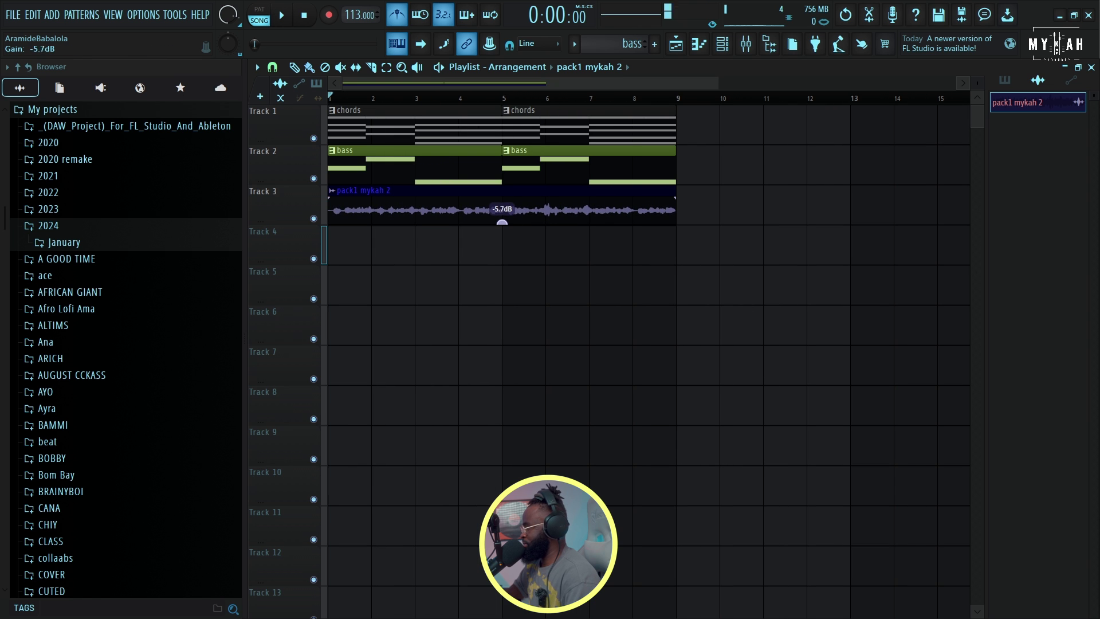
key(space)
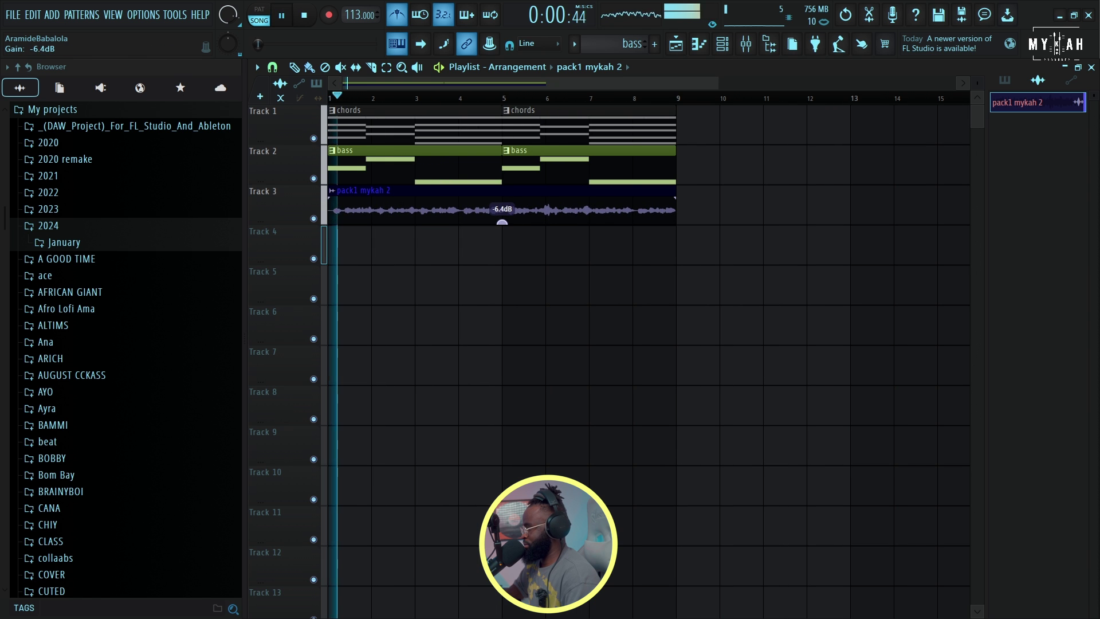
Route the pack1 mykah 2 clip to mixer track 2 and load the saved VOCALS effects chain on that track
double_click(488, 210)
key(space)
click(768, 288)
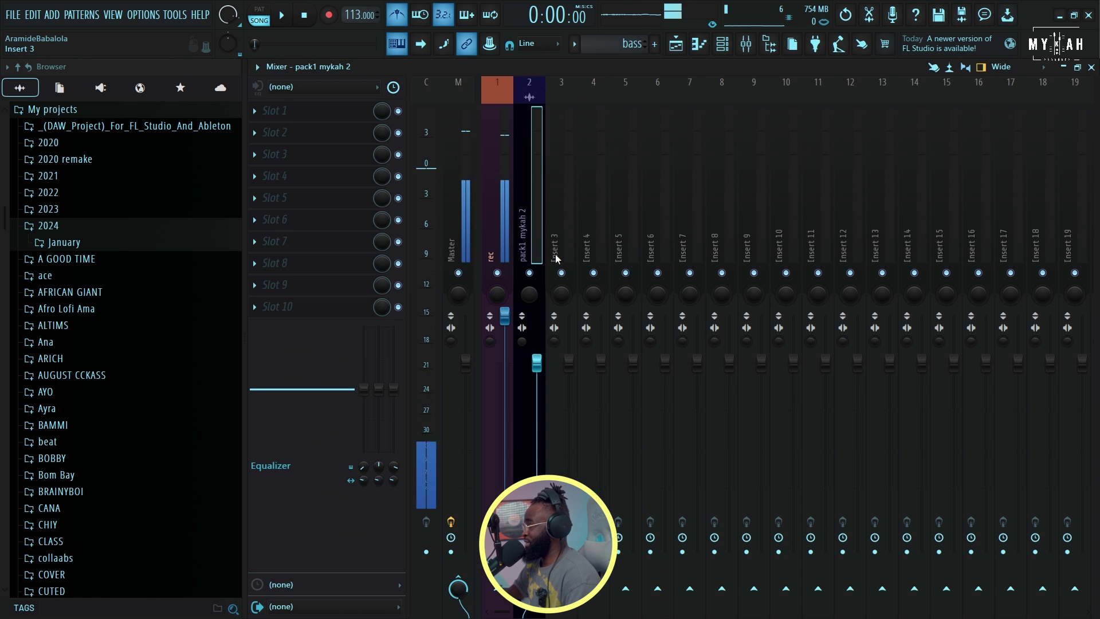
click(258, 67)
mouse_move(283, 235)
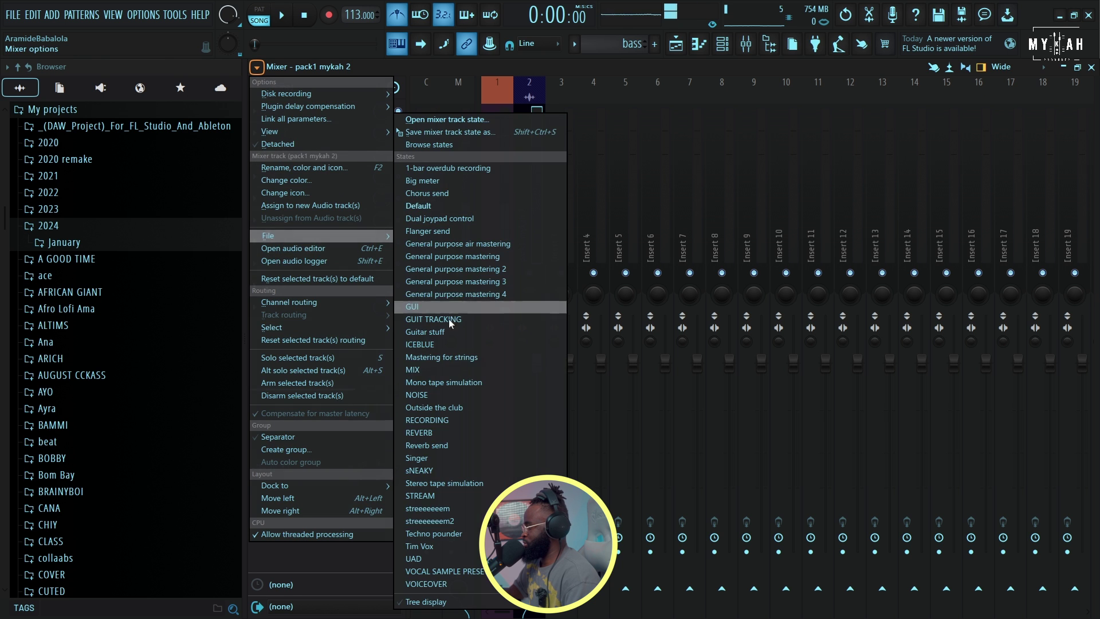
click(466, 582)
Reset the VOCALS mixer track's volume and lower it slightly by ear during playback
right_click(532, 396)
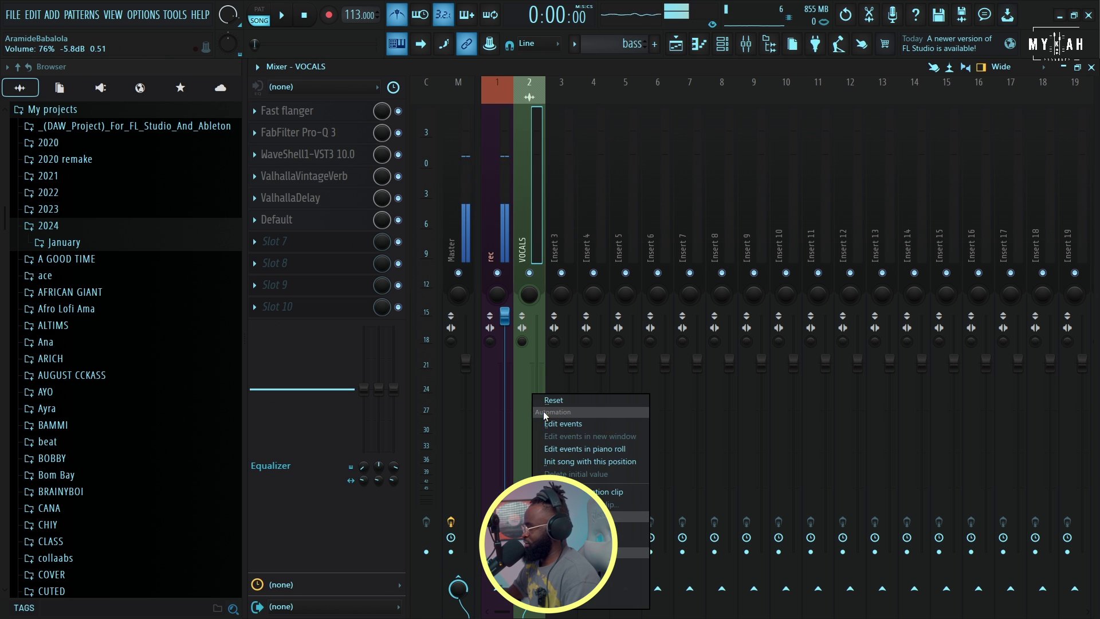
click(558, 401)
key(space)
drag(540, 370, 540, 380)
Check the ValhallaDelay on the VOCALS track and switch off the metronome while the arrangement plays
click(310, 201)
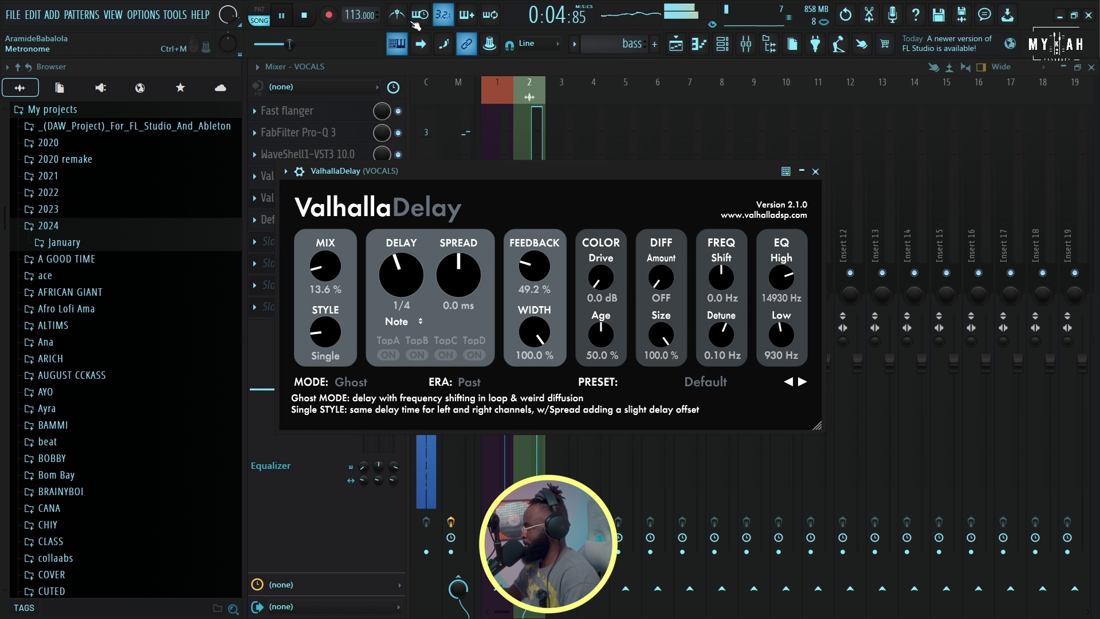
click(679, 51)
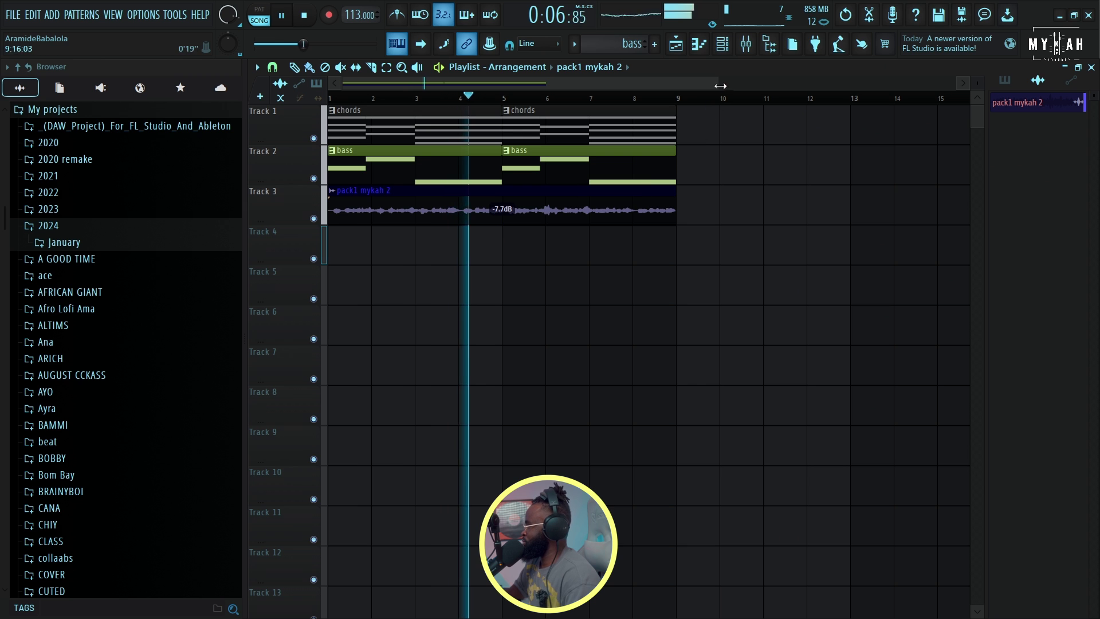
click(745, 48)
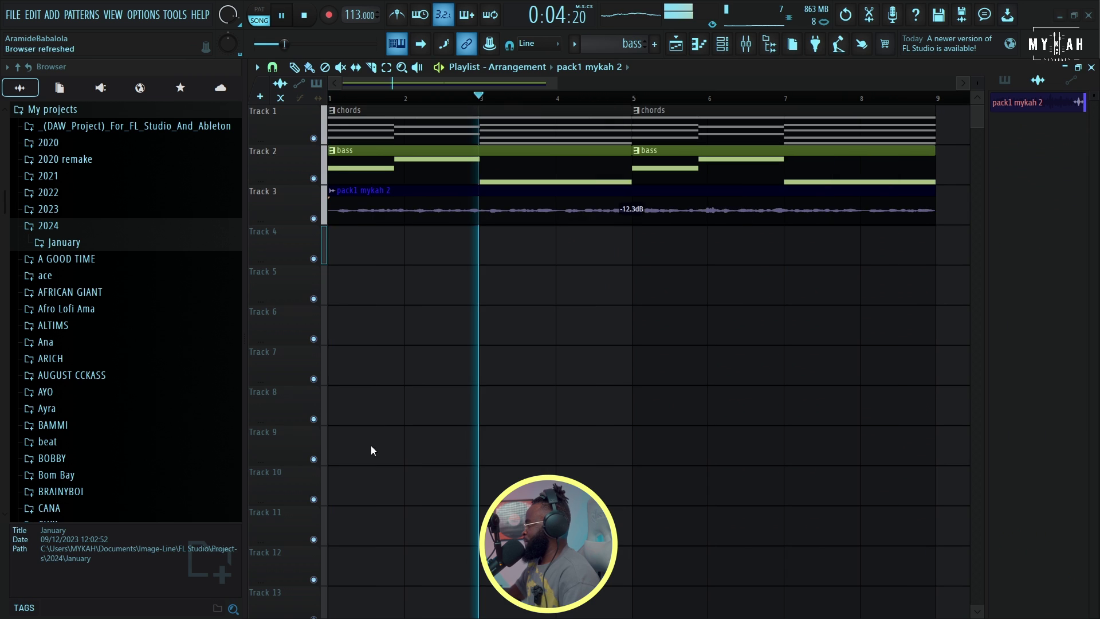
Save the project as Asake youmg john.flp, dismissing the trial-plugin warning, and play back the arrangement
key(ctrl+s)
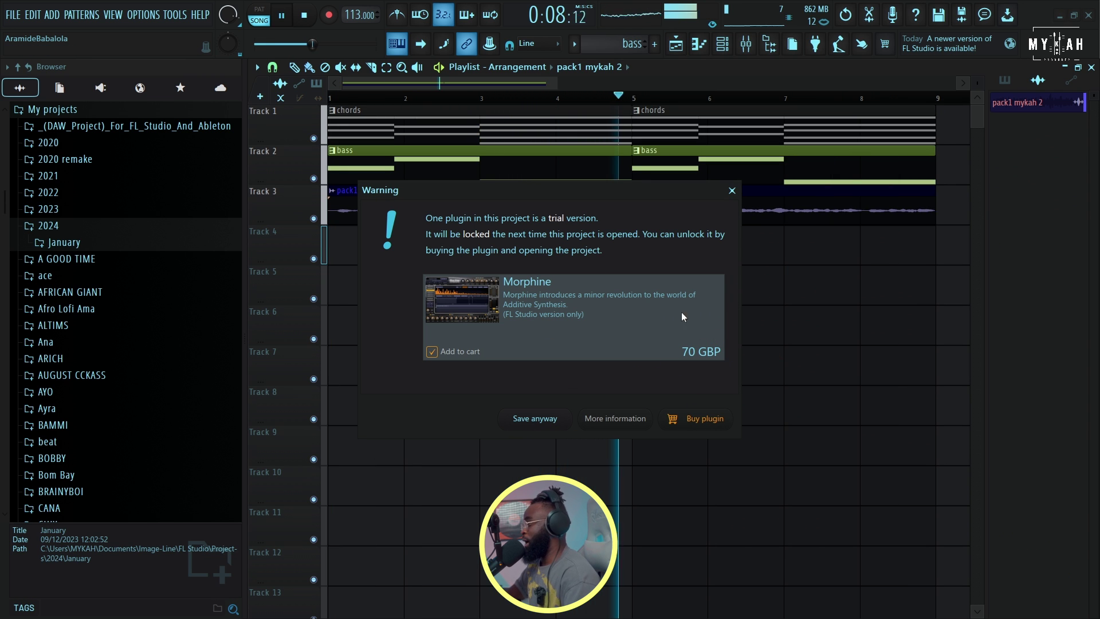
click(731, 190)
key(space)
key(space)
scroll(500, 104, down, 2)
scroll(502, 106, down, 1)
key(space)
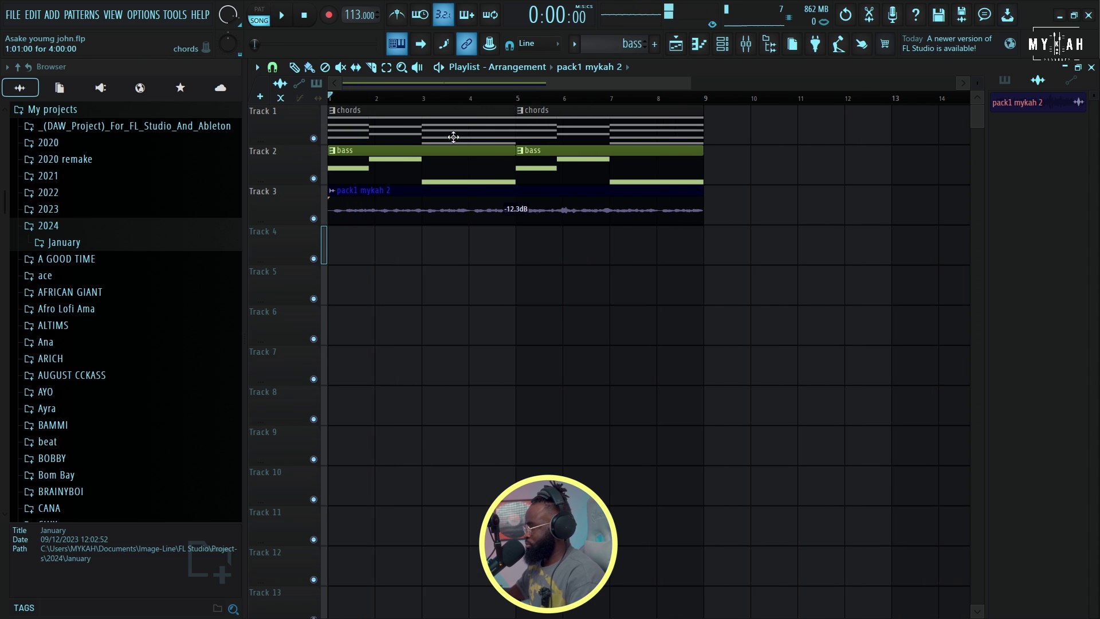
Filter the channel rack to Unsorted channels and open the _Taliban Tutorial sample folder in the browser
click(726, 49)
click(448, 163)
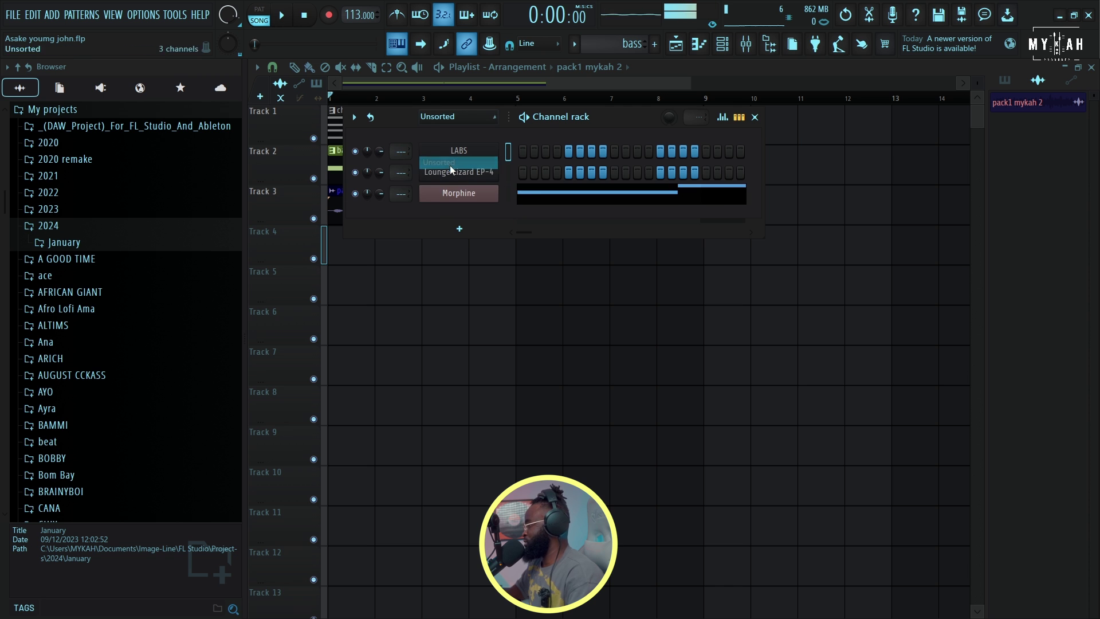
scroll(115, 297, up, 15)
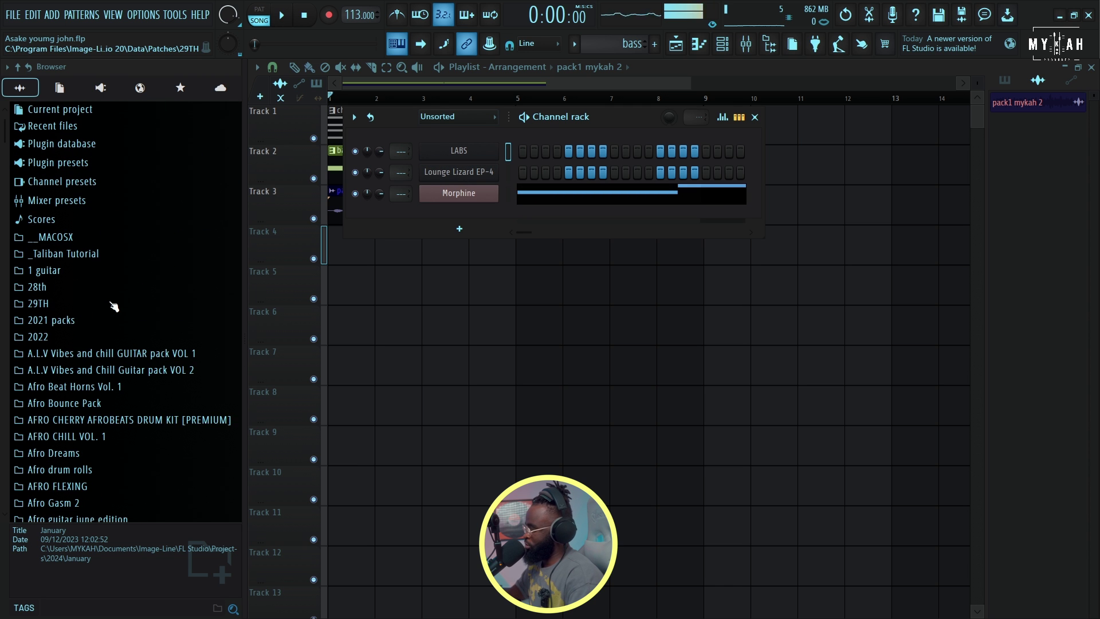
click(61, 270)
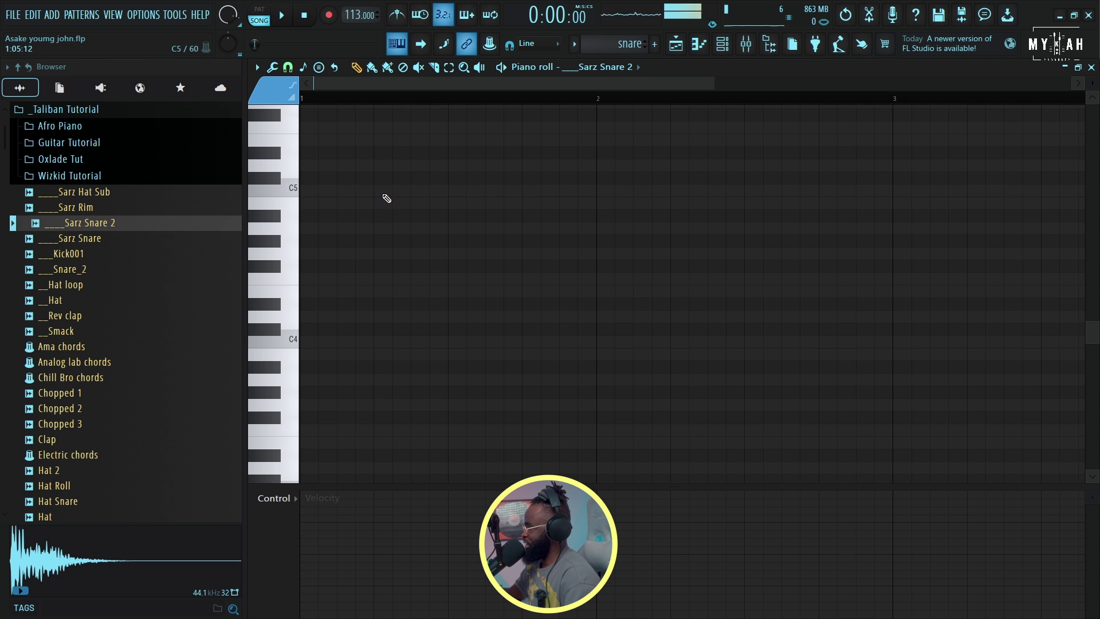
Use the ____Sarz Snare 2 sample in a new pattern named snare, with C5 hits on steps 5 and 13
click(374, 193)
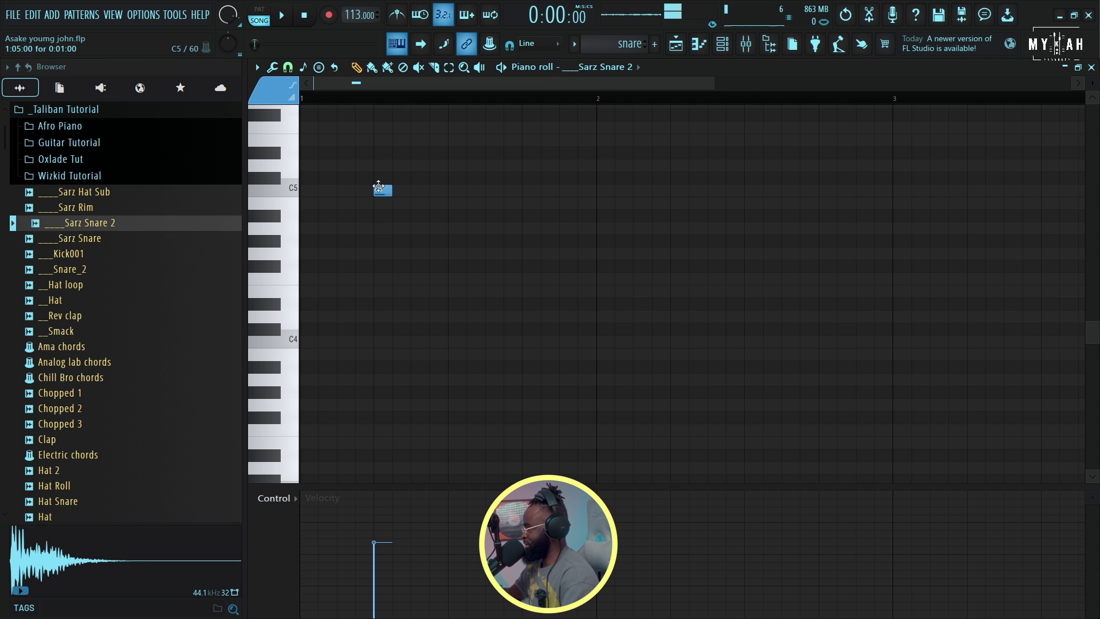
key(space)
mouse_move(387, 191)
mouse_down()
mouse_move(369, 194)
mouse_move(388, 194)
mouse_up()
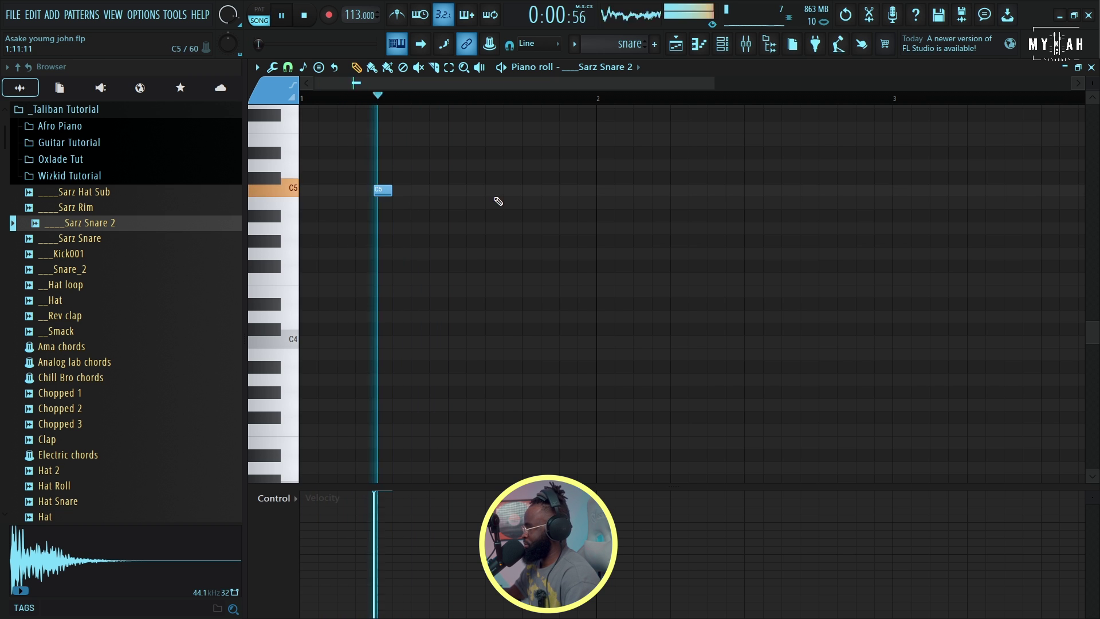
click(524, 191)
Fill Track 4 of the playlist with snare pattern clips from bar 1 through bar 8
click(674, 45)
key(space)
drag(390, 252, 670, 258)
key(space)
Use the __Hat sample in a new pattern named hat, with C5 hits on steps 3, 7, 11 and 15
click(722, 43)
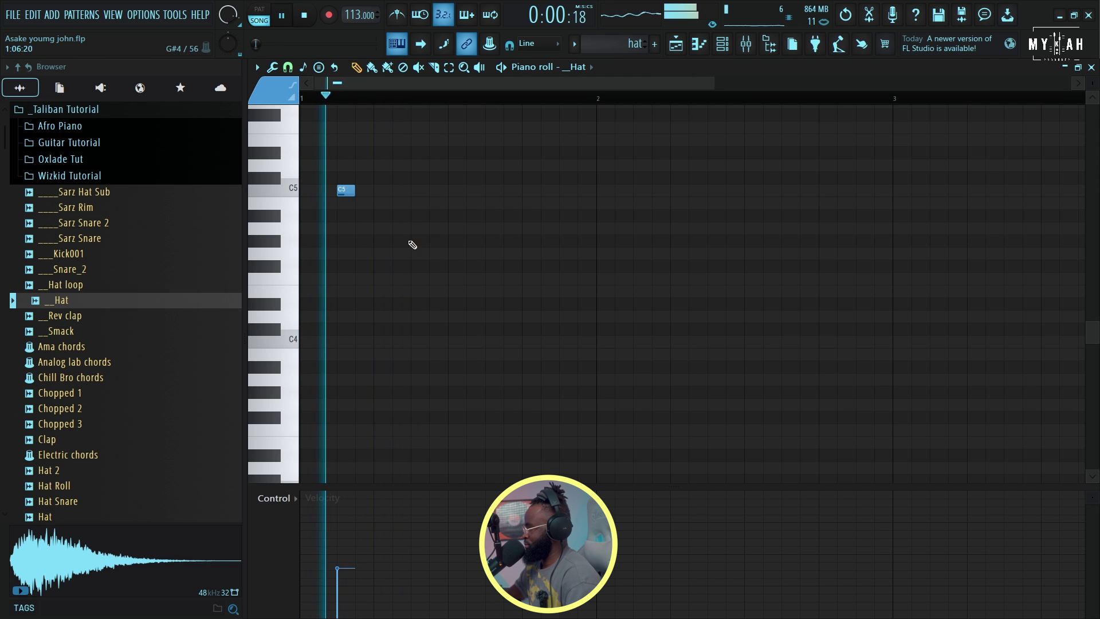
click(415, 191)
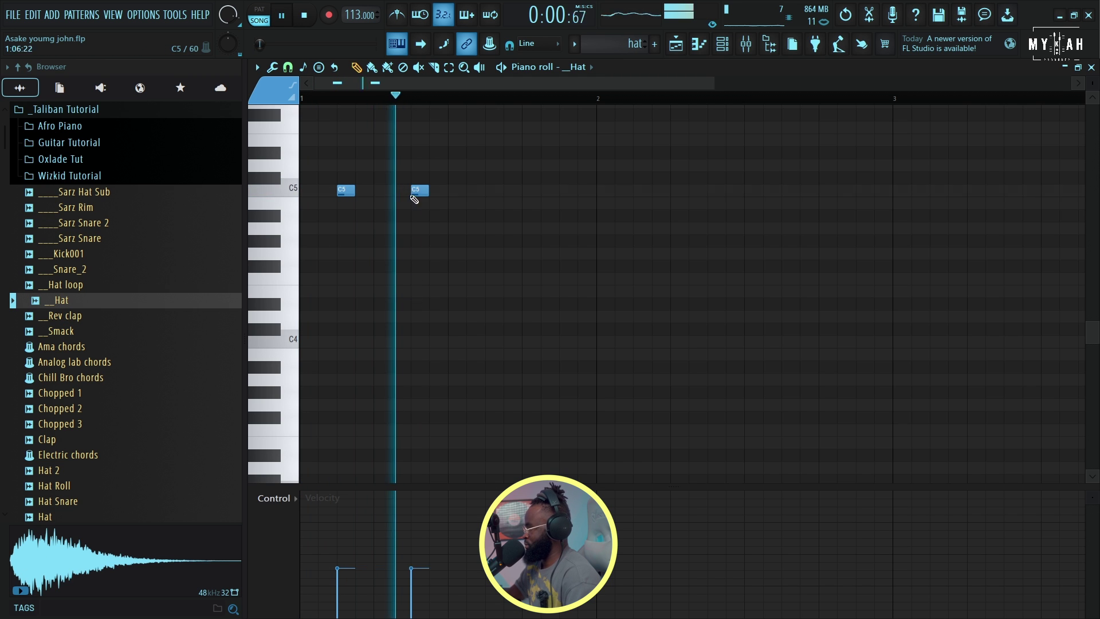
click(490, 190)
click(548, 192)
key(space)
key(space)
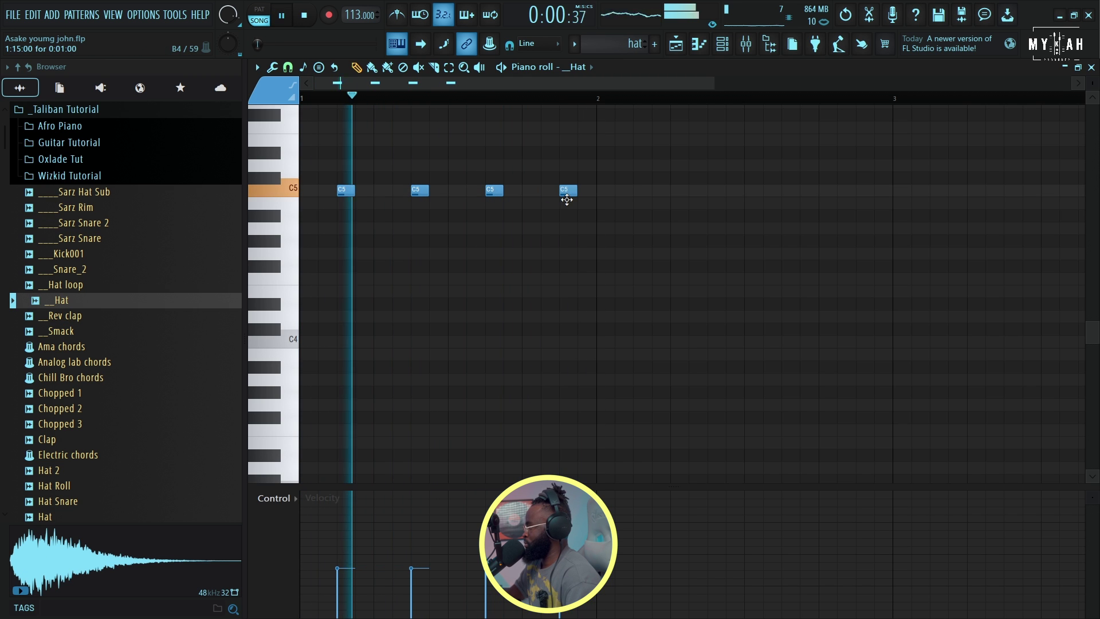
Fill Track 5 of the playlist with hat pattern clips from bar 1 through bar 8
click(675, 44)
mouse_move(396, 282)
mouse_down()
mouse_move(503, 297)
mouse_move(650, 300)
mouse_move(684, 286)
mouse_up()
drag(695, 84, 587, 84)
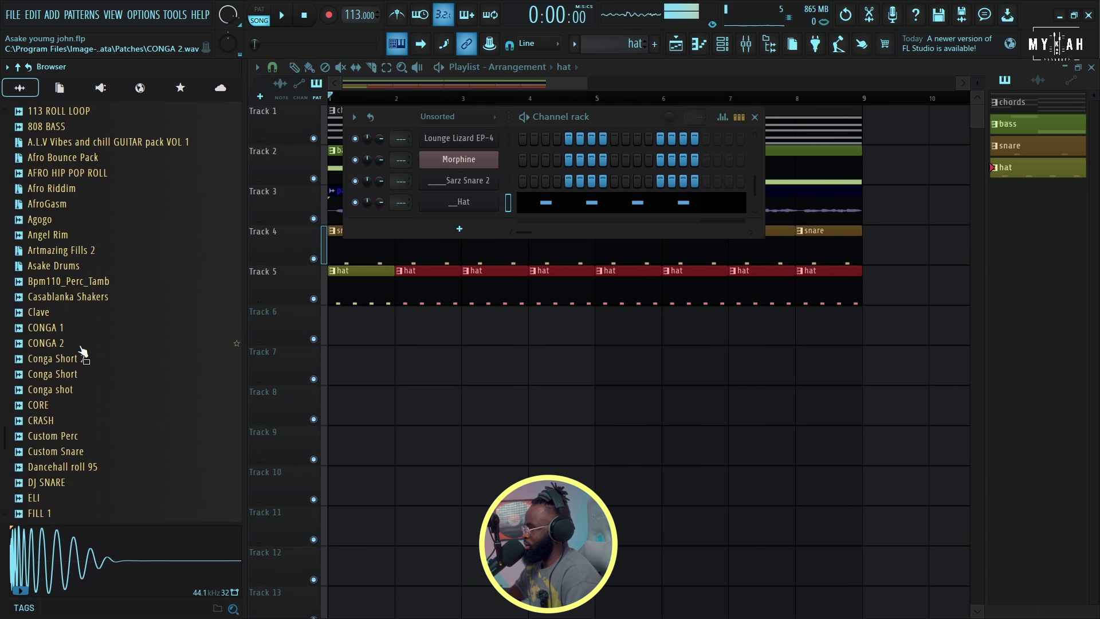
Load the ___Kick sample as a new channel and create a pattern named kick with a C5 hit on step 1
scroll(80, 352, up, 15)
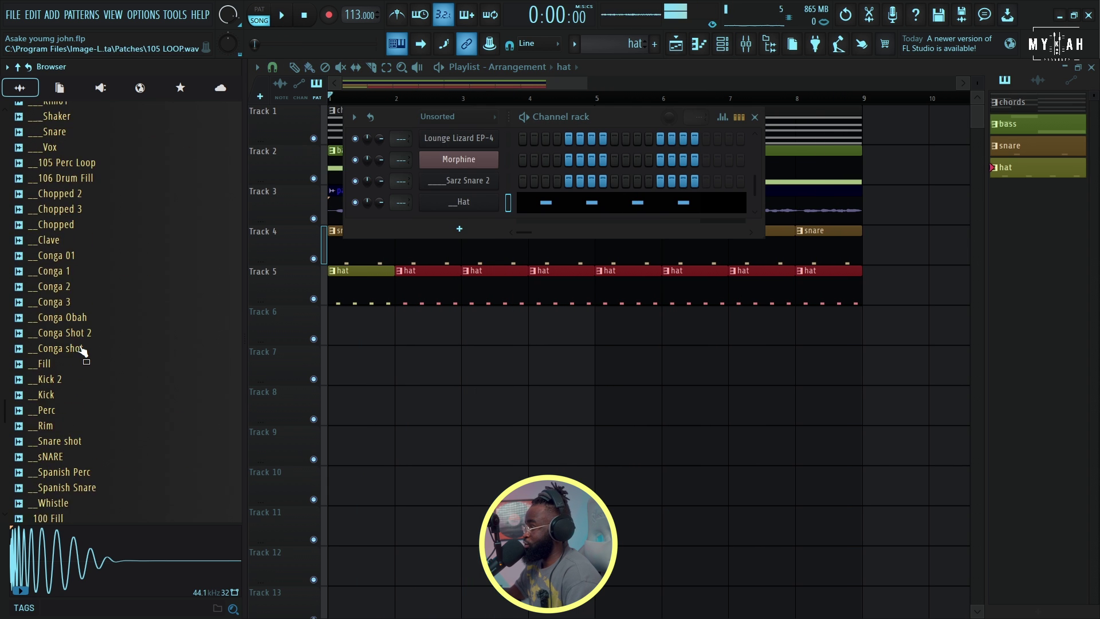
click(68, 361)
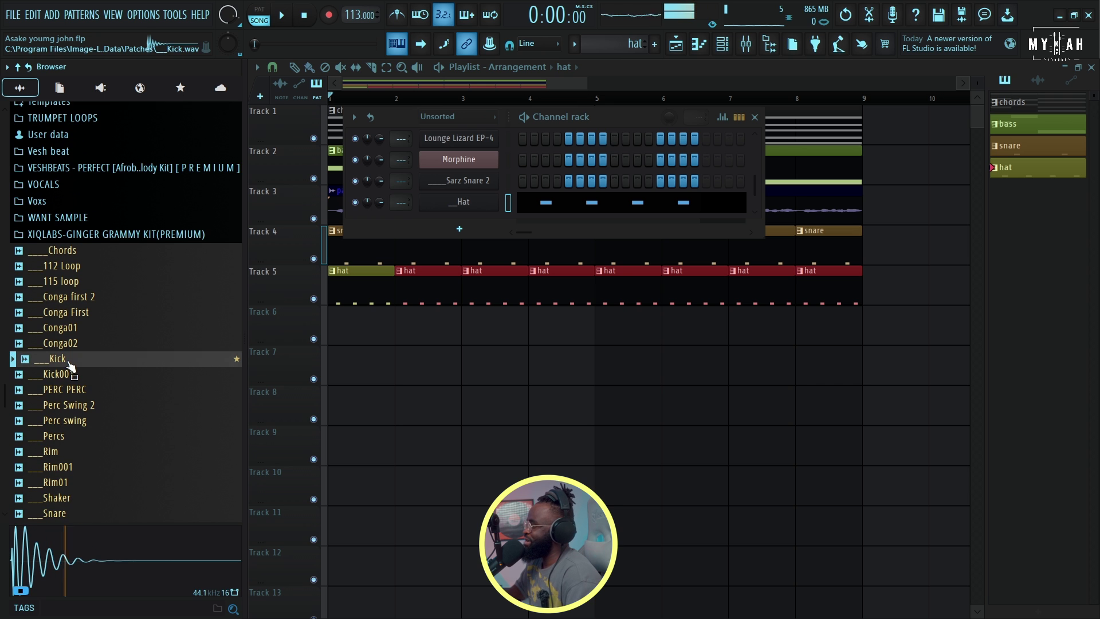
drag(459, 219, 462, 218)
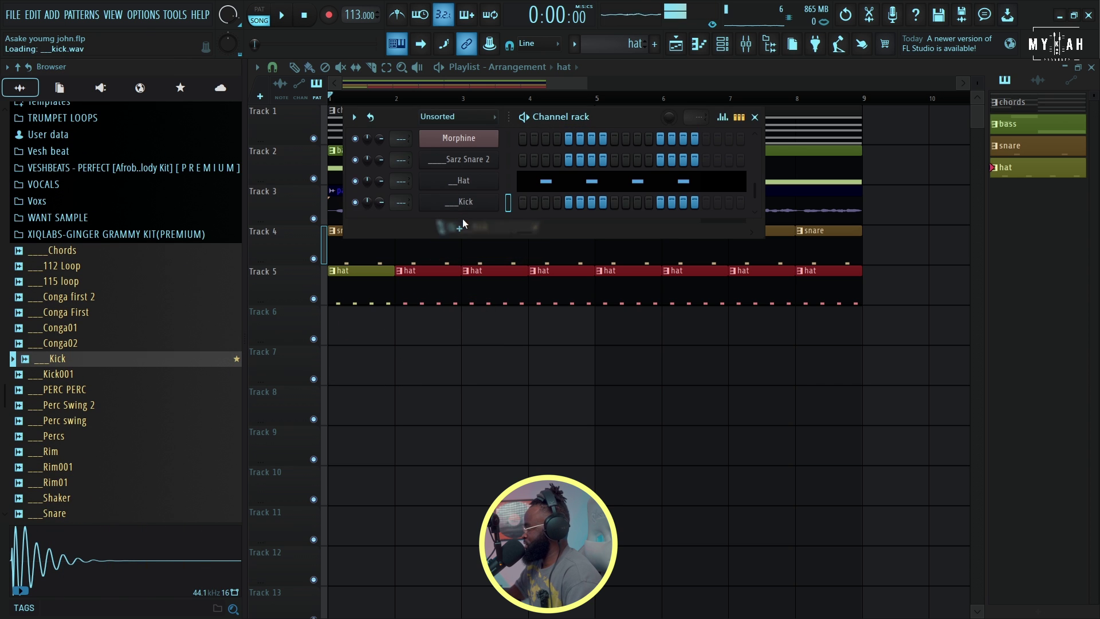
click(580, 52)
click(671, 69)
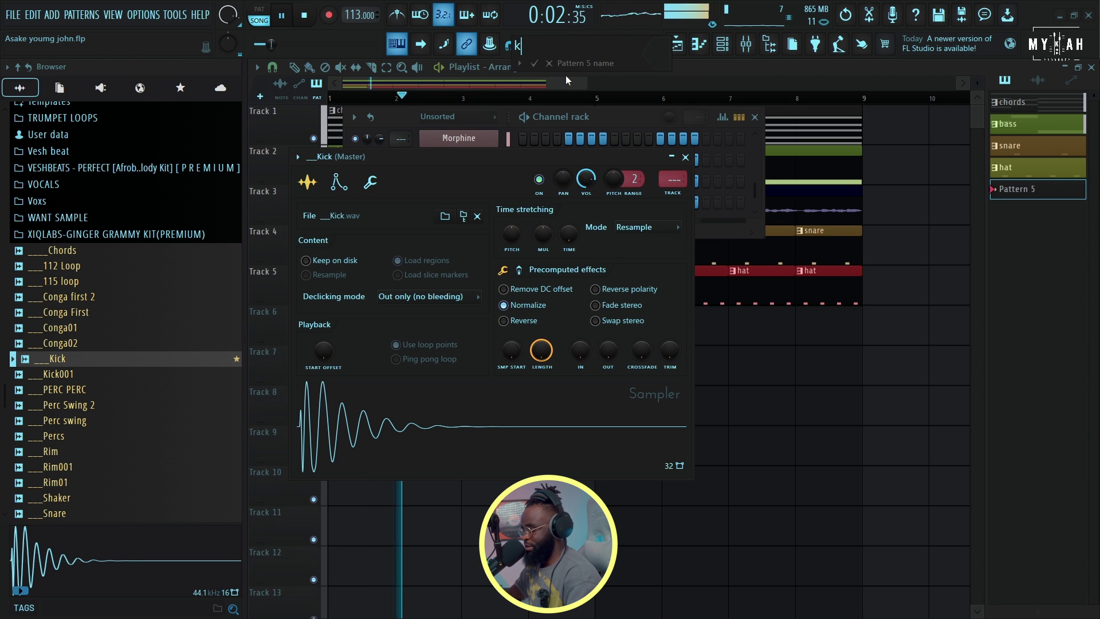
text(ki)
click(309, 190)
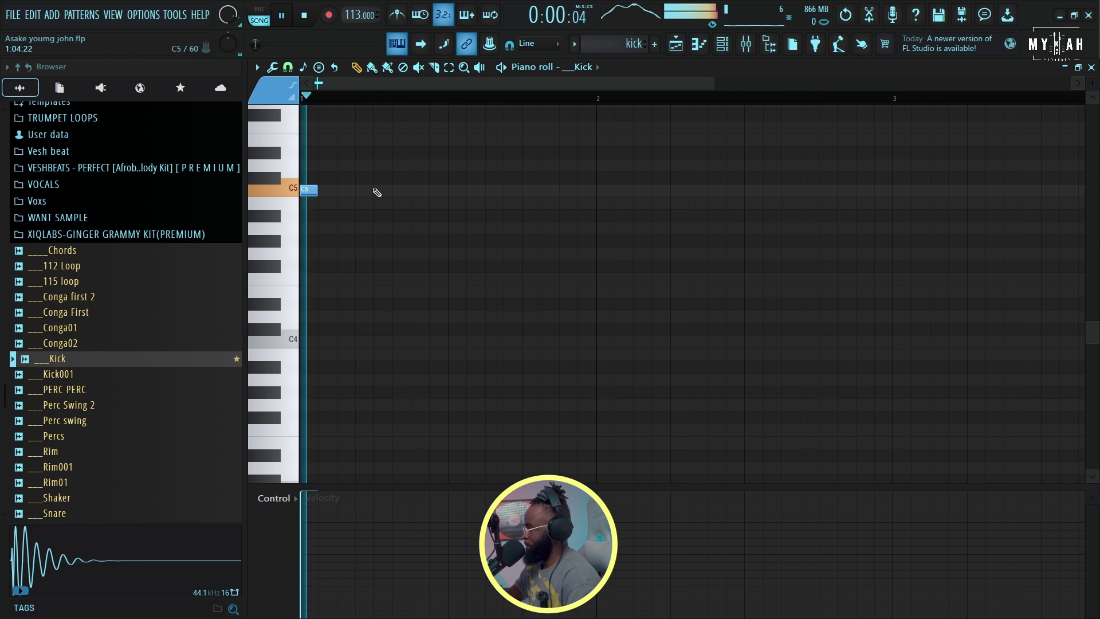
click(381, 190)
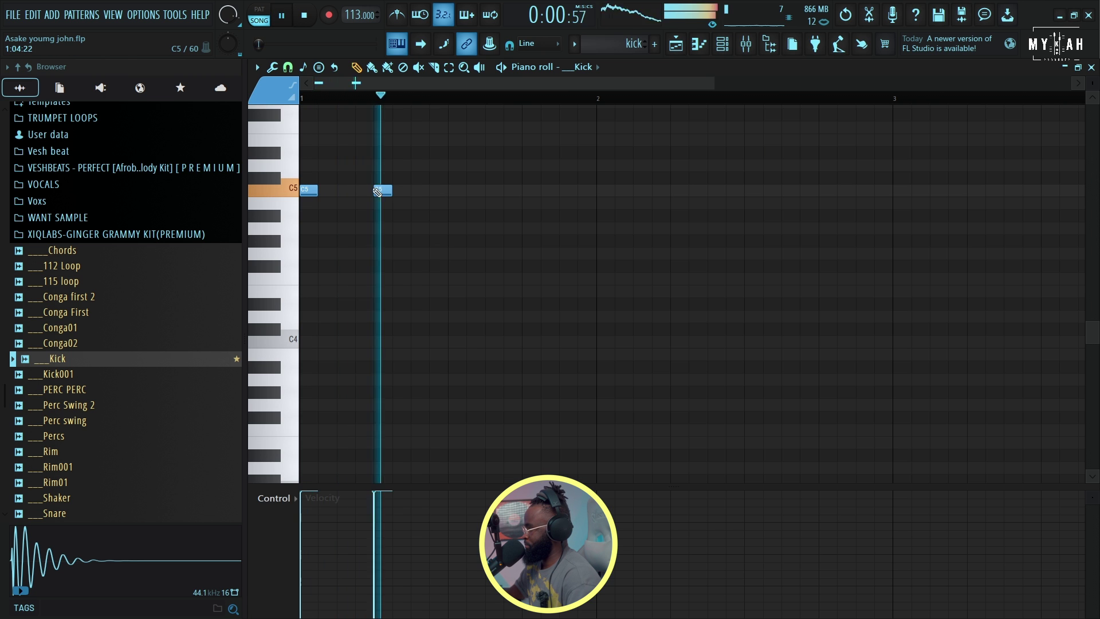
right_click(382, 189)
drag(474, 192, 461, 197)
right_click(457, 191)
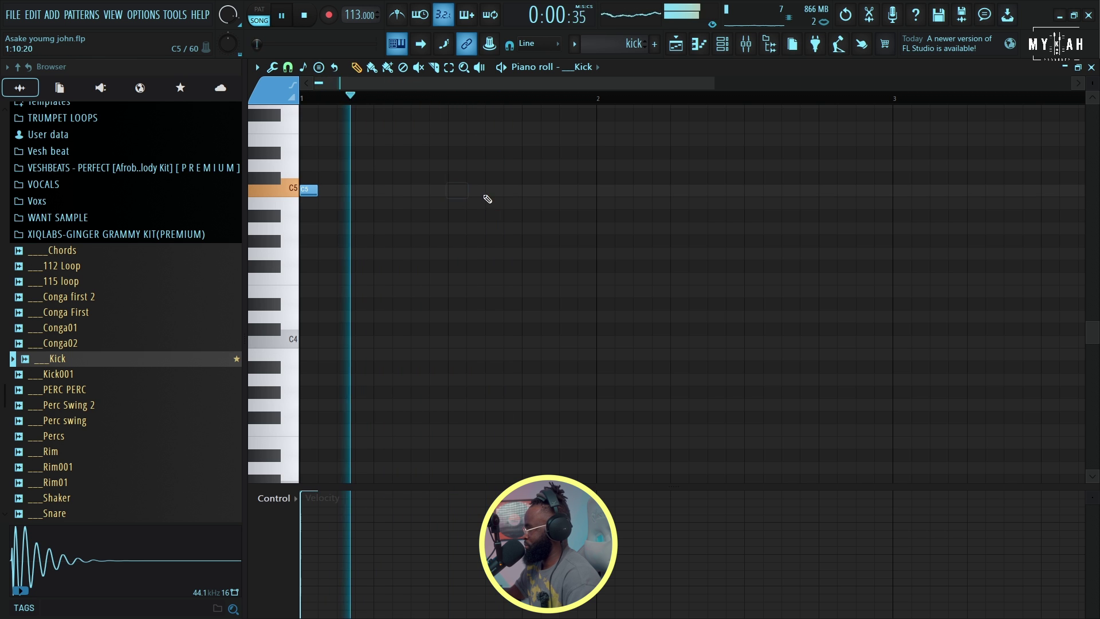
Add C5 kick hits on step 11 of bar 1 and on steps 1, 2 and 3 of bar 2
click(491, 191)
click(616, 191)
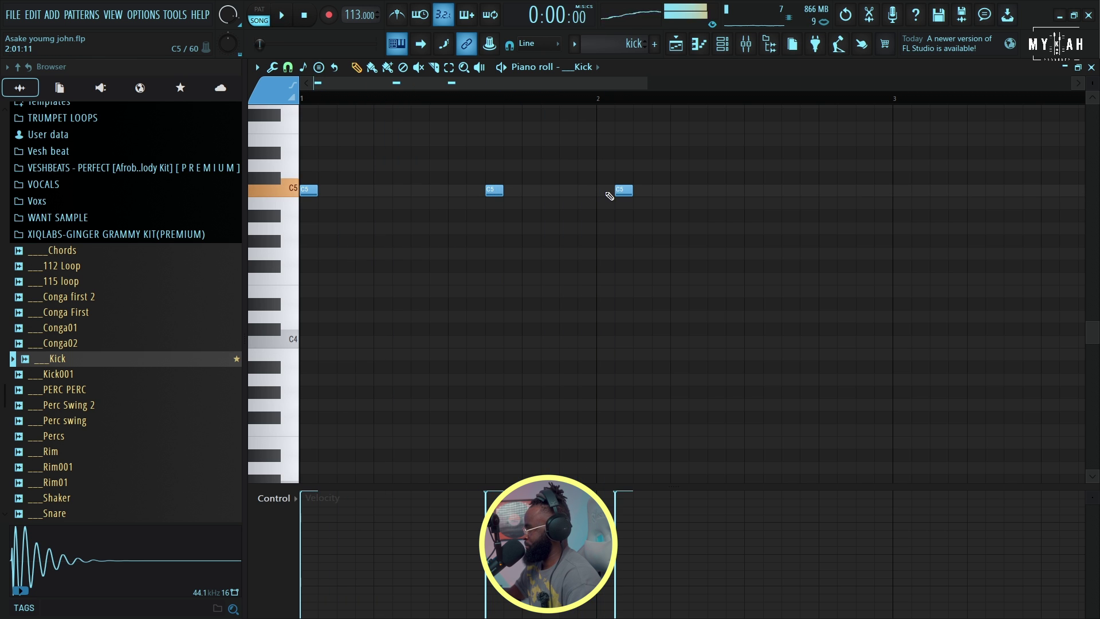
click(603, 193)
click(642, 191)
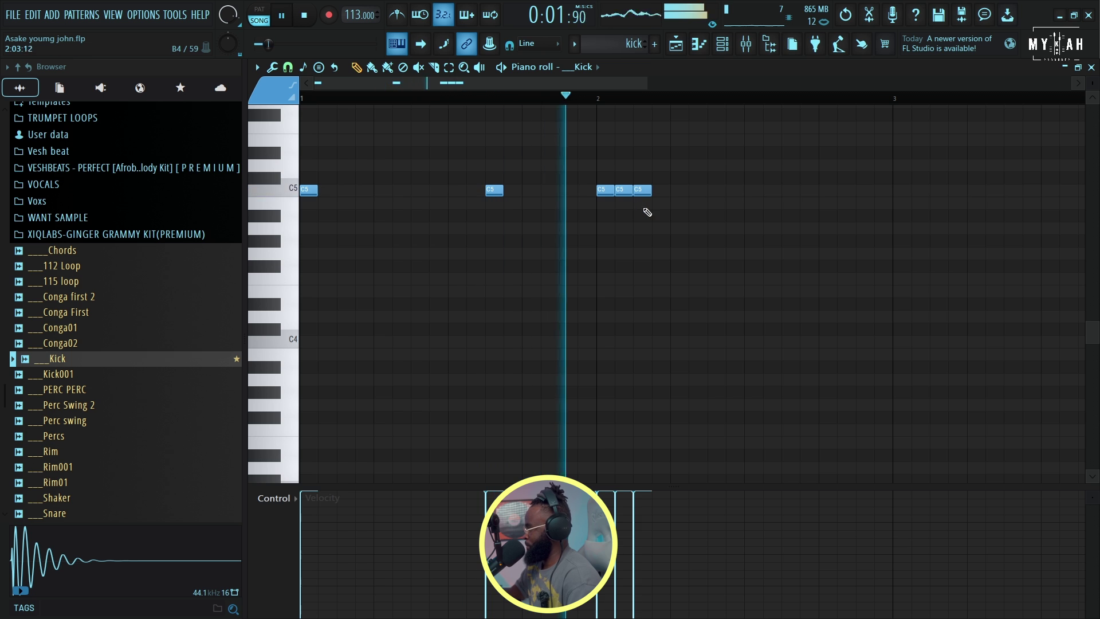
click(710, 195)
key(space)
click(598, 98)
key(space)
Play back the kick pattern and add a C5 hit on step 11 of bar 2
key(space)
right_click(716, 191)
key(space)
key(space)
key(space)
click(787, 191)
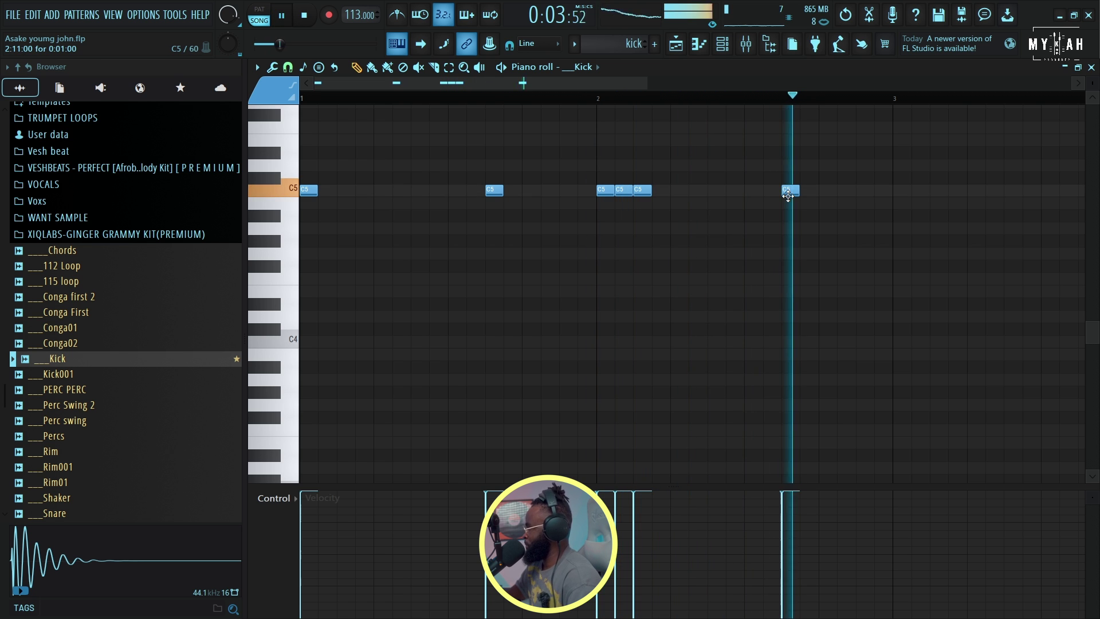
Fill Track 6 of the playlist with kick pattern clips from bar 1 through bar 8
key(F5)
drag(464, 336, 743, 327)
scroll(636, 106, down, 1)
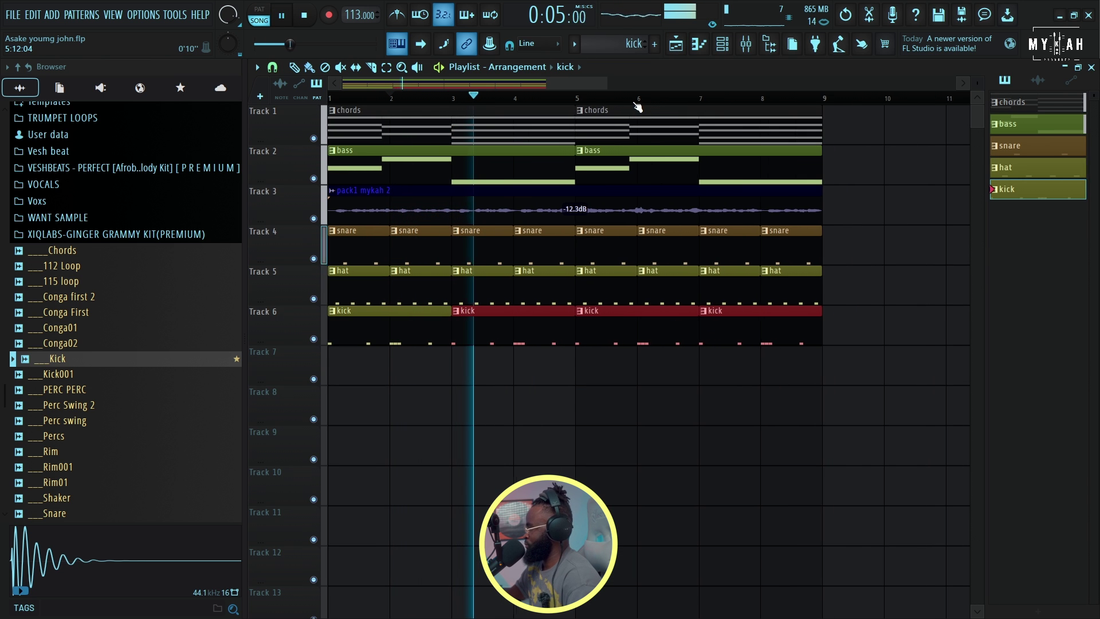
scroll(637, 107, down, 1)
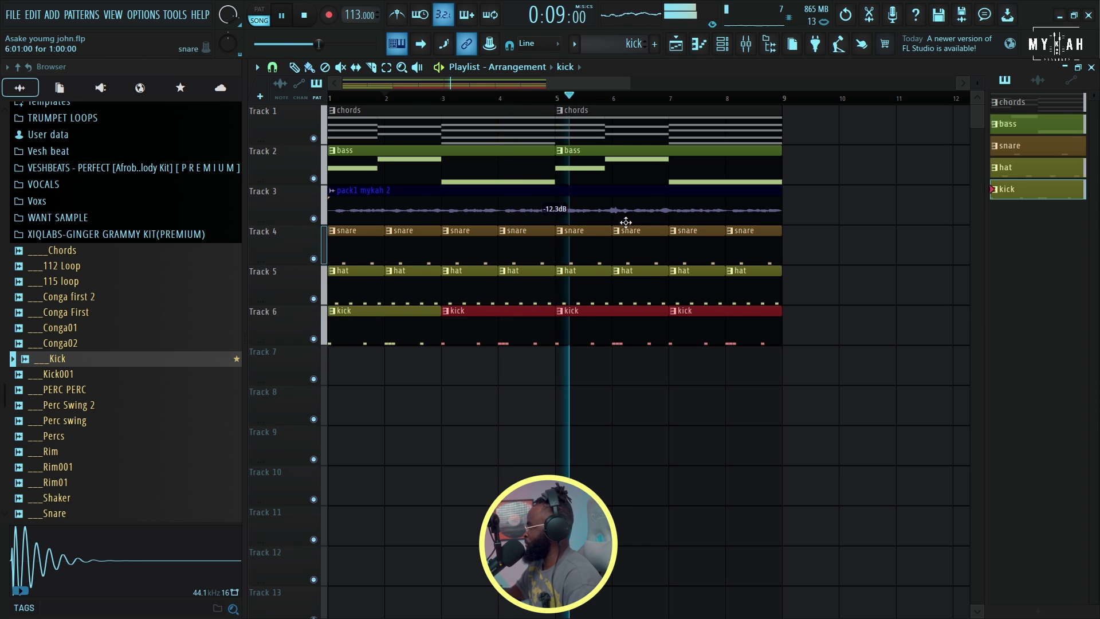
Save the project and add a LABS instrument channel using the Moon Guitar 01 preset
click(720, 55)
key(space)
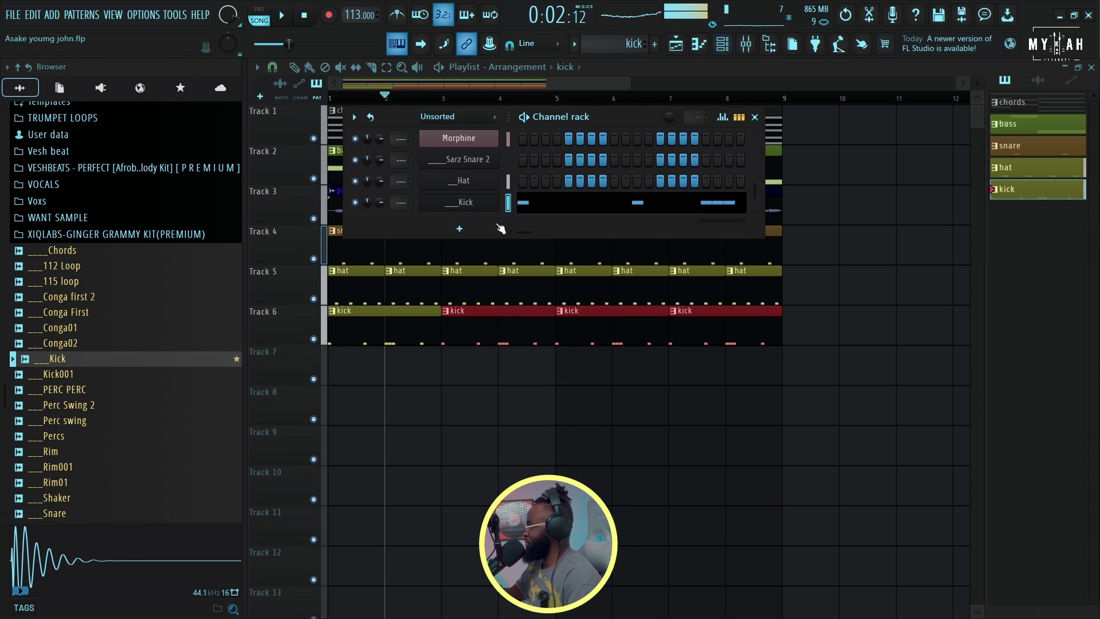
key(ctrl+s)
click(531, 417)
click(464, 228)
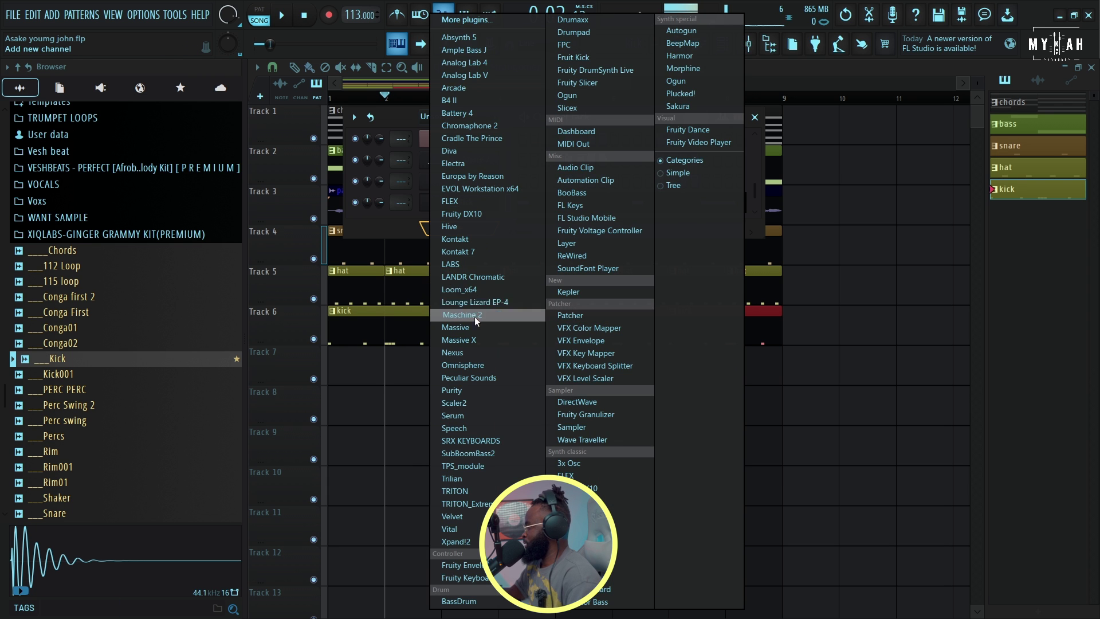
click(452, 264)
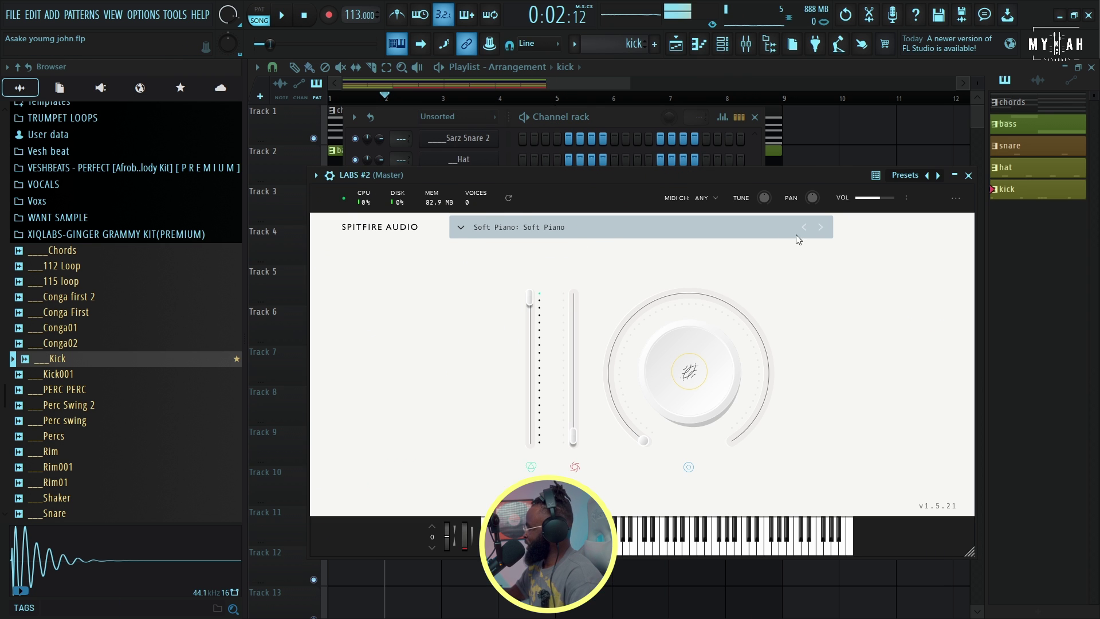
click(821, 228)
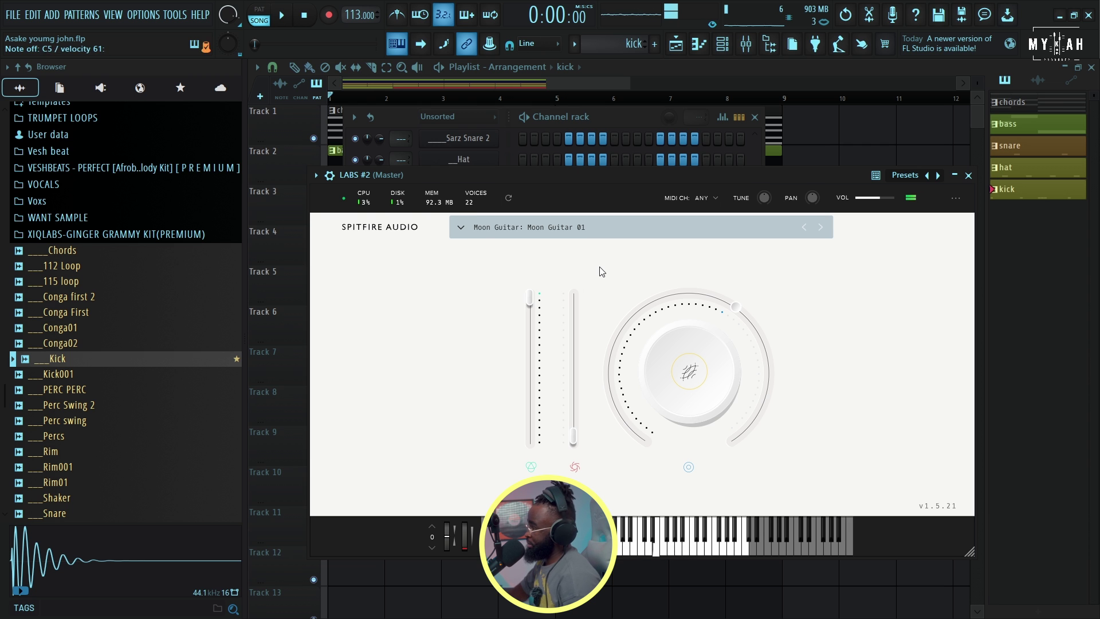
Set the LABS #2 root note to A4 and record an eight-bar part into a new pattern named melody on Track 7
click(329, 176)
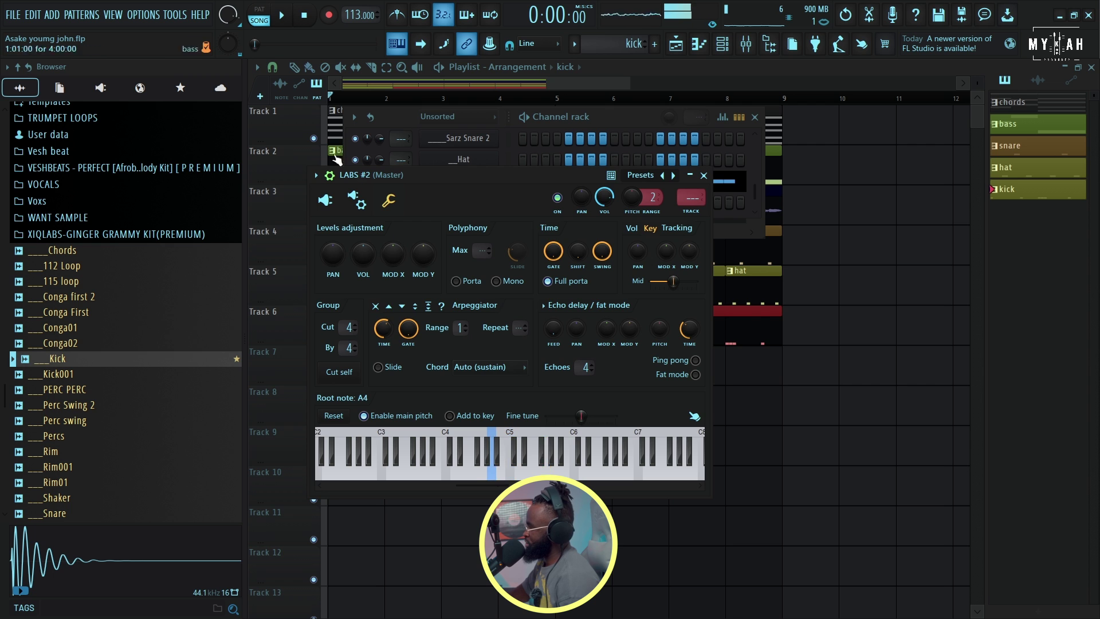
click(325, 200)
click(395, 83)
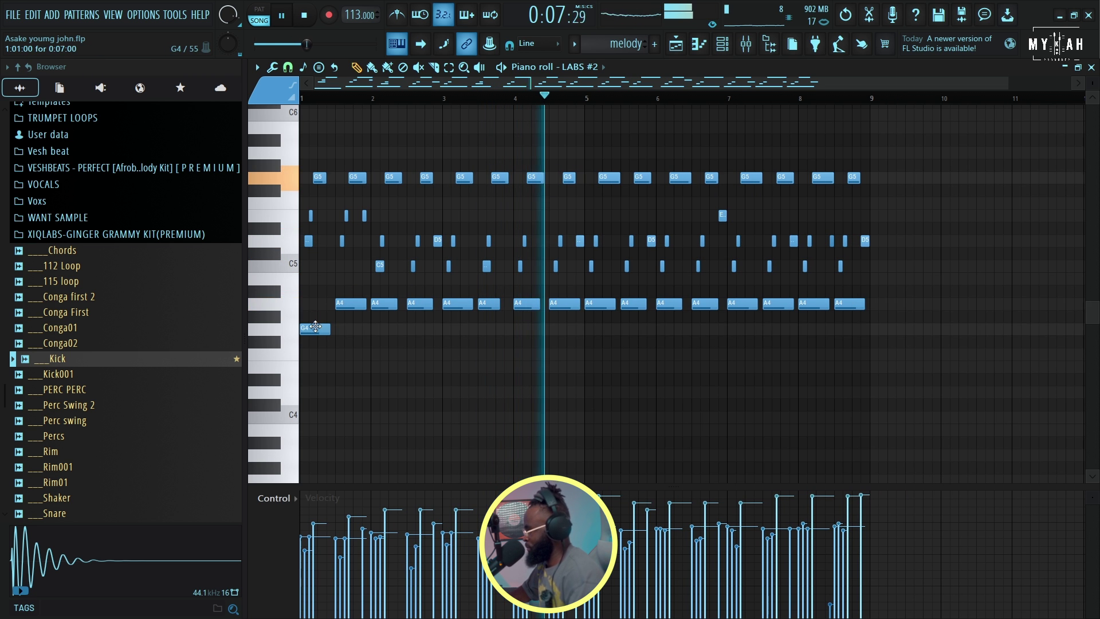
drag(315, 326, 315, 302)
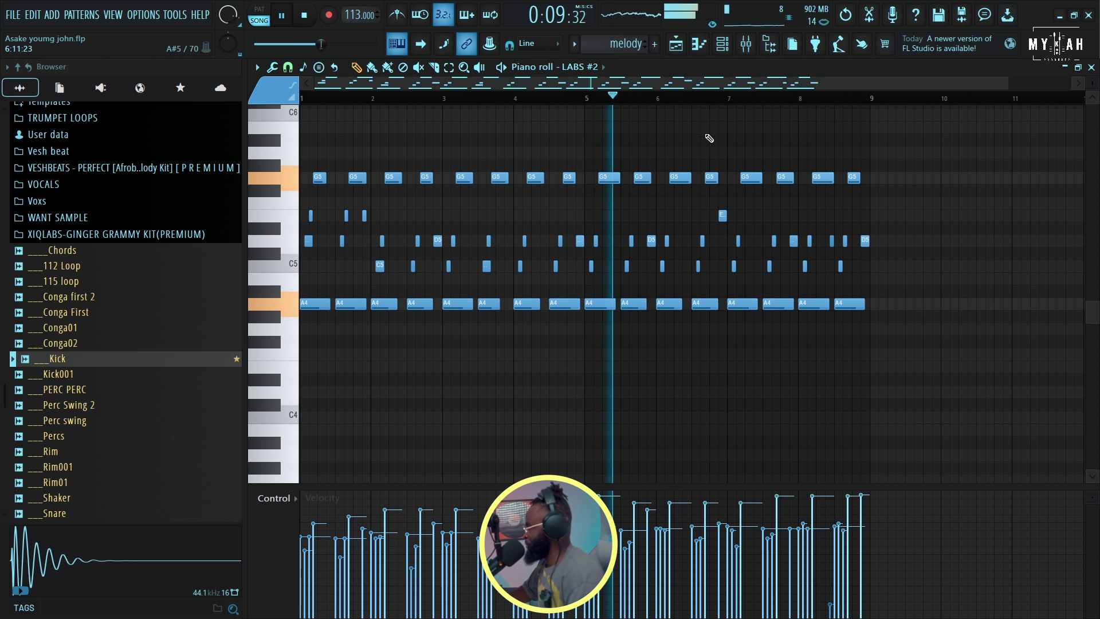
click(676, 43)
key(space)
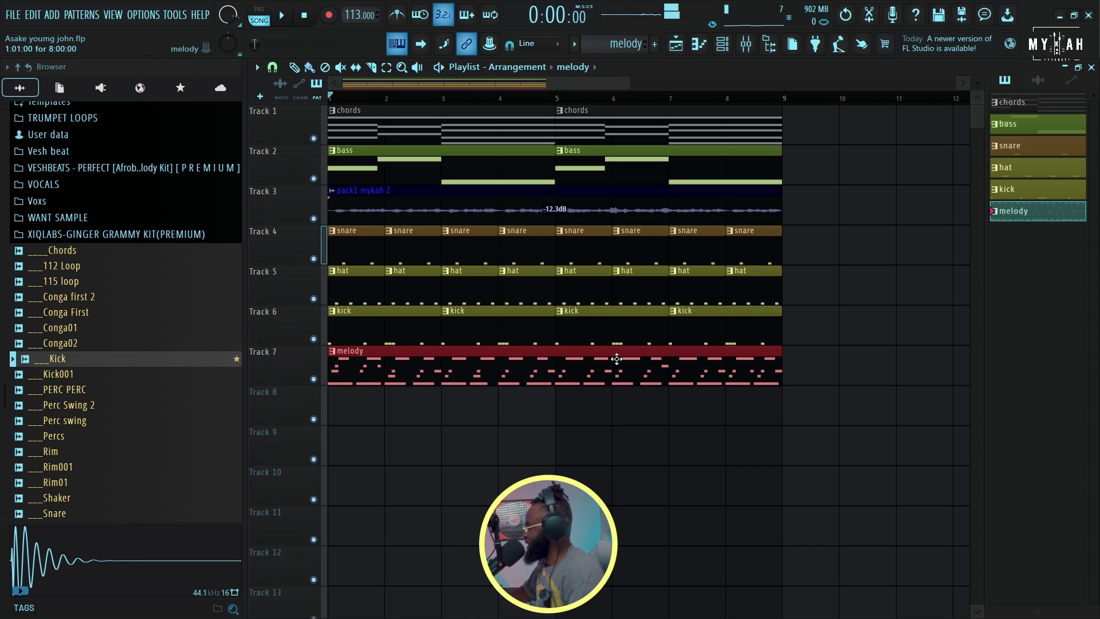
Render and replace the melody pattern as an audio clip and set the clip's gain to -8.3 dB
right_click(1019, 213)
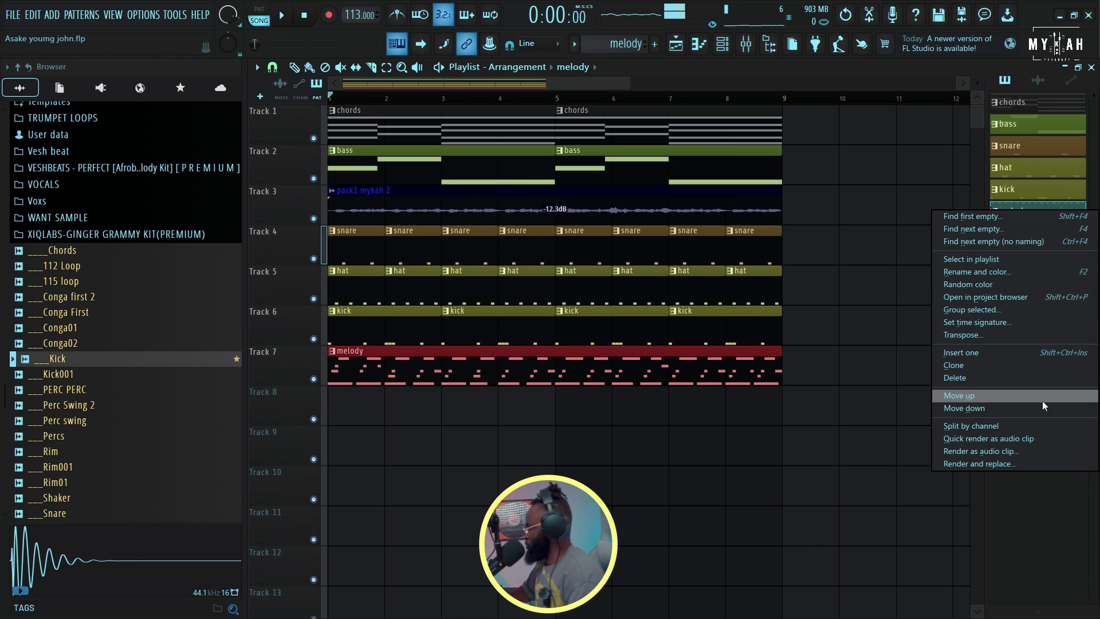
click(1009, 463)
key(space)
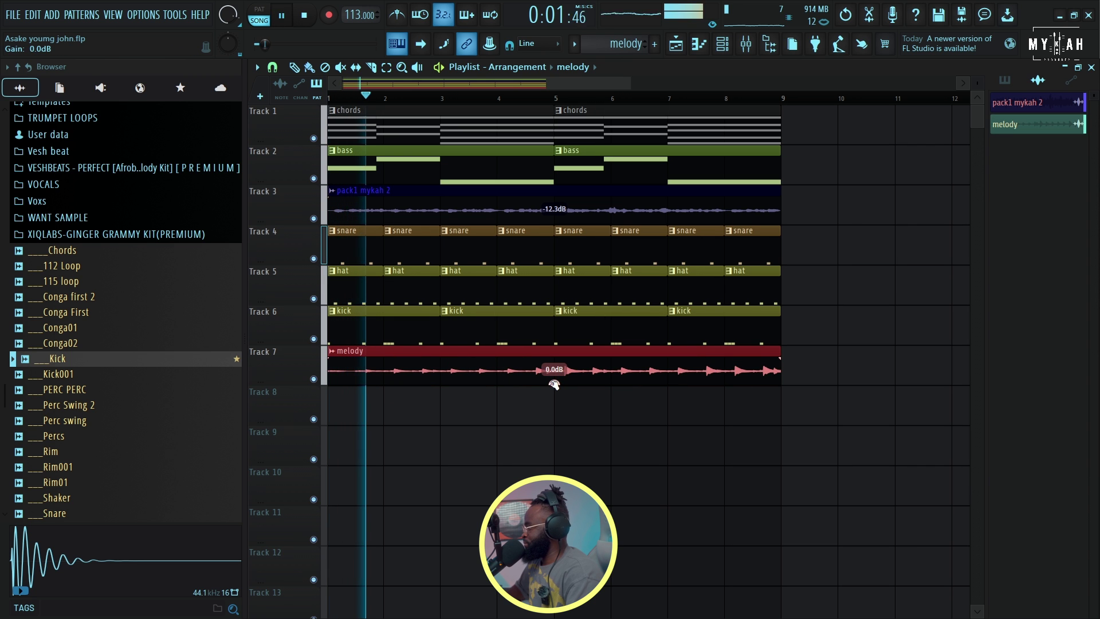
drag(554, 382, 554, 396)
key(space)
key(space)
Route the melody audio clip to mixer insert 3 and play back the arrangement
double_click(544, 367)
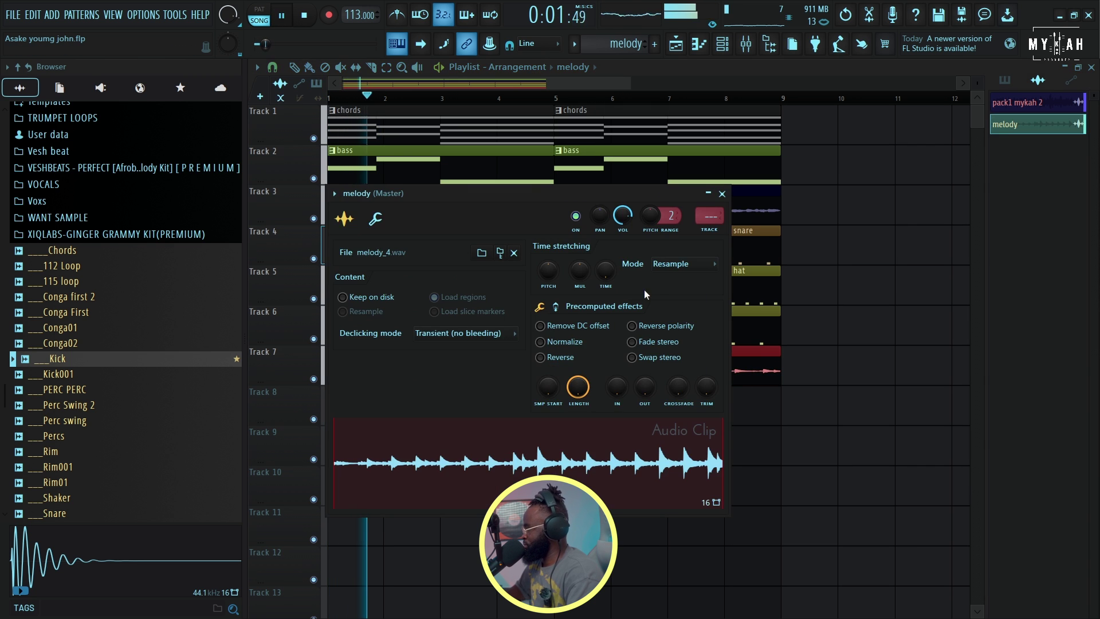
click(709, 230)
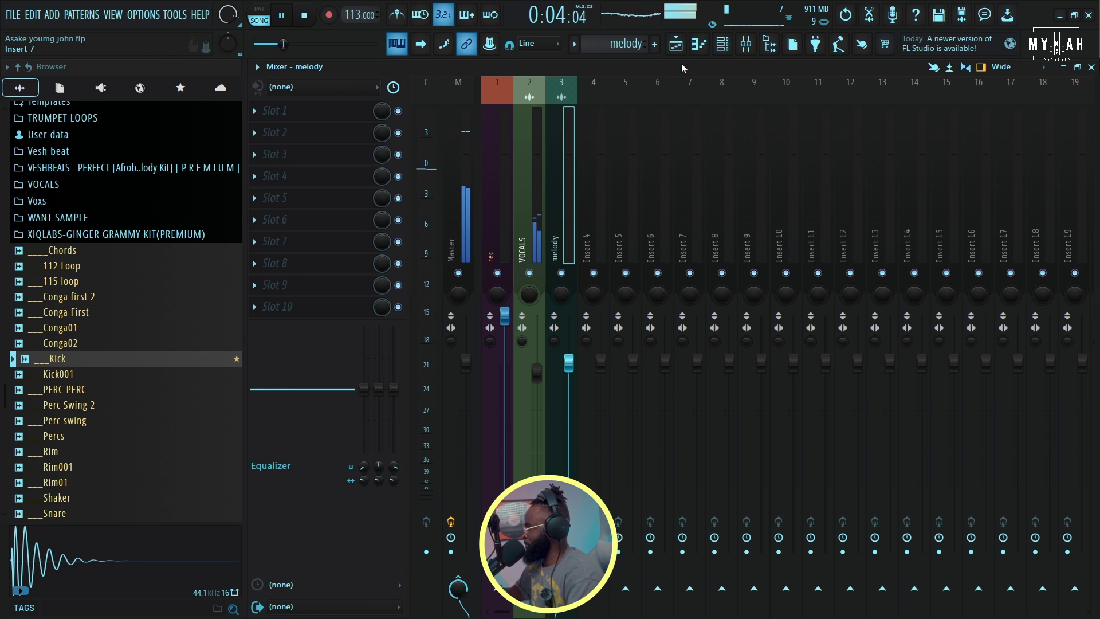
click(676, 44)
drag(627, 87, 609, 90)
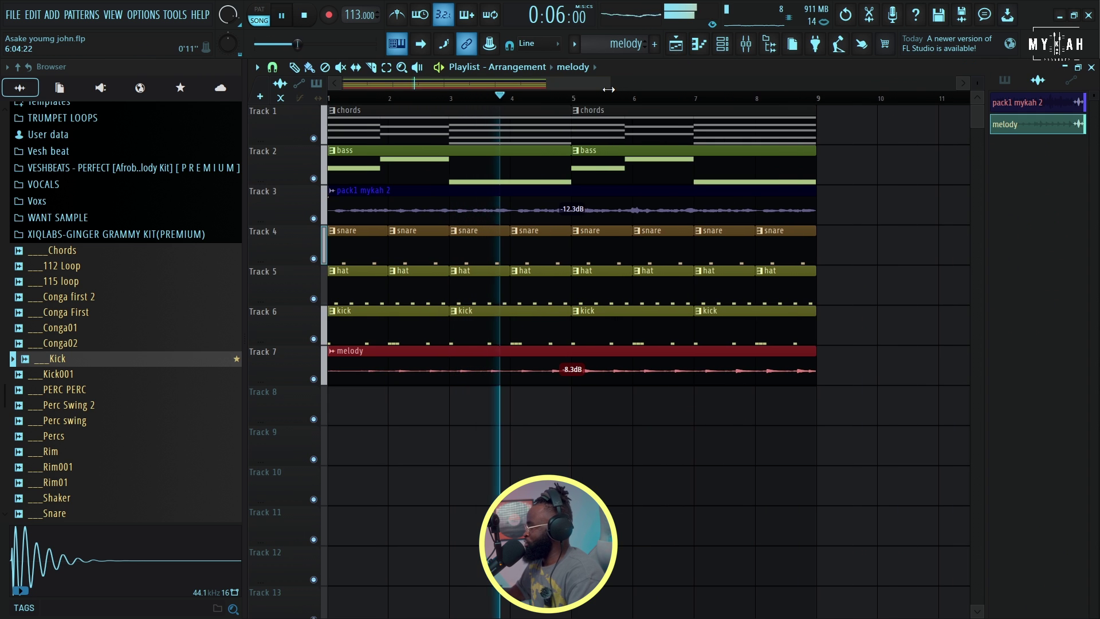
key(space)
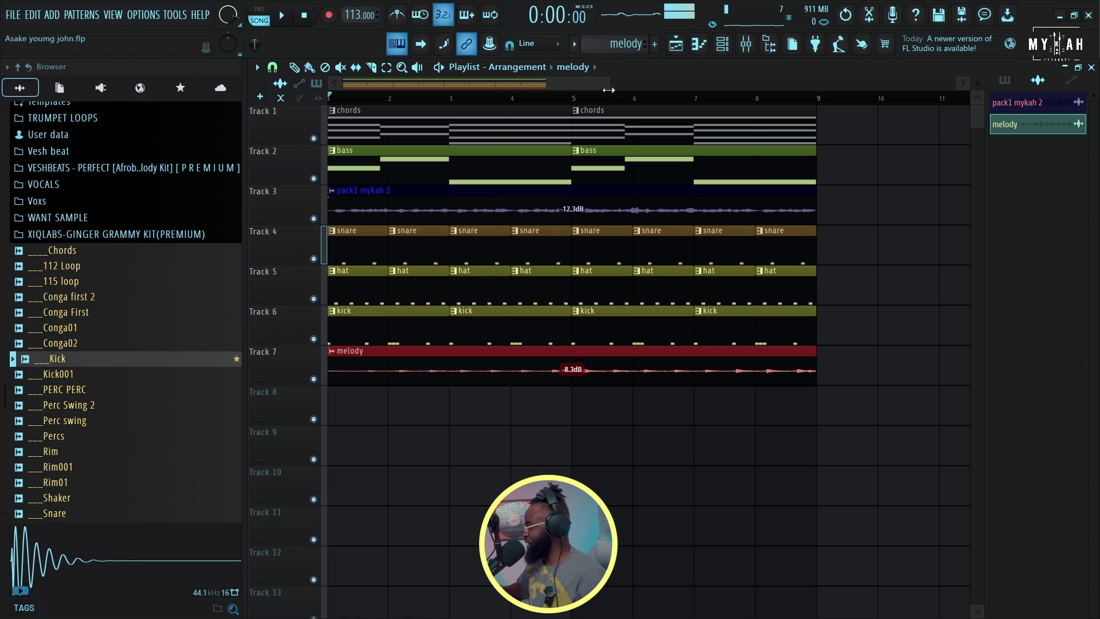
Place Shaker Loops 1 (110 BPM) from the Sabar Sounds Amapiano Starter Pack on Track 8 at -18.8 dB, repeated through bar 8
scroll(98, 265, up, 20)
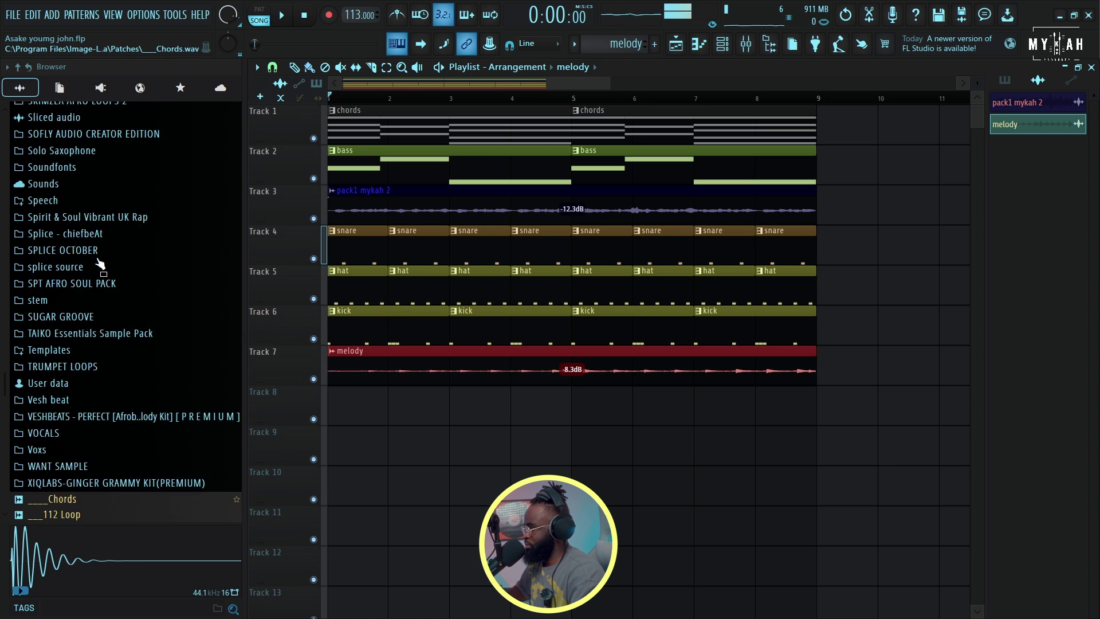
click(138, 307)
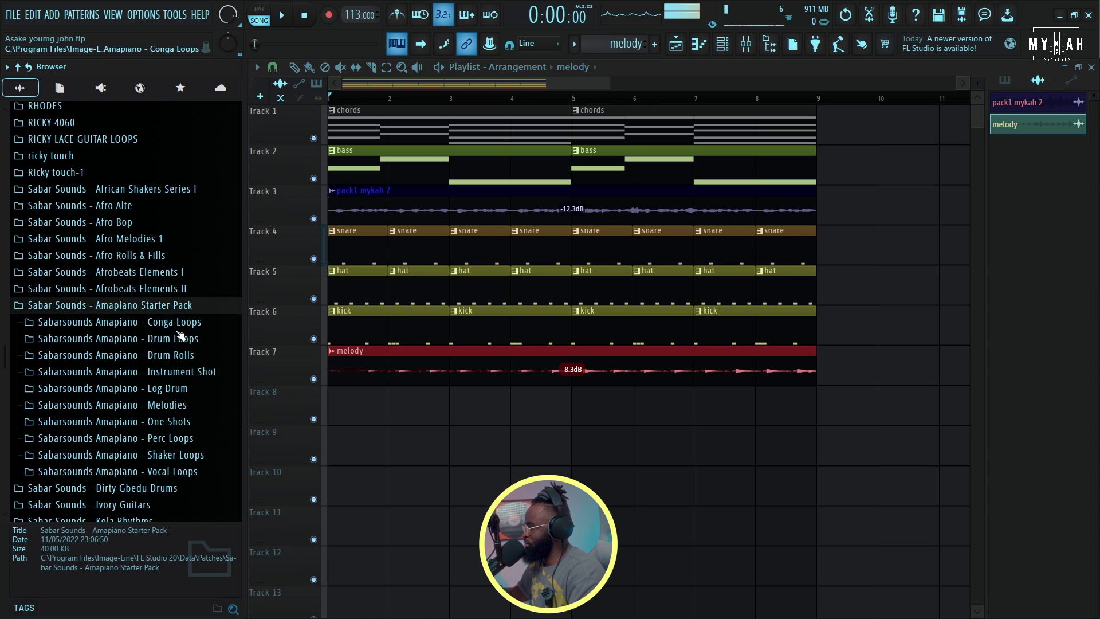
scroll(193, 367, down, 4)
key(space)
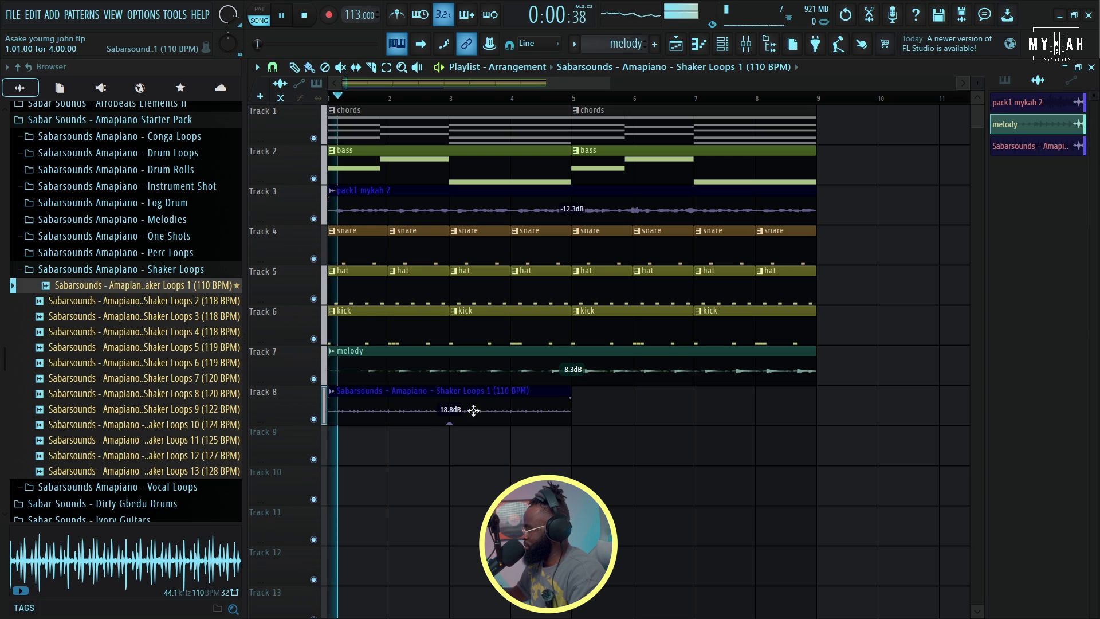
click(573, 414)
scroll(491, 105, down, 2)
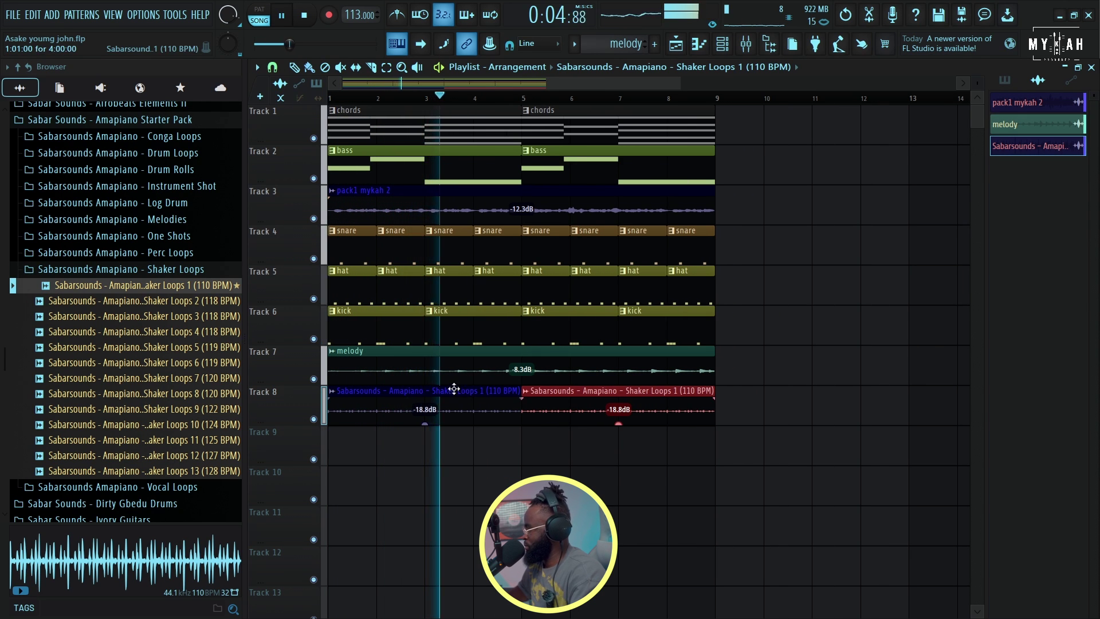
Open the hat pattern and set the __Hat sample's start offset to 2%
double_click(366, 293)
key(space)
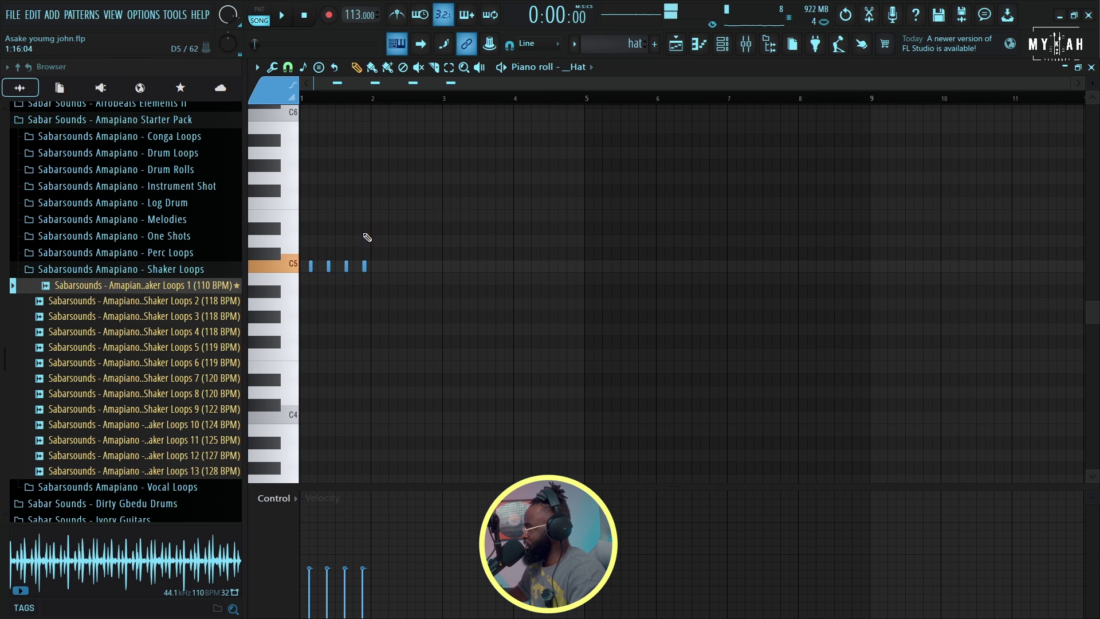
scroll(315, 109, up, 5)
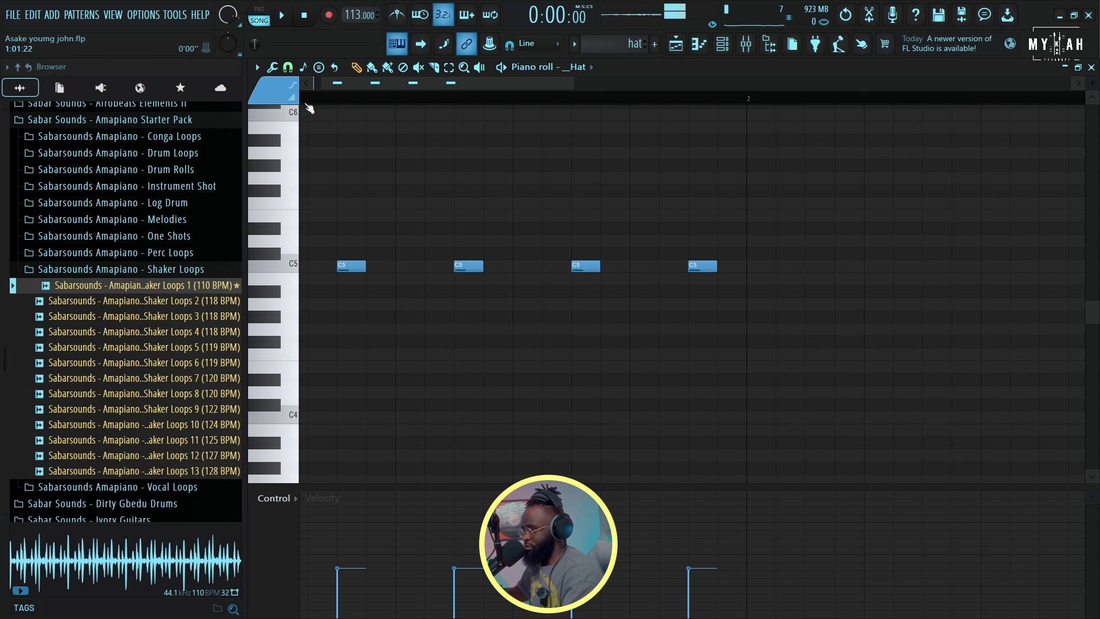
key(ctrl+a)
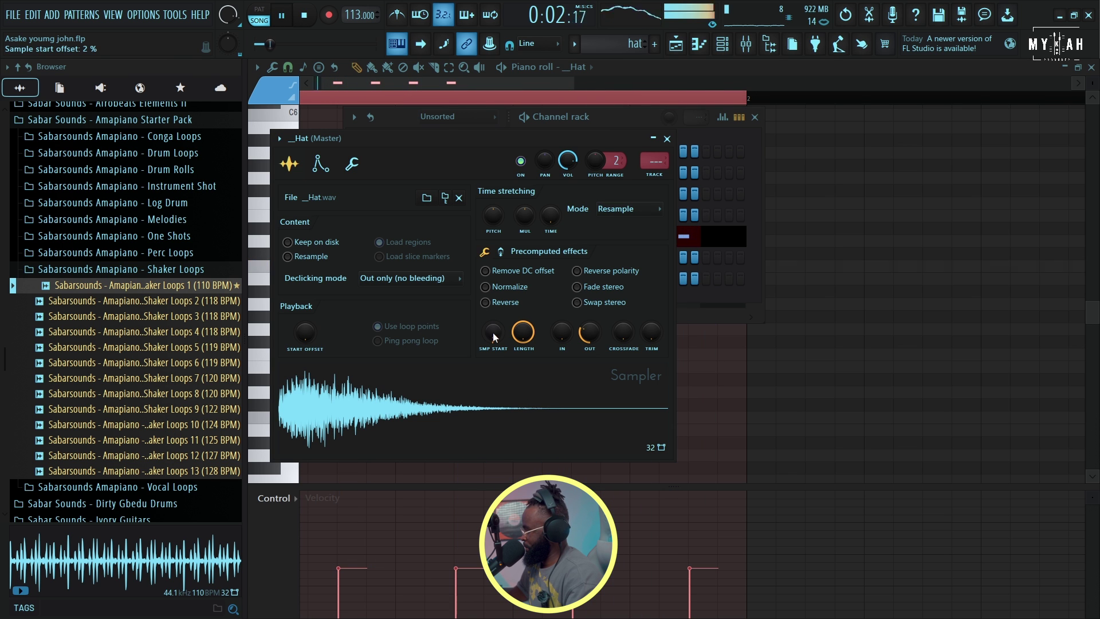
click(675, 43)
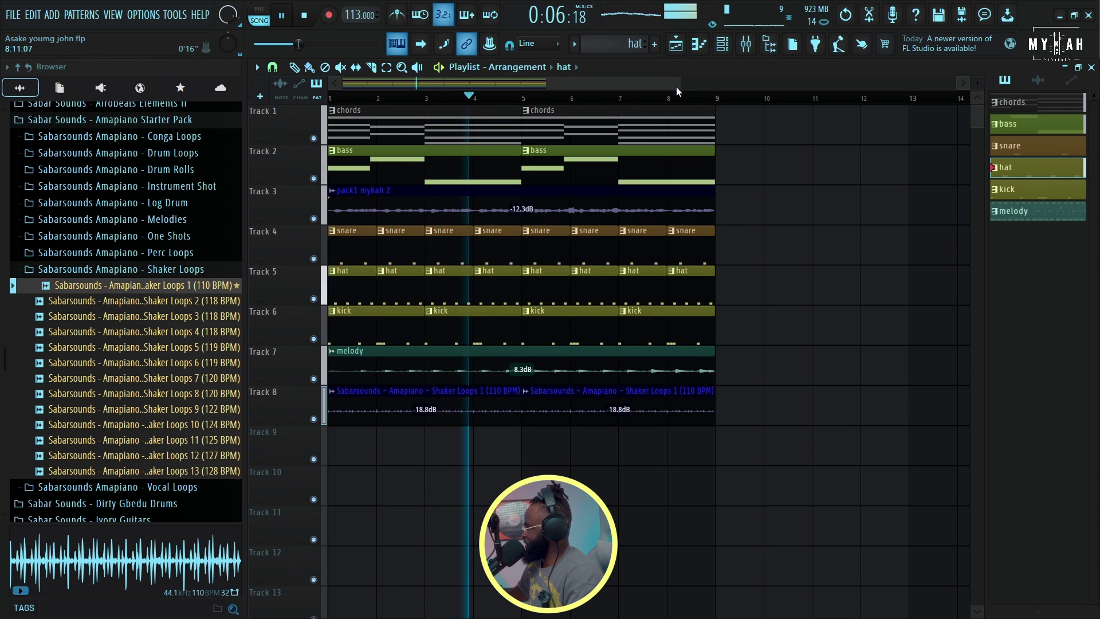
Listen to the full arrangement and set the chords channel volume to 83%
drag(678, 86, 591, 91)
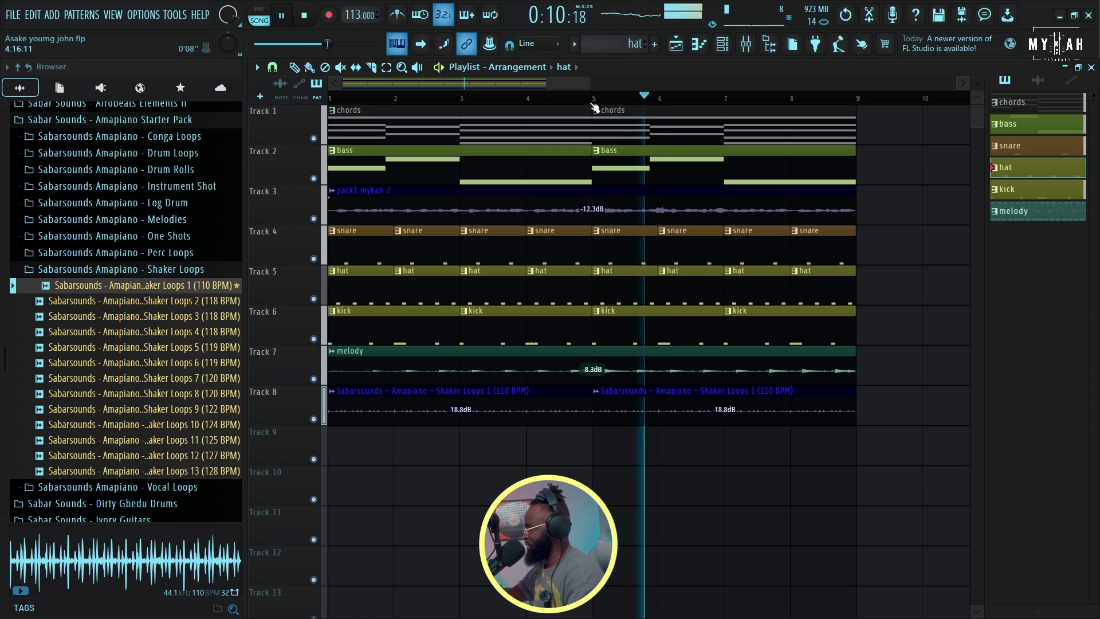
scroll(605, 106, down, 2)
scroll(605, 107, down, 2)
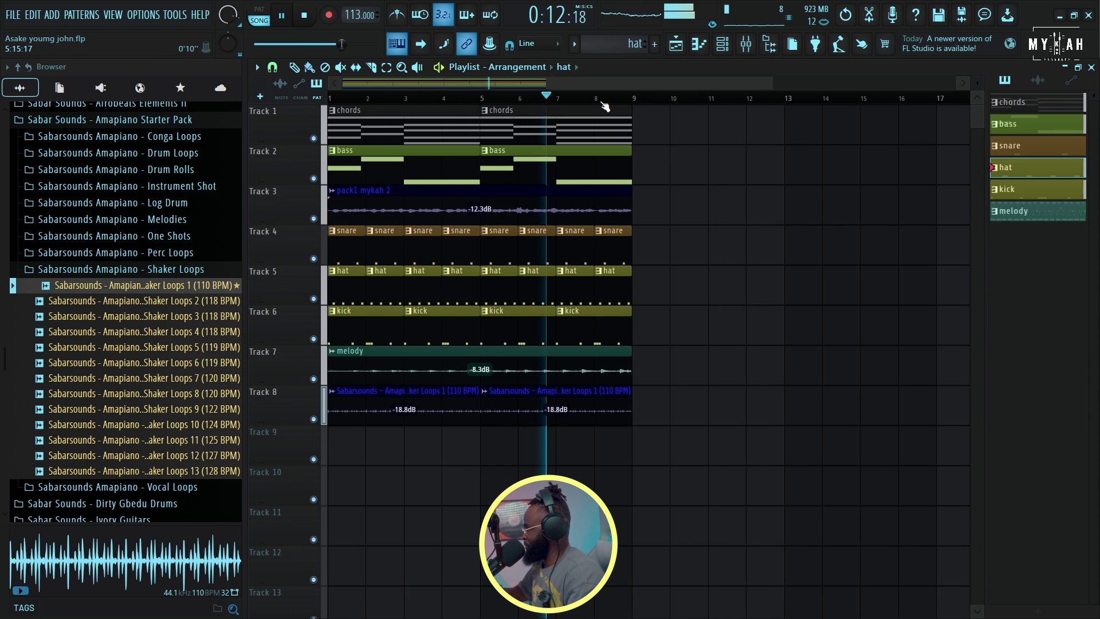
key(F6)
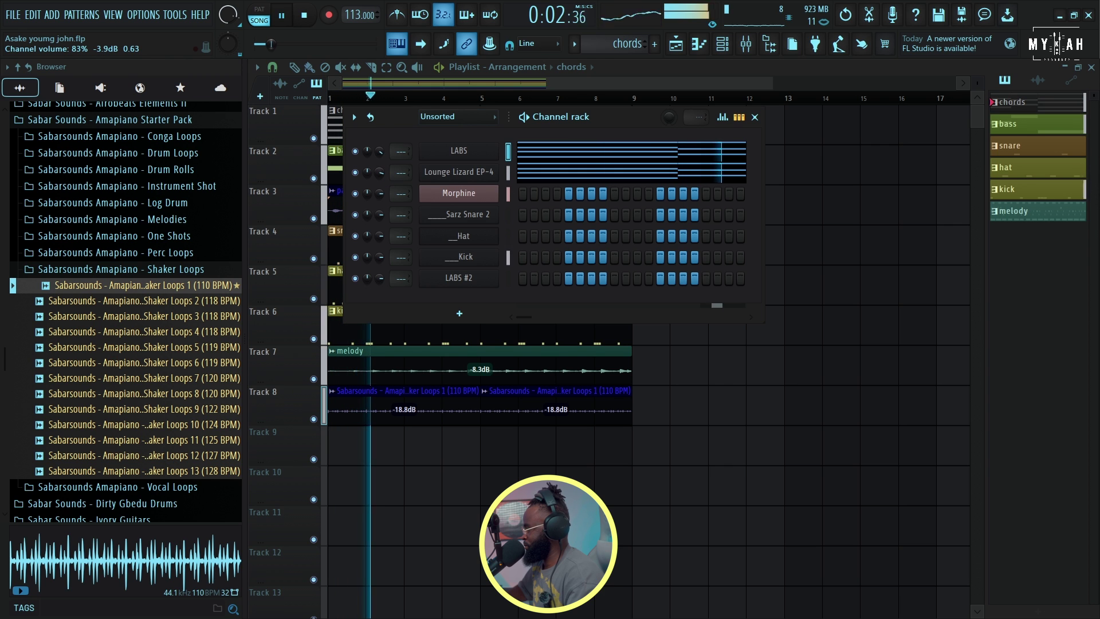
key(F6)
Render and replace the bass pattern as an audio clip routed to mixer insert 4
key(space)
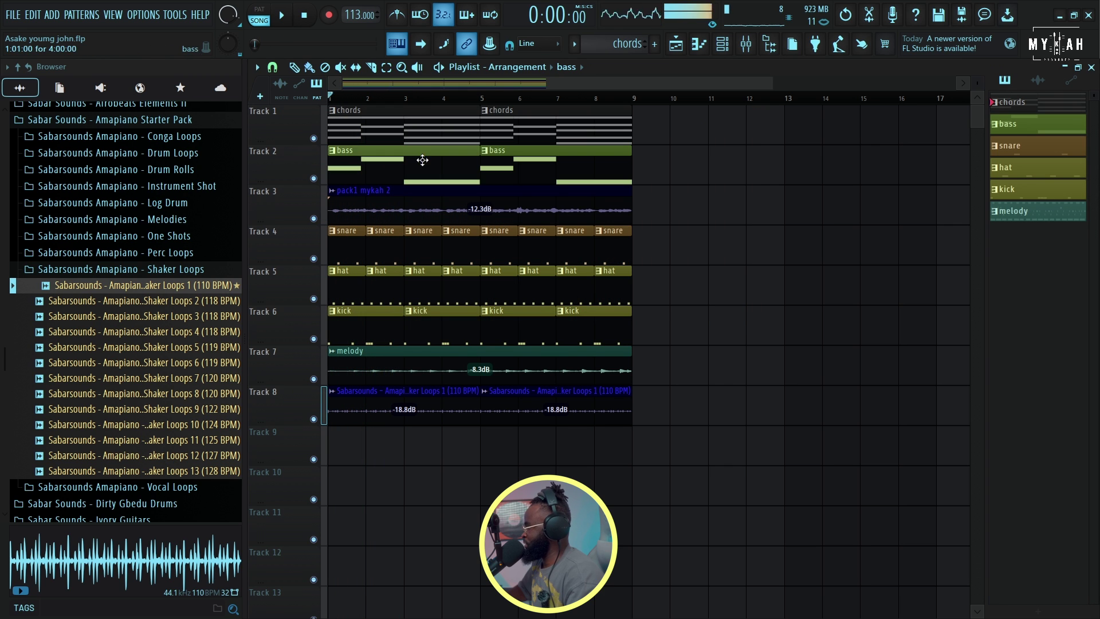
right_click(1018, 137)
click(980, 380)
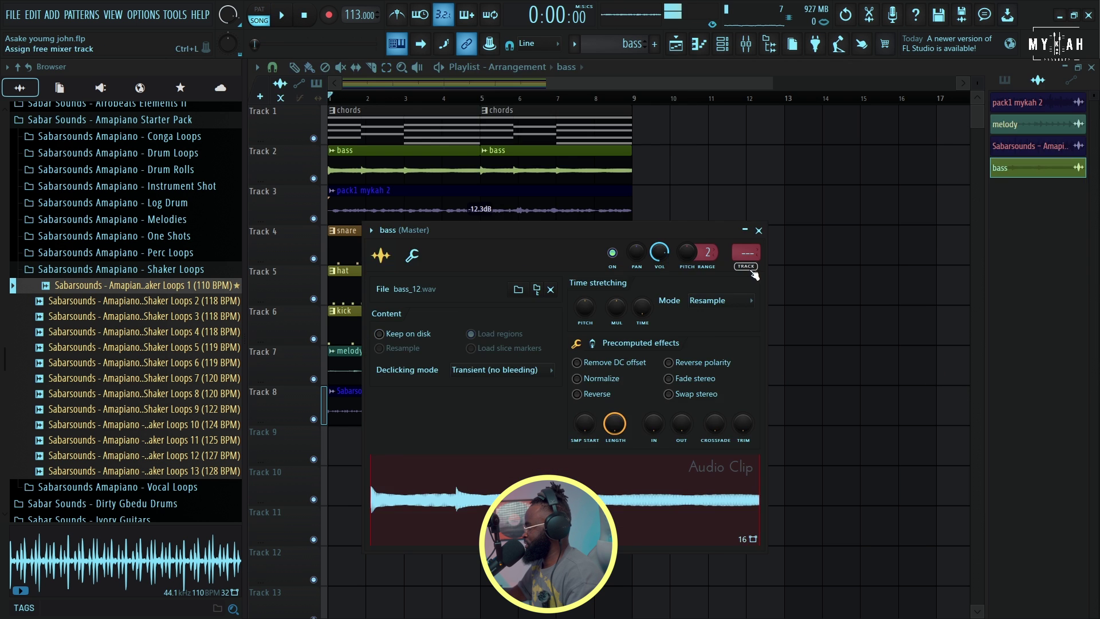
Route the ___Kick channel to mixer insert 5 and play back its level
click(724, 48)
click(488, 255)
click(676, 194)
key(space)
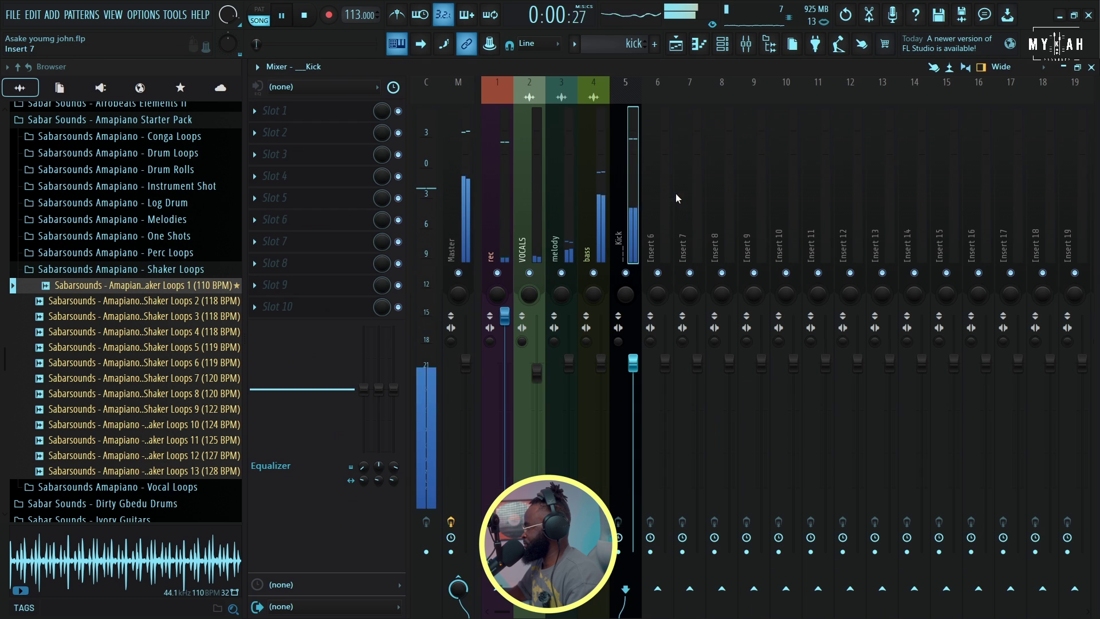
Sidechain the ___Kick mixer track to the bass track and select the bass track for effects
click(592, 246)
click(637, 223)
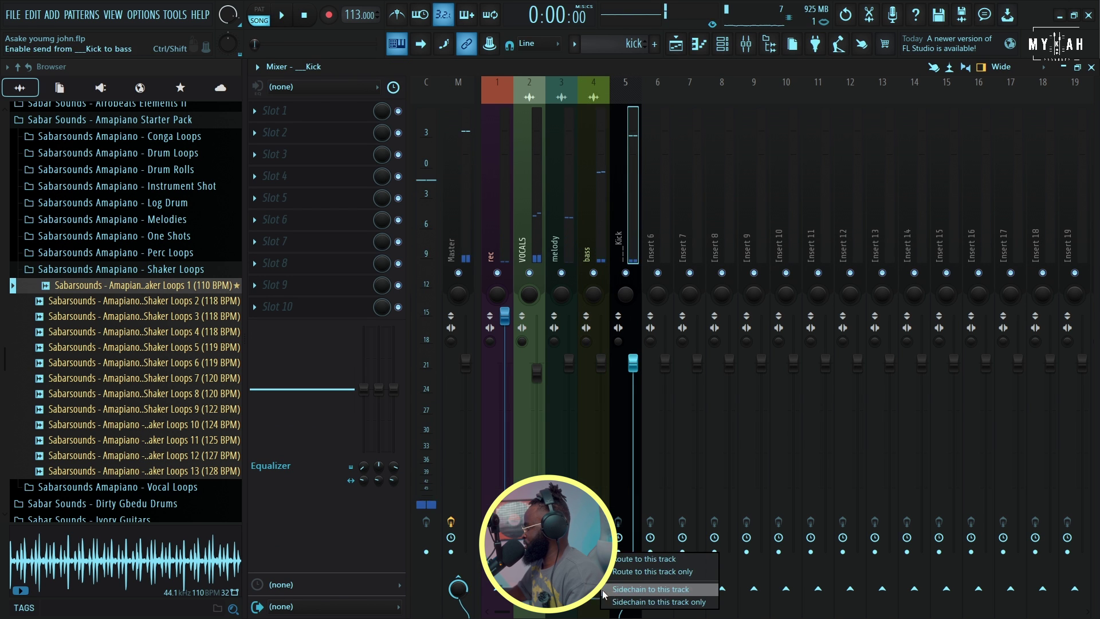
key(space)
click(609, 232)
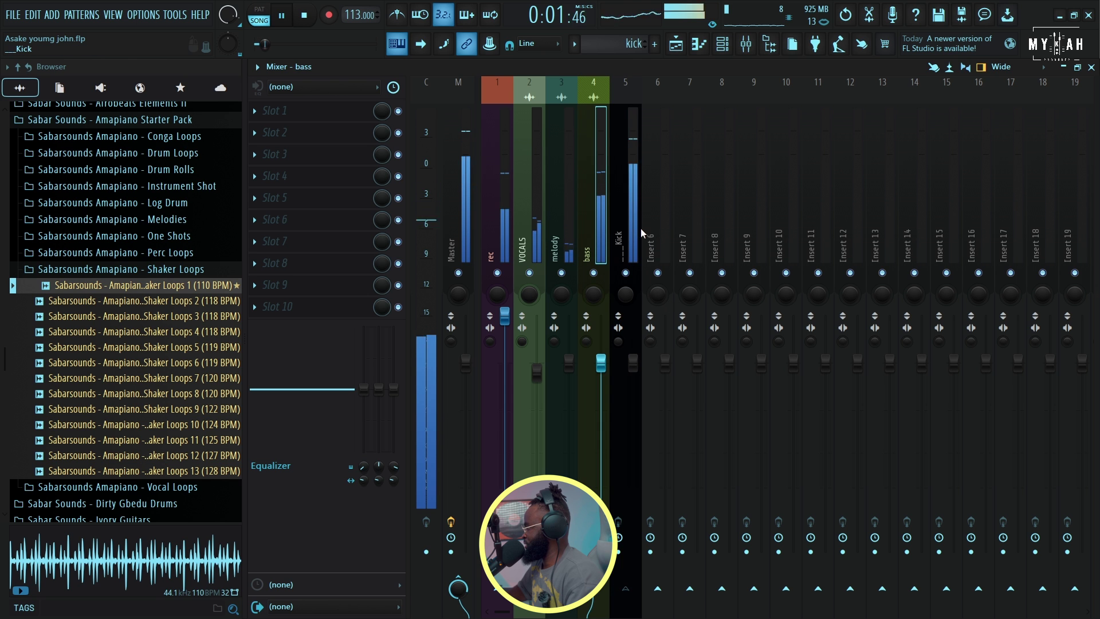
Load Fruity Limiter in the bass mixer track's first effect slot and set up its compressor with sidechain input 1
click(323, 112)
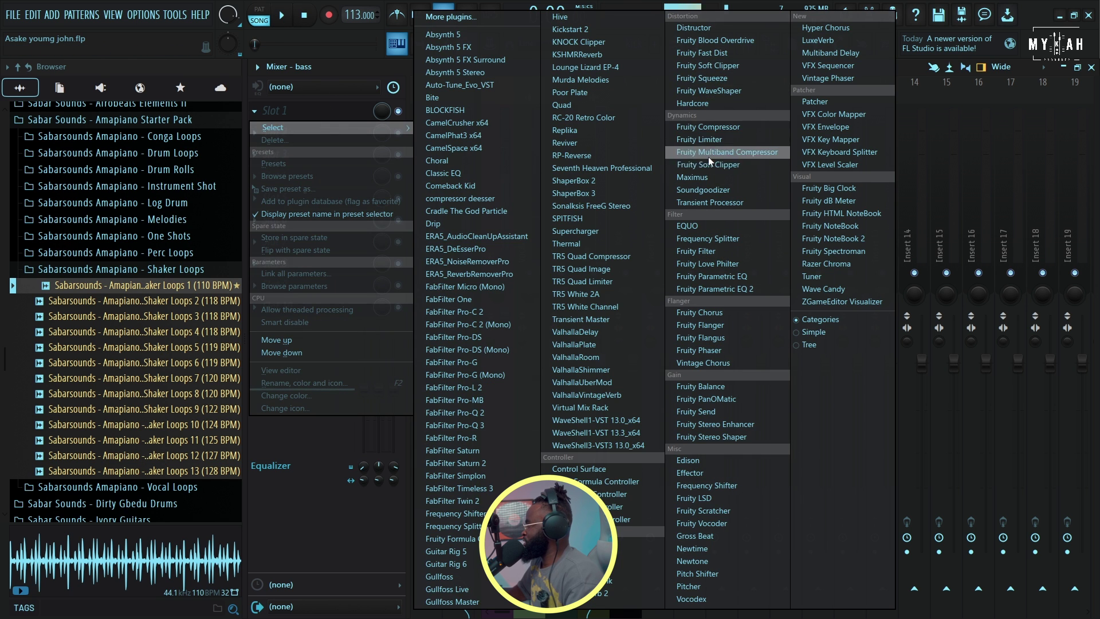
click(705, 140)
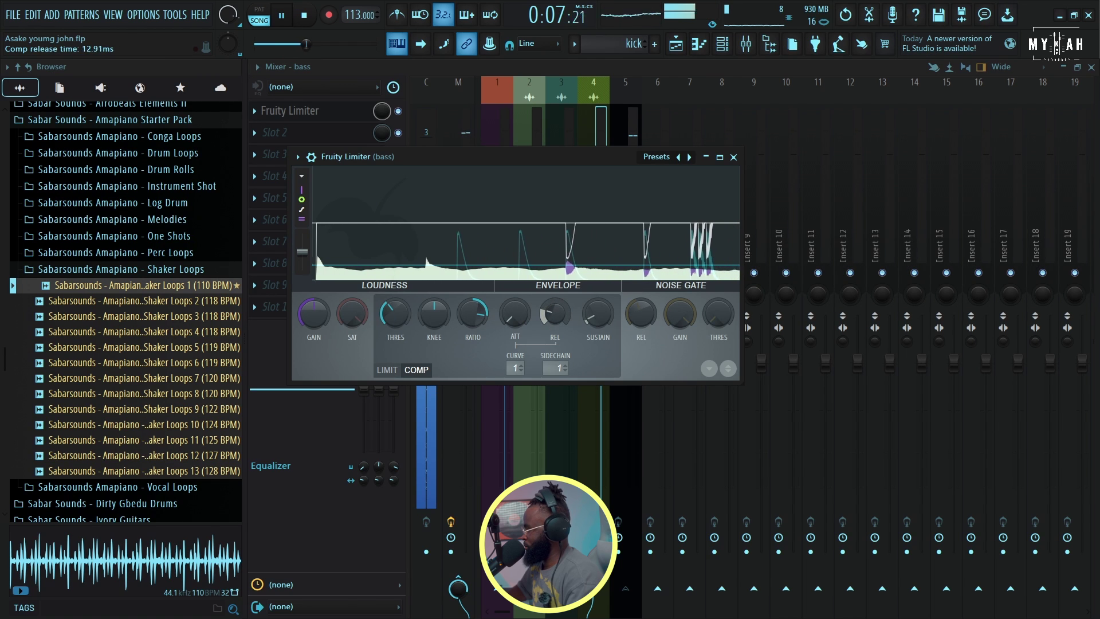
click(676, 46)
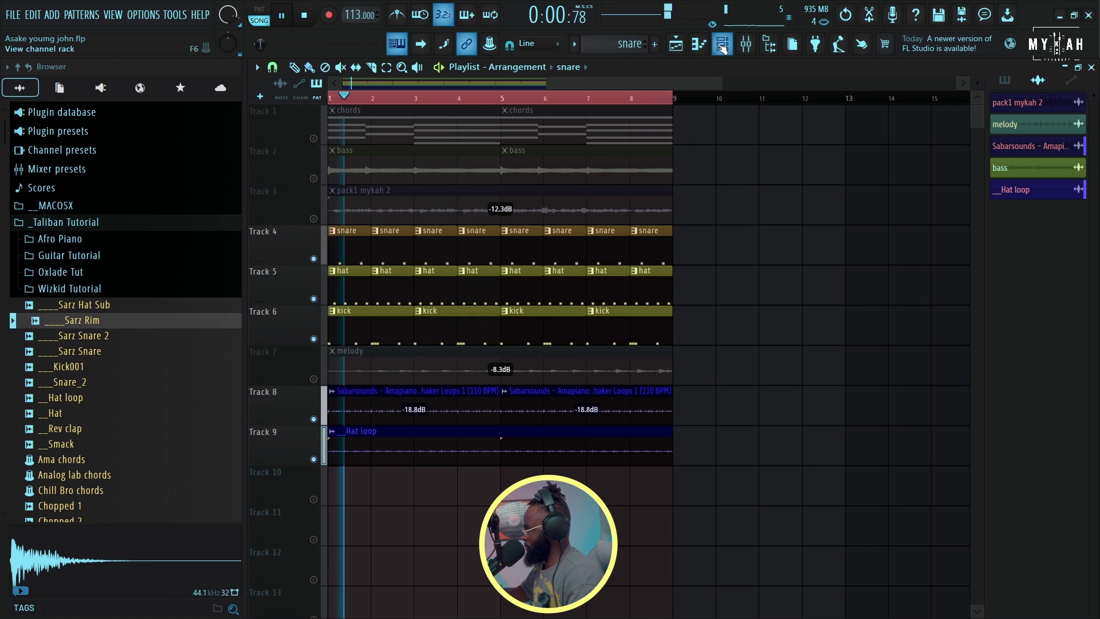
Audition the Sarz snare samples and add ____Sarz Snare as a new channel in the snare pattern, opening its piano roll
key(F6)
click(88, 338)
click(93, 351)
key(space)
key(space)
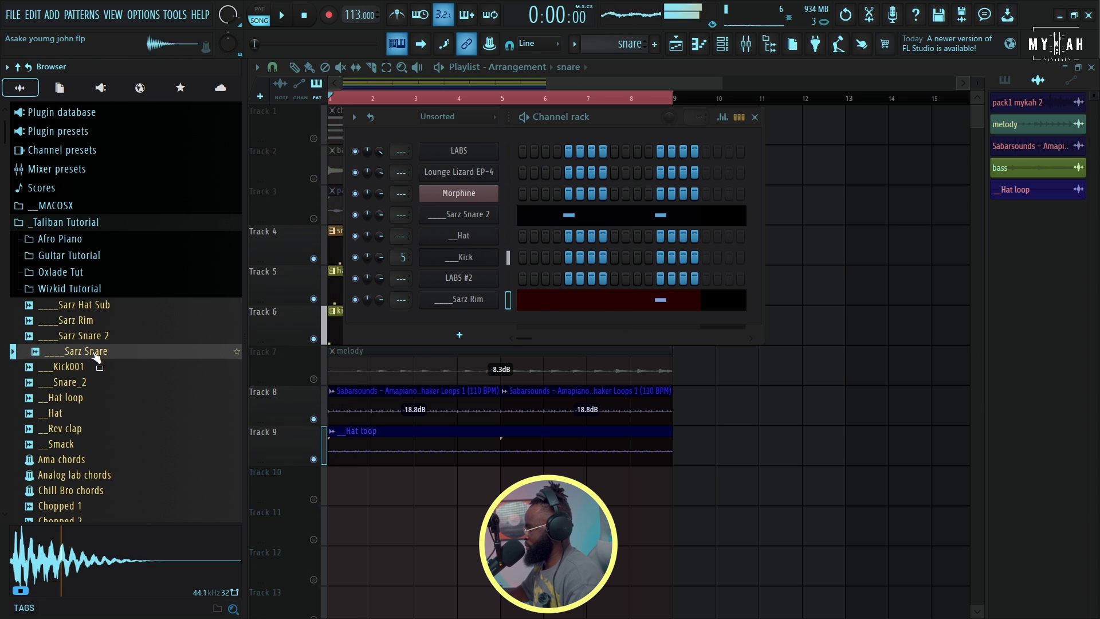
drag(444, 318, 457, 322)
key(space)
right_click(496, 315)
click(510, 323)
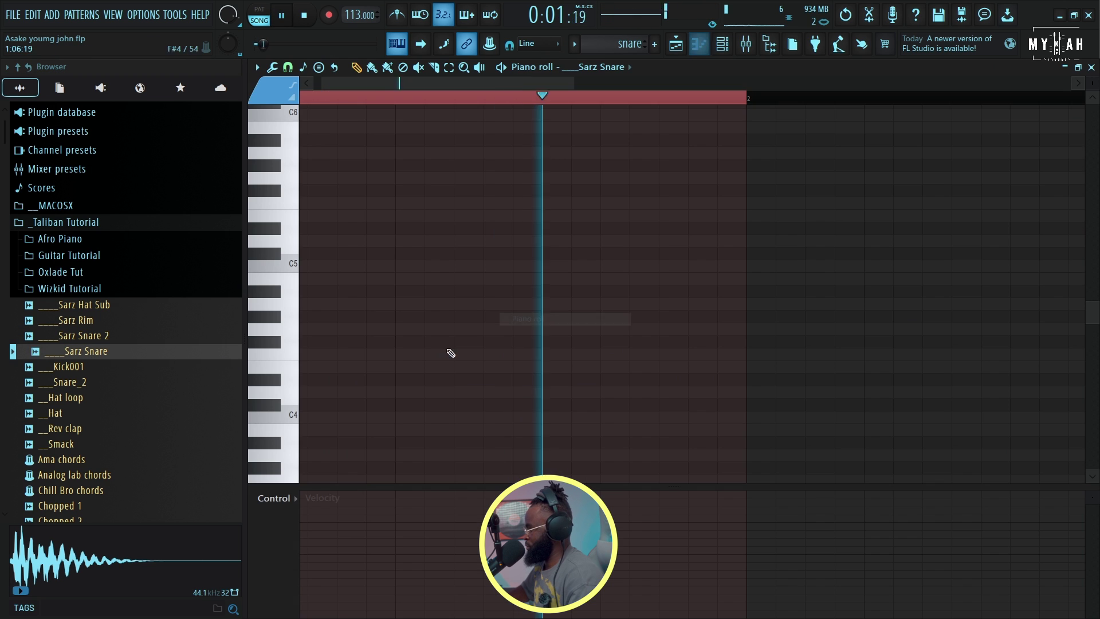
Place a single C5 note for ____Sarz Snare on step 8 of the bar and play it back with the beat
click(461, 266)
key(space)
right_click(469, 271)
click(490, 266)
key(space)
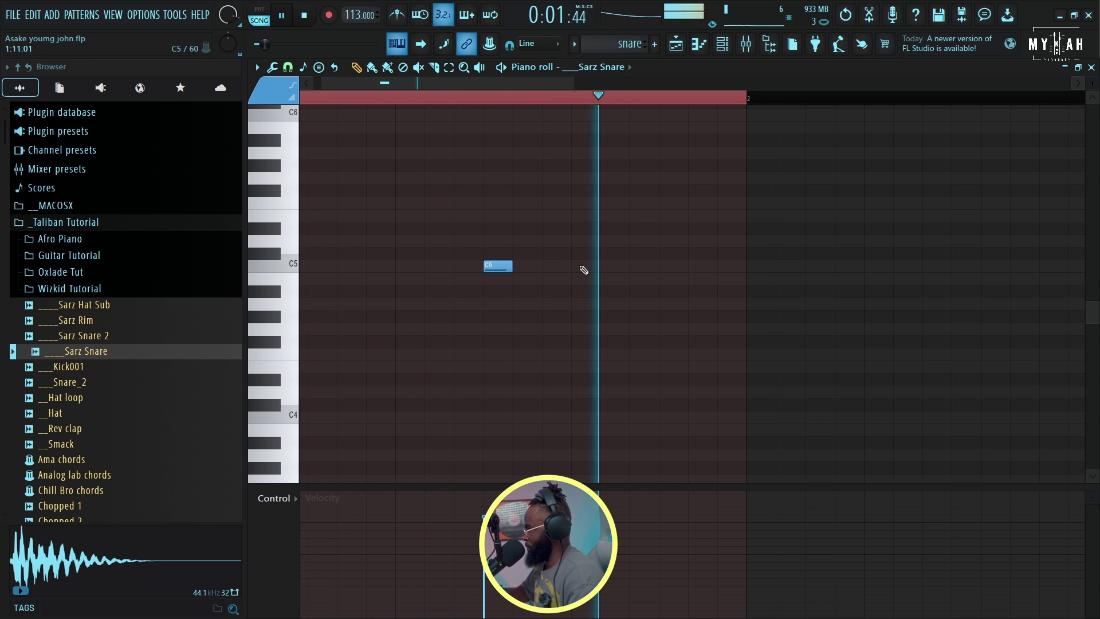
Add a fade-out to the ____Sarz Snare sample and set the channel rack's main swing to about 12%
click(722, 50)
click(491, 321)
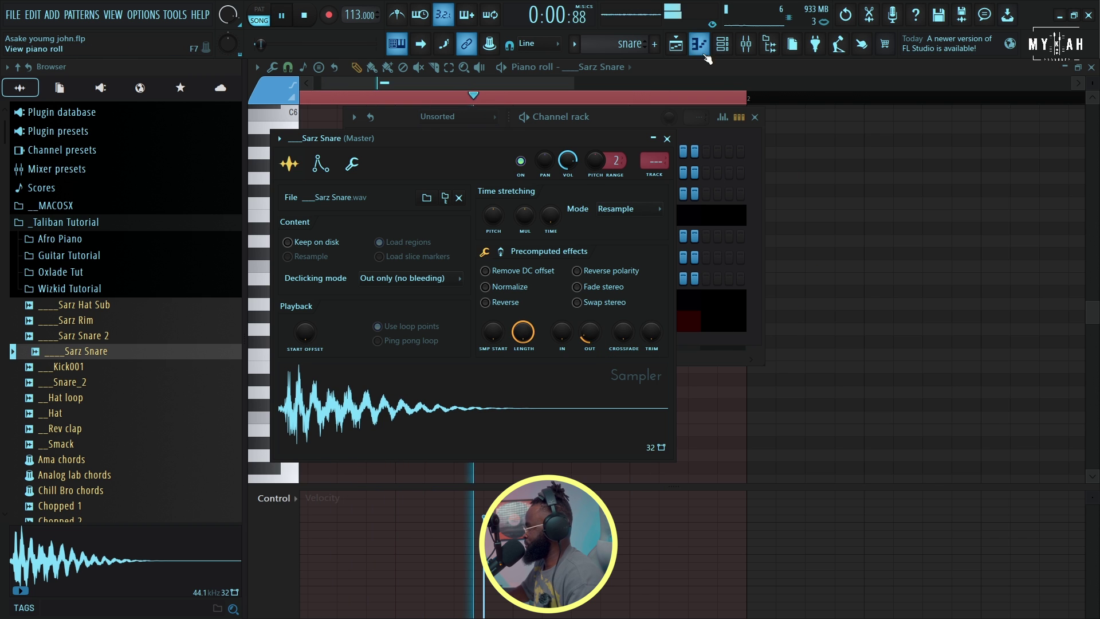
click(722, 44)
click(731, 137)
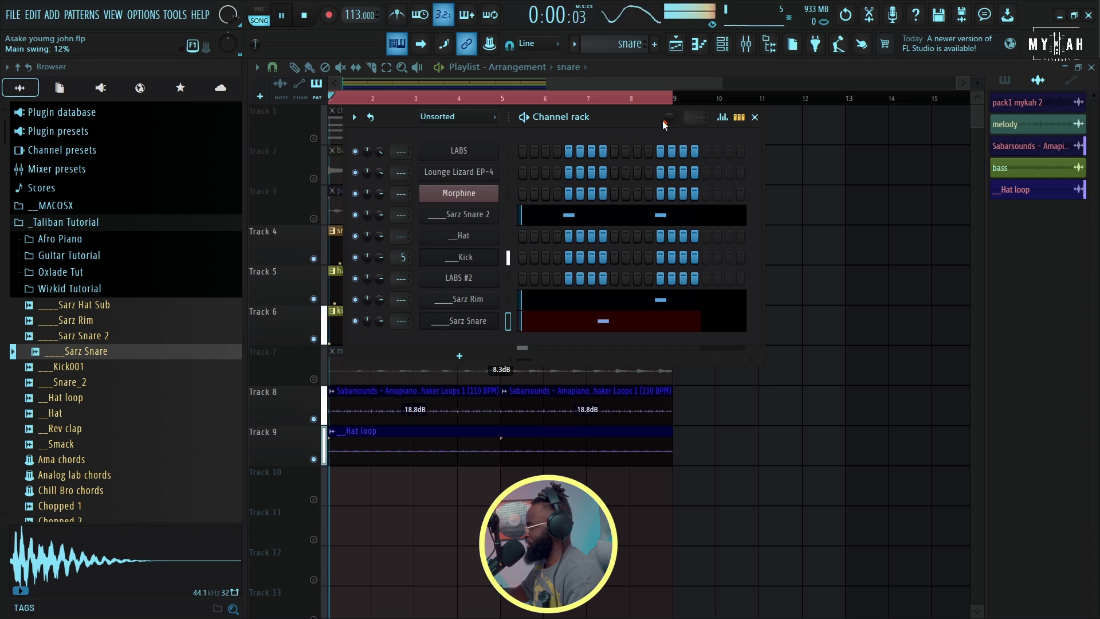
right_click(821, 235)
drag(724, 83, 572, 84)
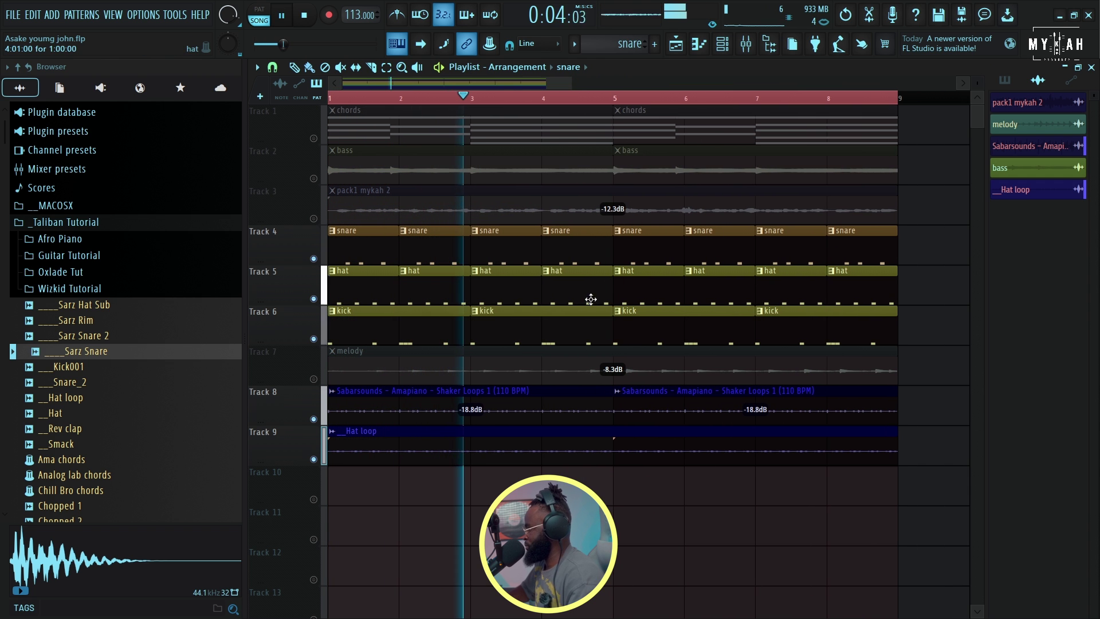
Add the __Hat loop sample to playlist track 10 from bar 1 and set the clip's volume to -5.5 dB
click(724, 49)
key(space)
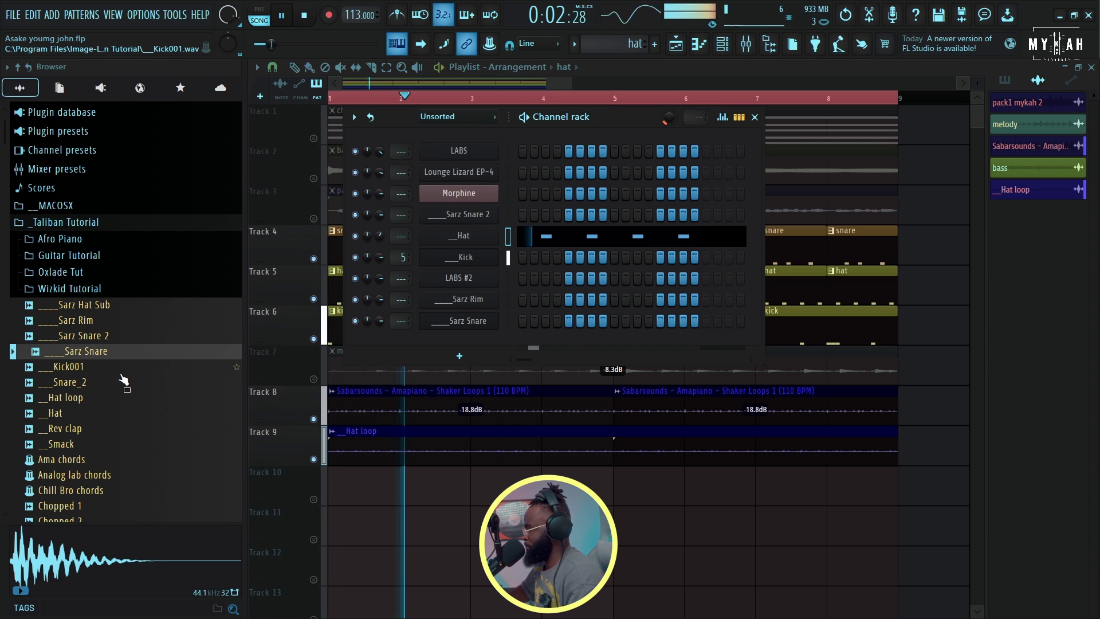
key(space)
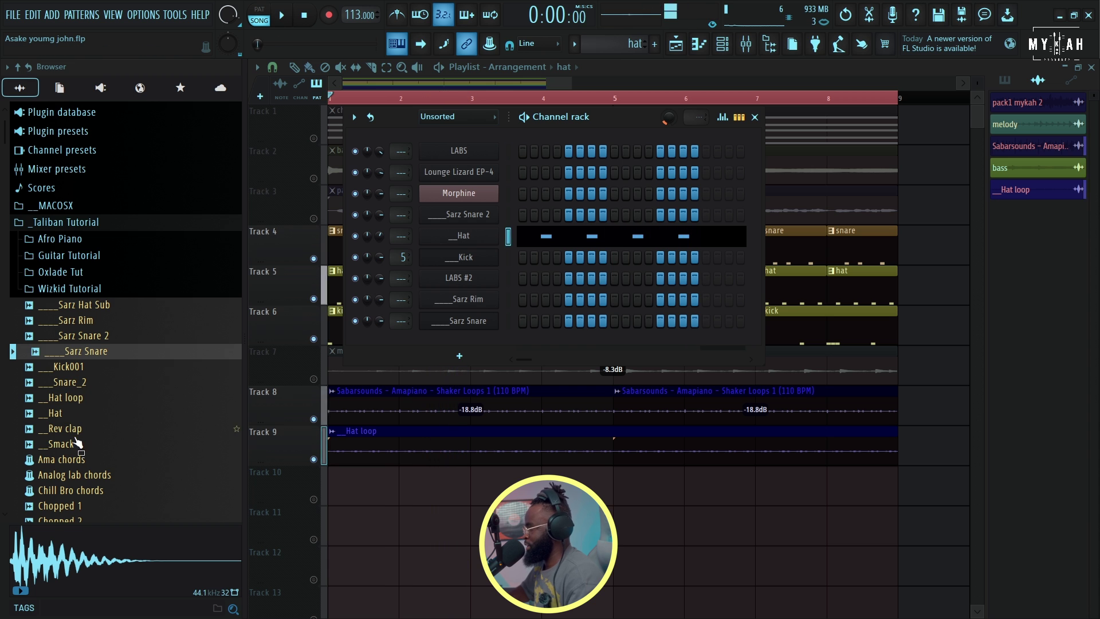
drag(69, 397, 340, 486)
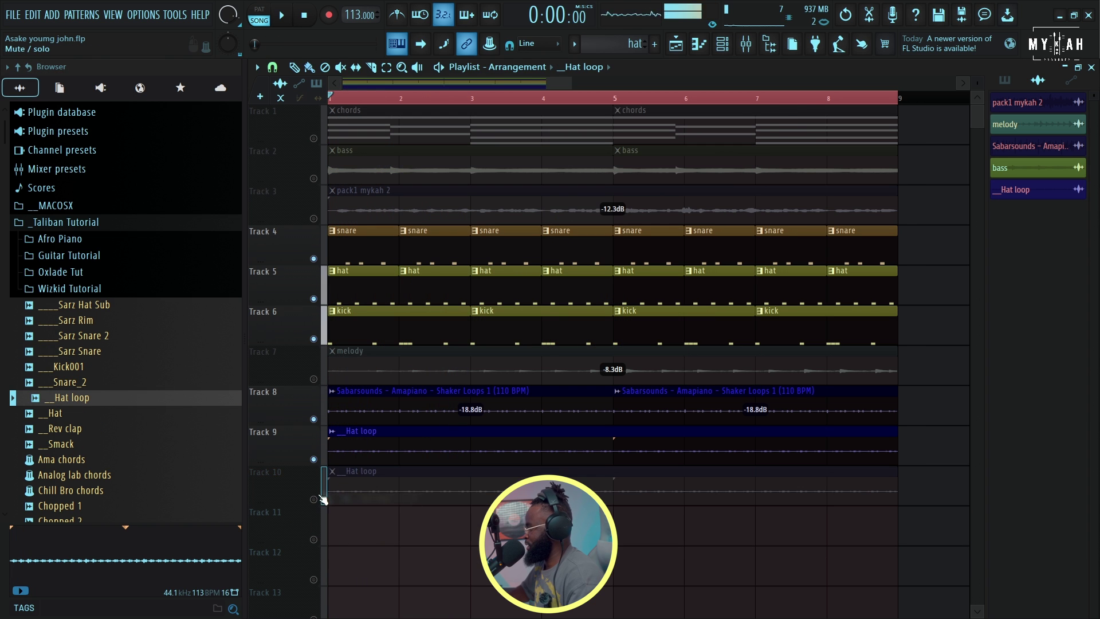
drag(613, 478, 612, 524)
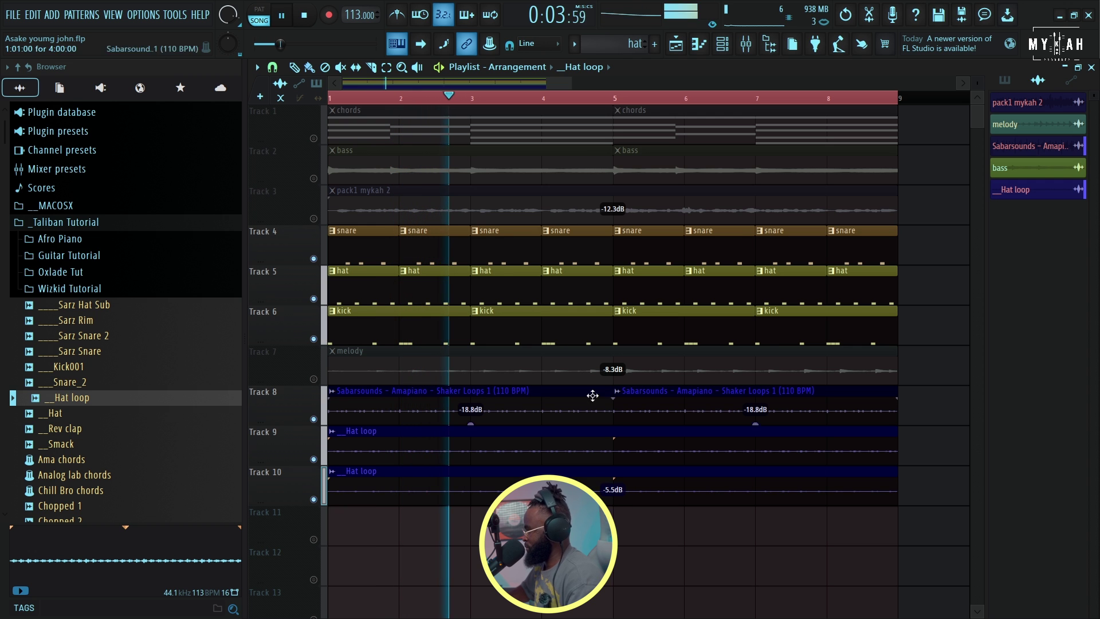
scroll(588, 107, down, 3)
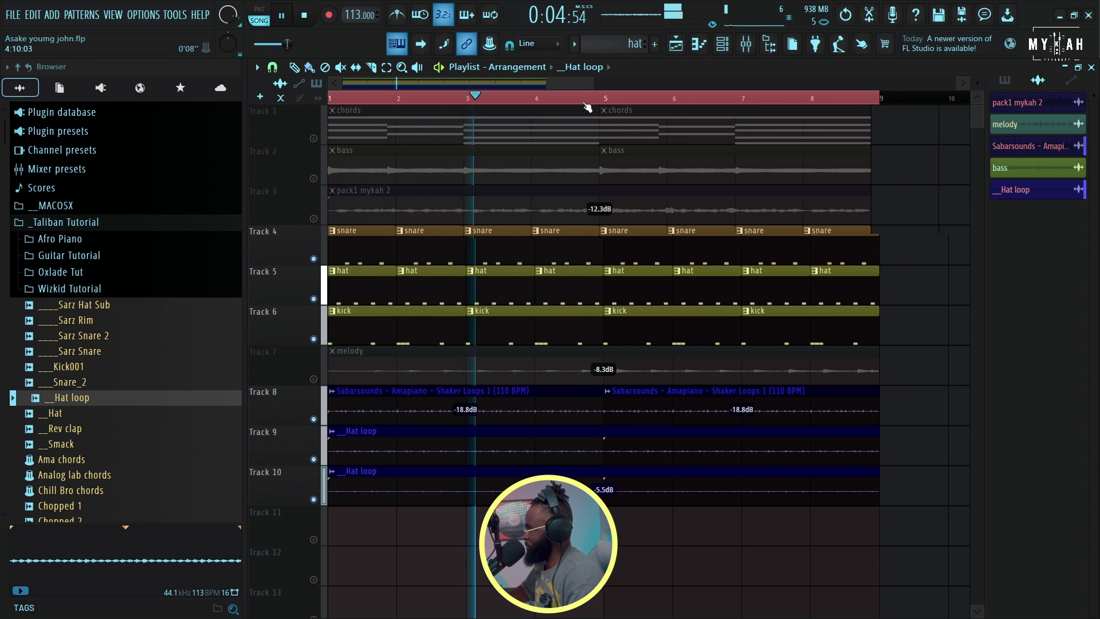
Find the conga samples in the browser and add Tyler Conga 2 as a channel in a new pattern named conga
click(722, 45)
scroll(87, 346, down, 5)
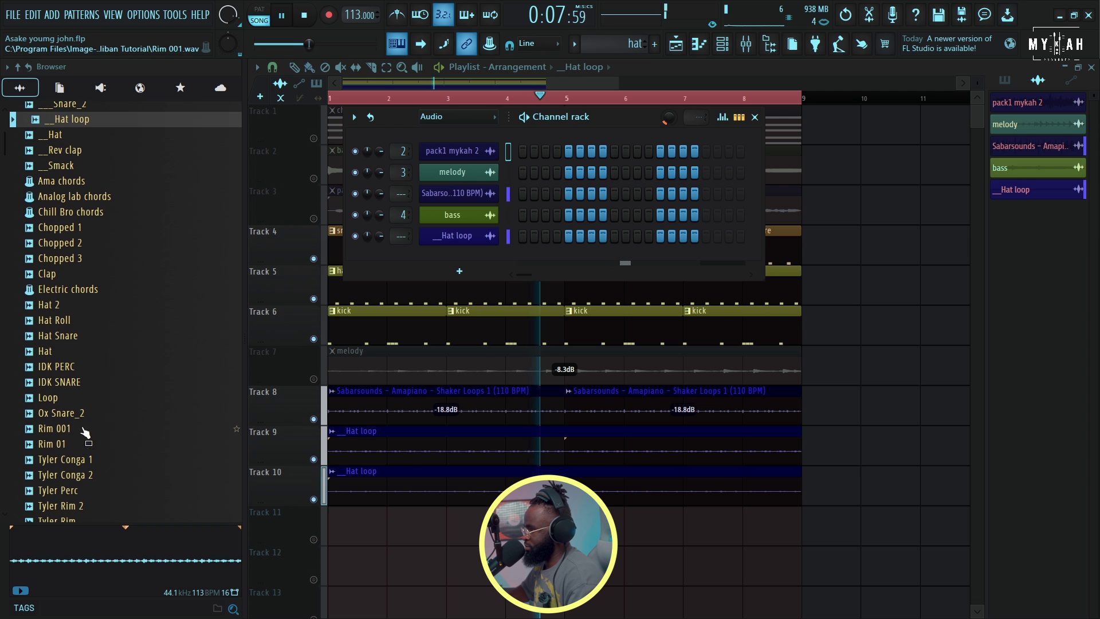
click(68, 382)
click(65, 413)
click(65, 430)
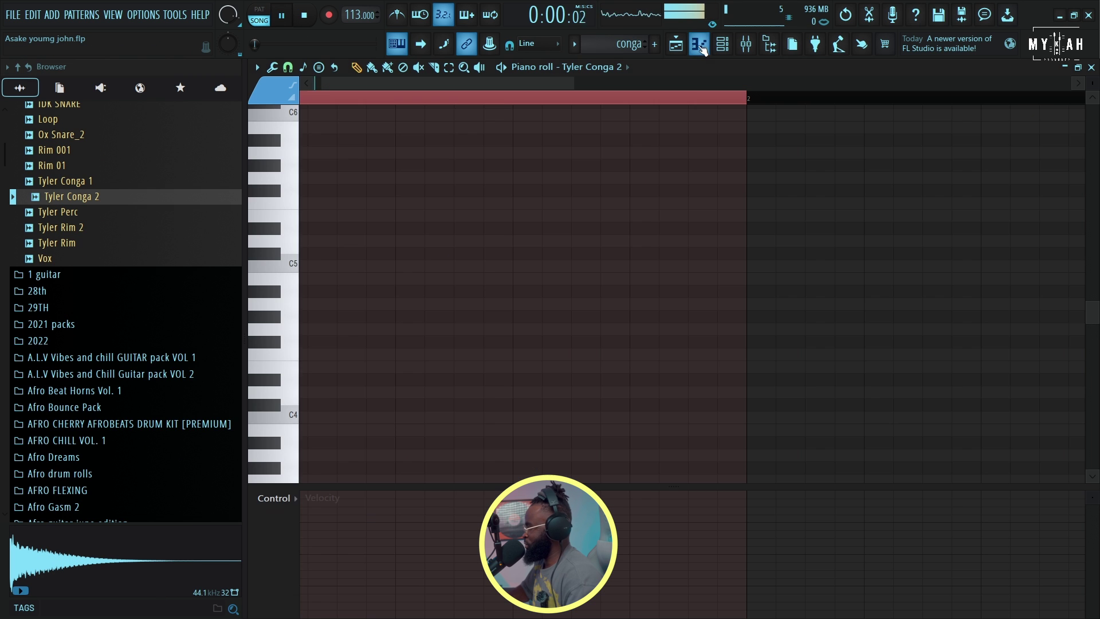
Place one C5 note for Tyler Conga 2 on step 11 of the bar and audition Tyler Conga 1 alongside it
click(552, 407)
right_click(552, 408)
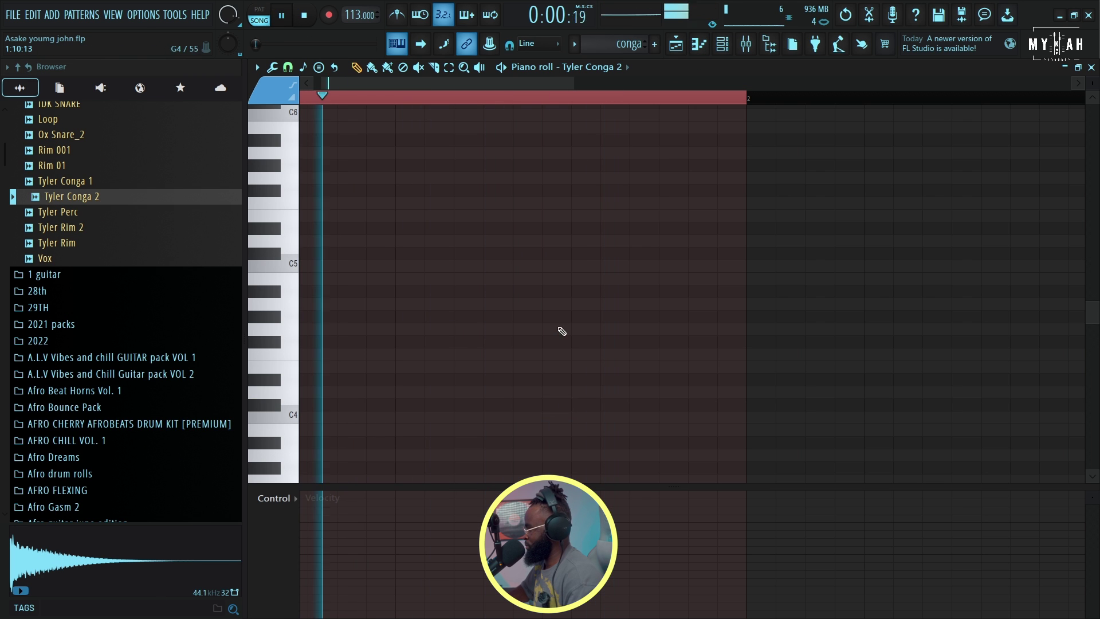
click(574, 268)
right_click(579, 268)
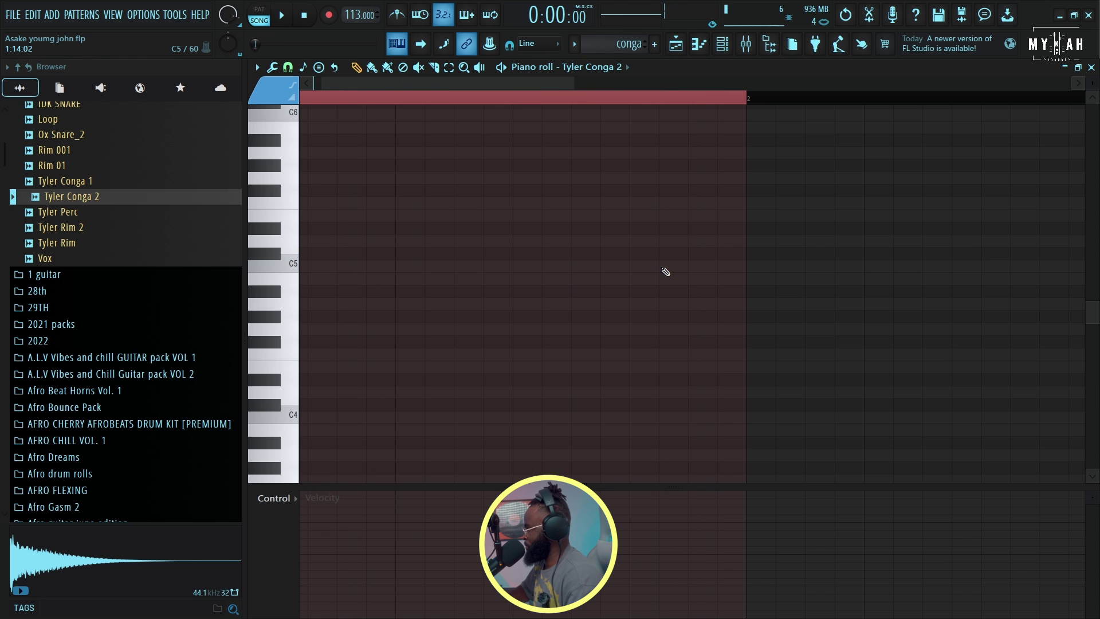
click(607, 267)
drag(607, 267, 576, 265)
click(721, 45)
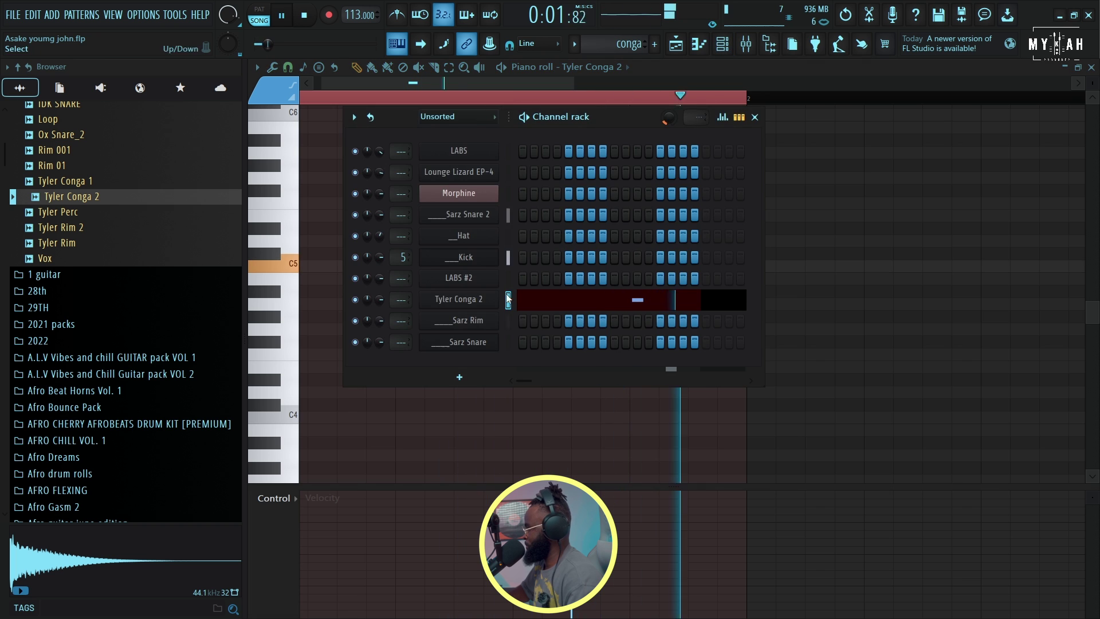
click(483, 296)
key(space)
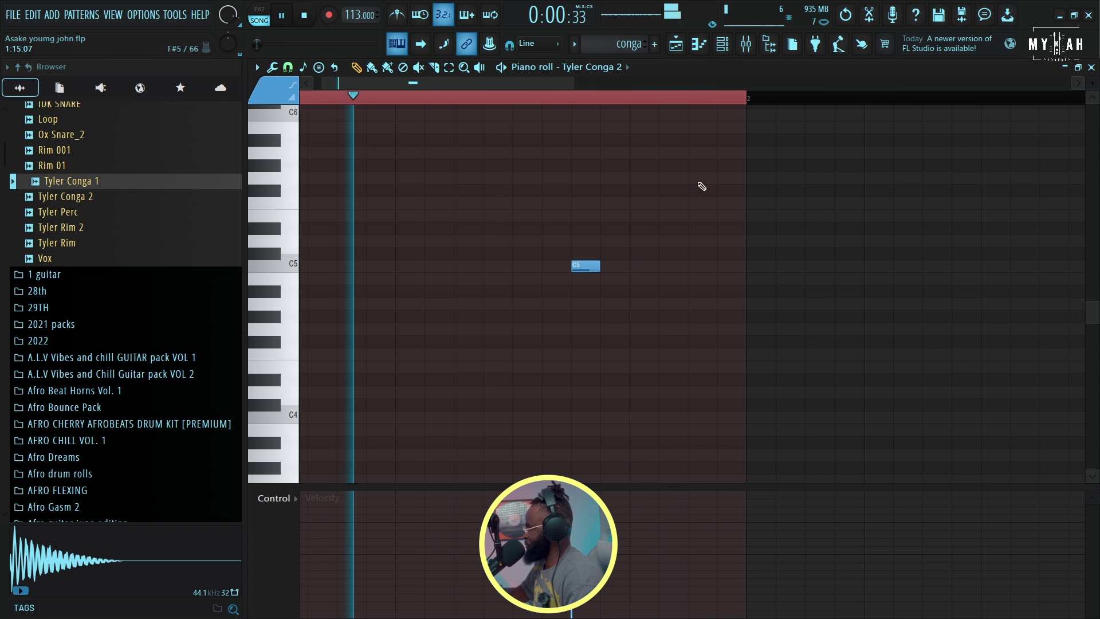
Fill playlist track 11 with conga pattern clips from bar 1 through bar 8
key(F5)
click(393, 541)
drag(393, 541, 745, 530)
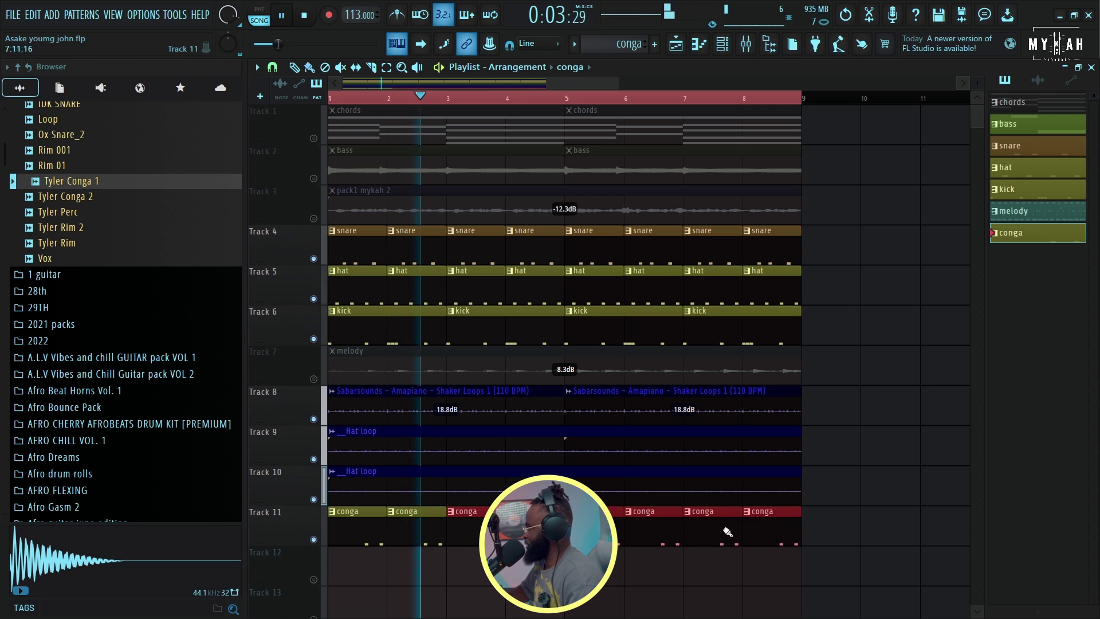
Add a fade-out to the Tyler Conga 1 sample in its sampler and play back the drums
click(722, 43)
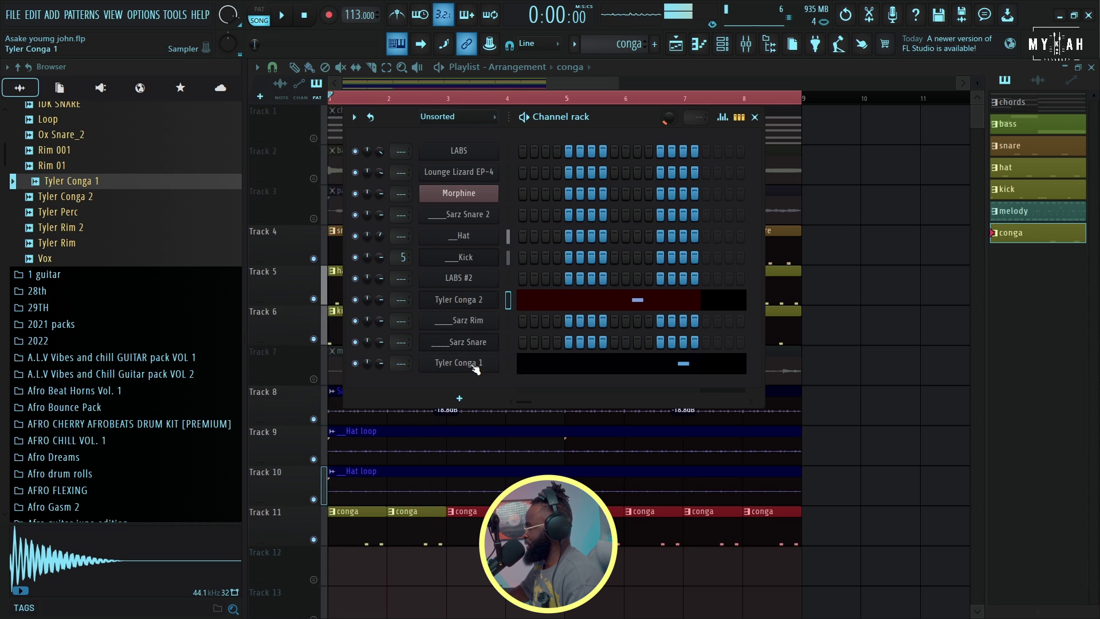
click(474, 366)
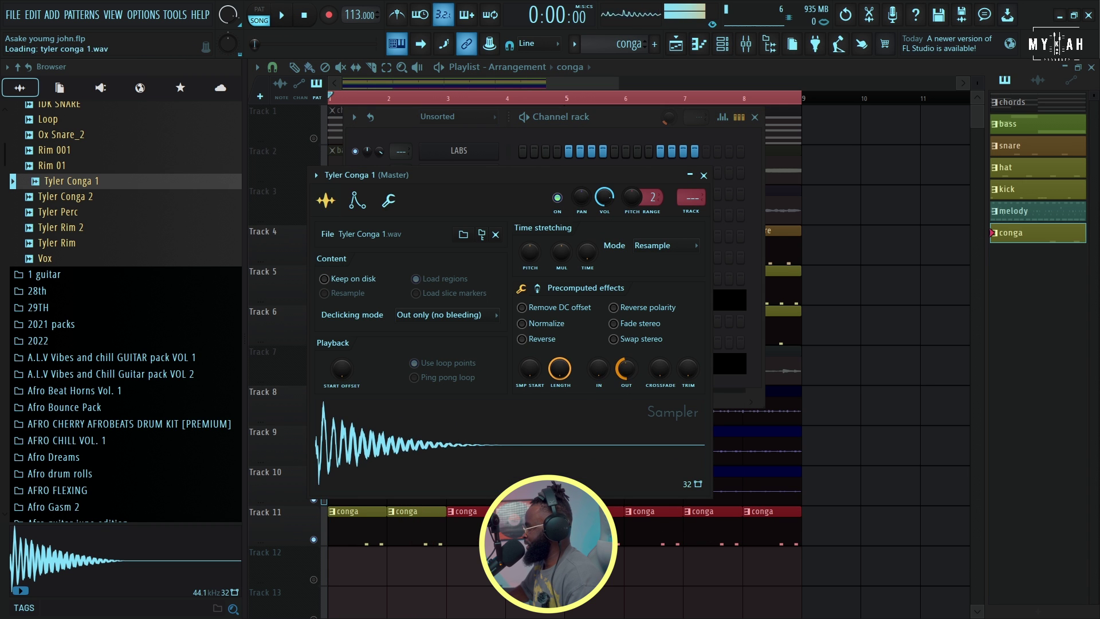
click(877, 339)
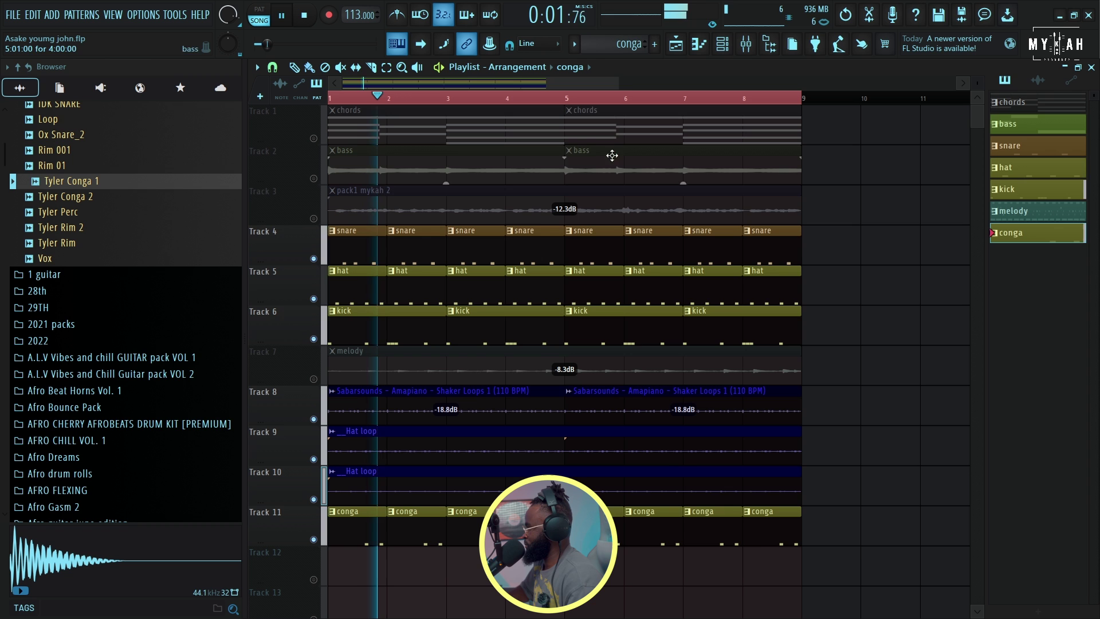
drag(619, 85, 563, 100)
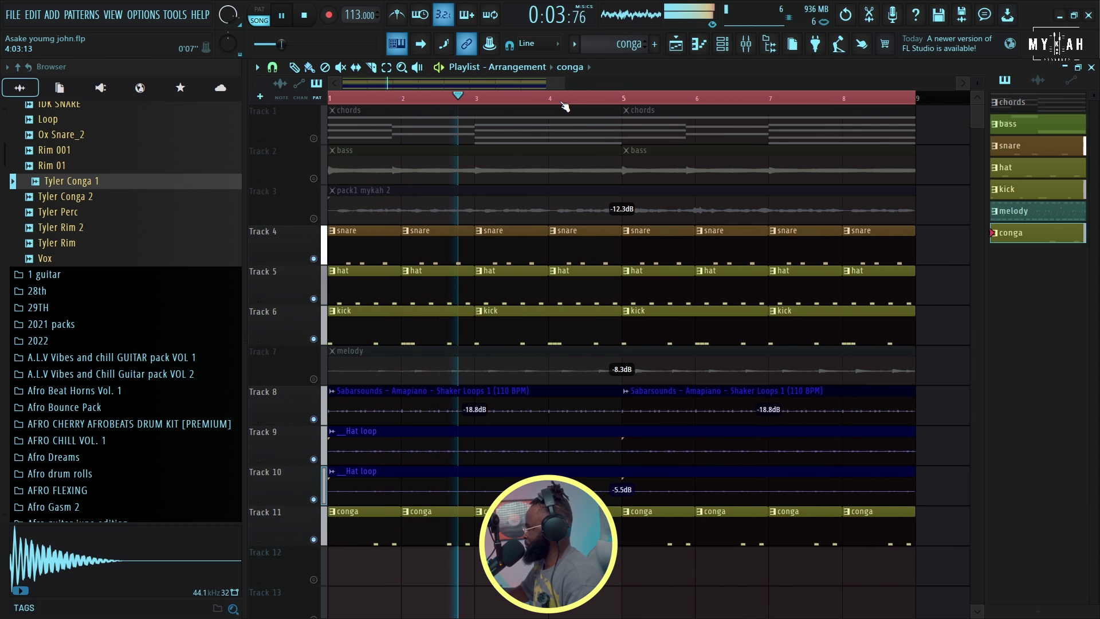
scroll(565, 103, down, 2)
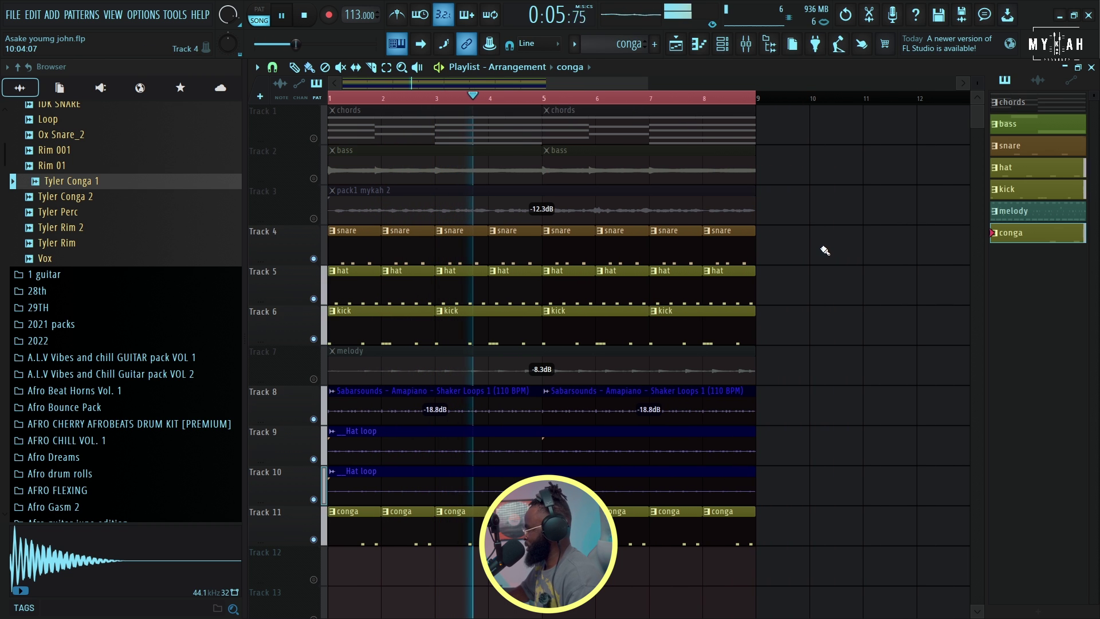
Unmute the chords track and add the pack1 mykah 3 audio clip to track 12 at -12.7 dB
click(314, 138)
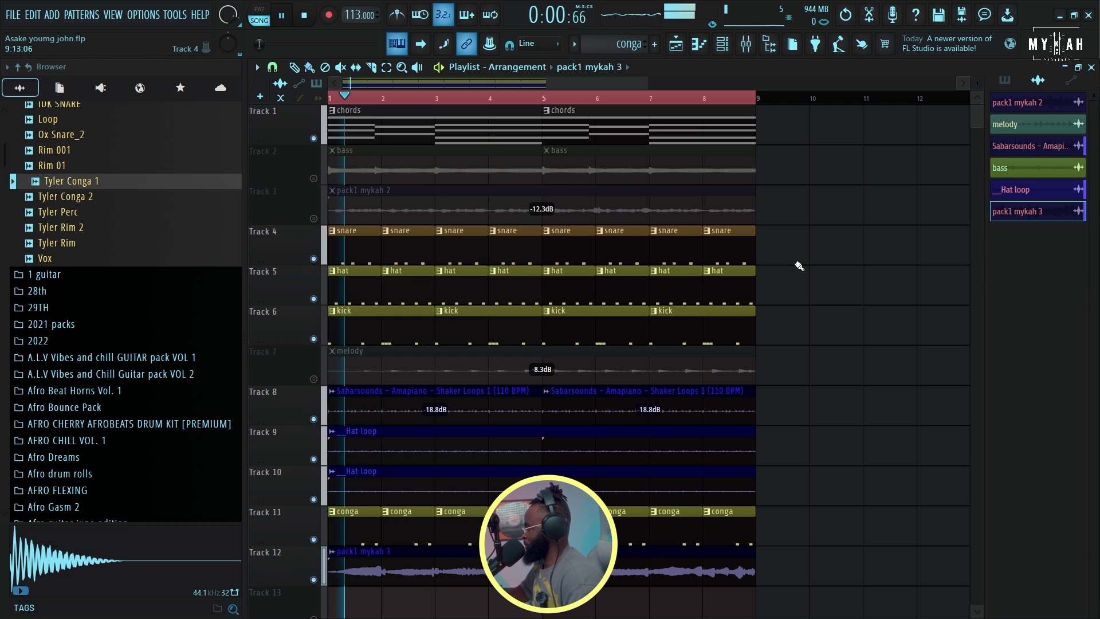
click(745, 50)
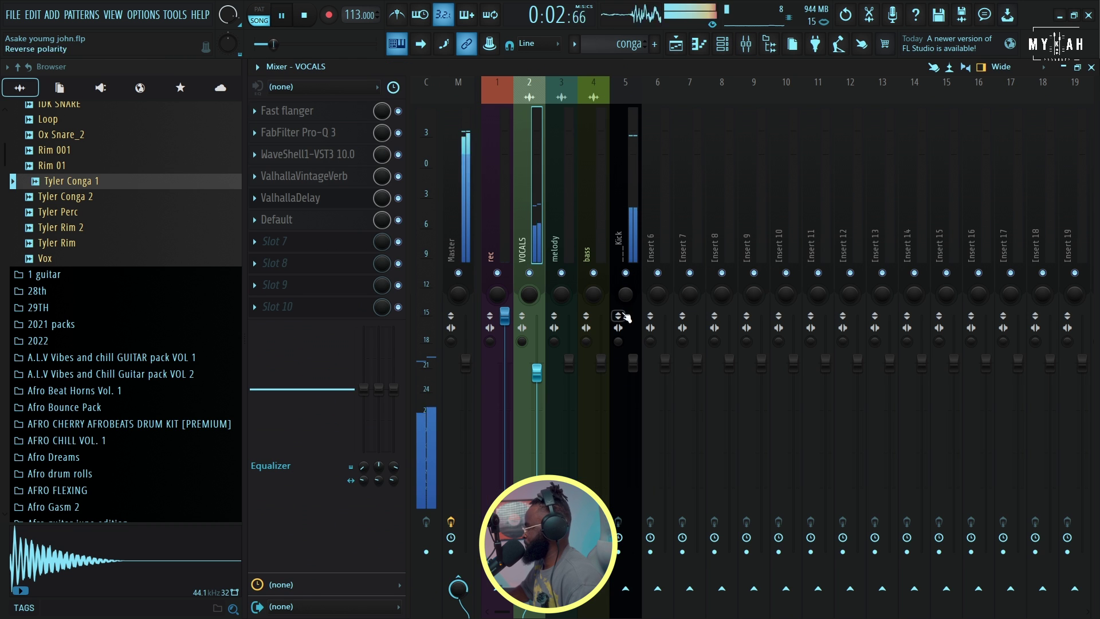
click(676, 49)
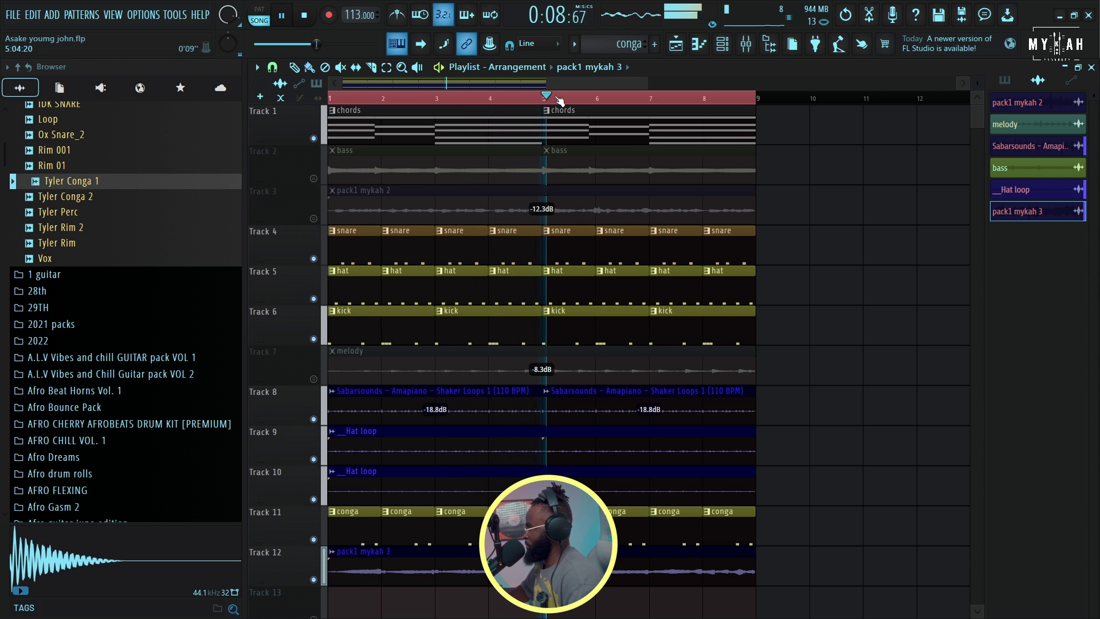
scroll(559, 101, down, 4)
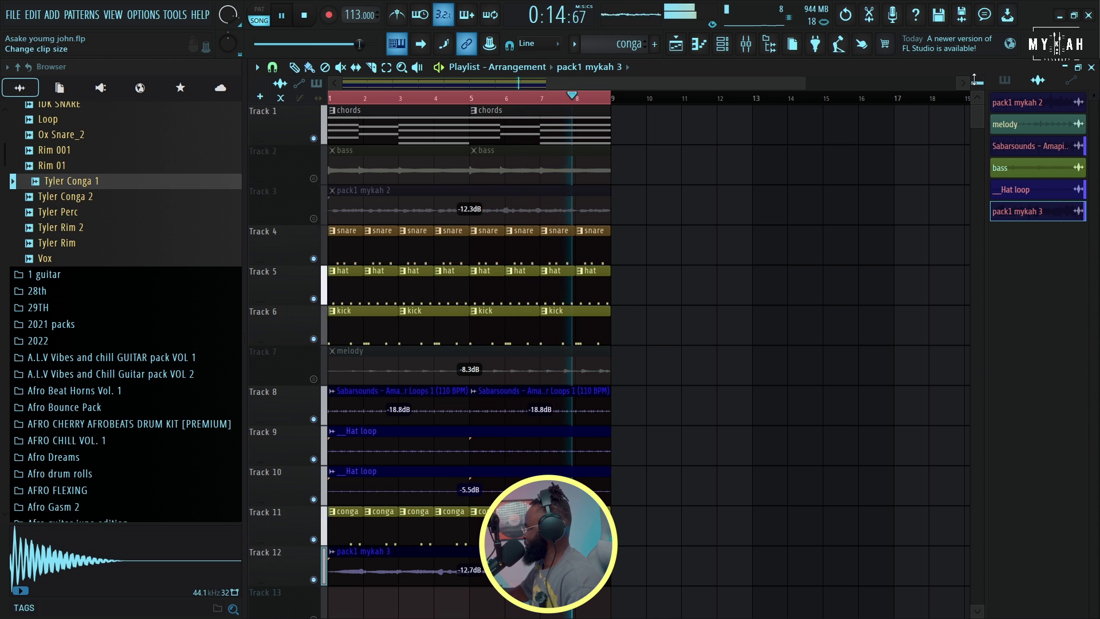
Place two chords clips on track 1 in the verse section, at bars 9 and 13
scroll(974, 80, down, 3)
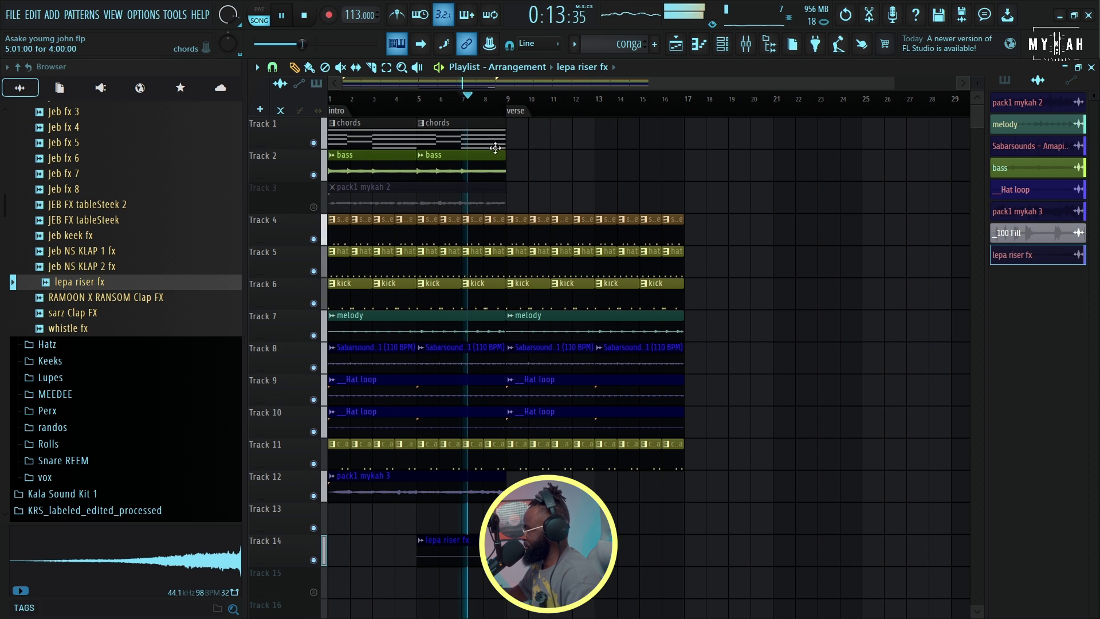
click(539, 141)
click(601, 140)
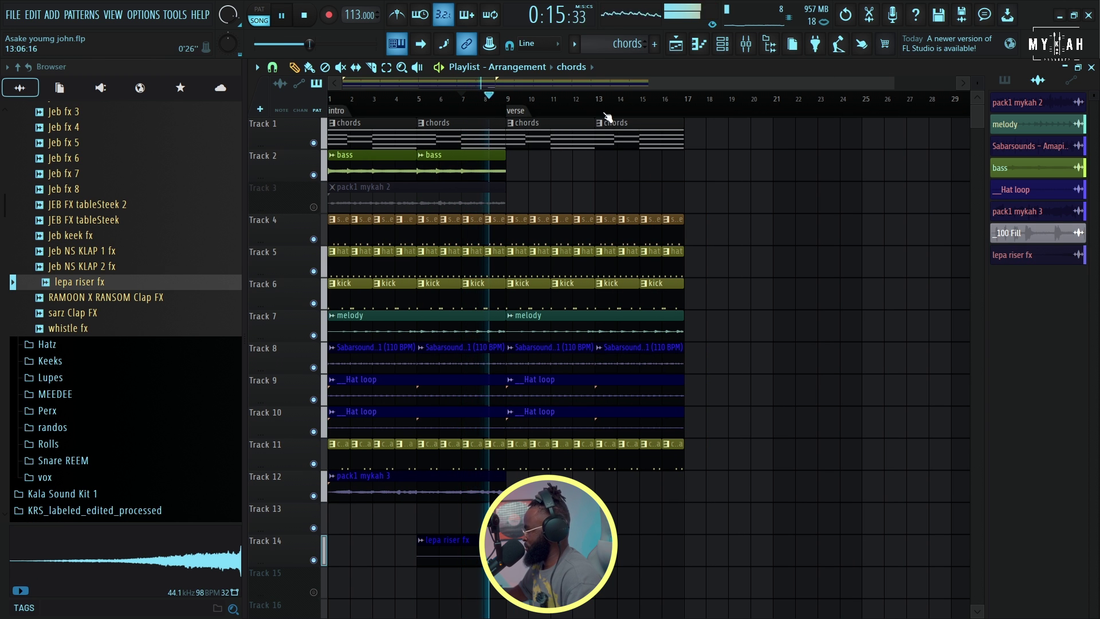
scroll(610, 110, down, 1)
Place two bass clips on track 2 at bars 9 and 13 and delete the verse's melody clip
click(499, 178)
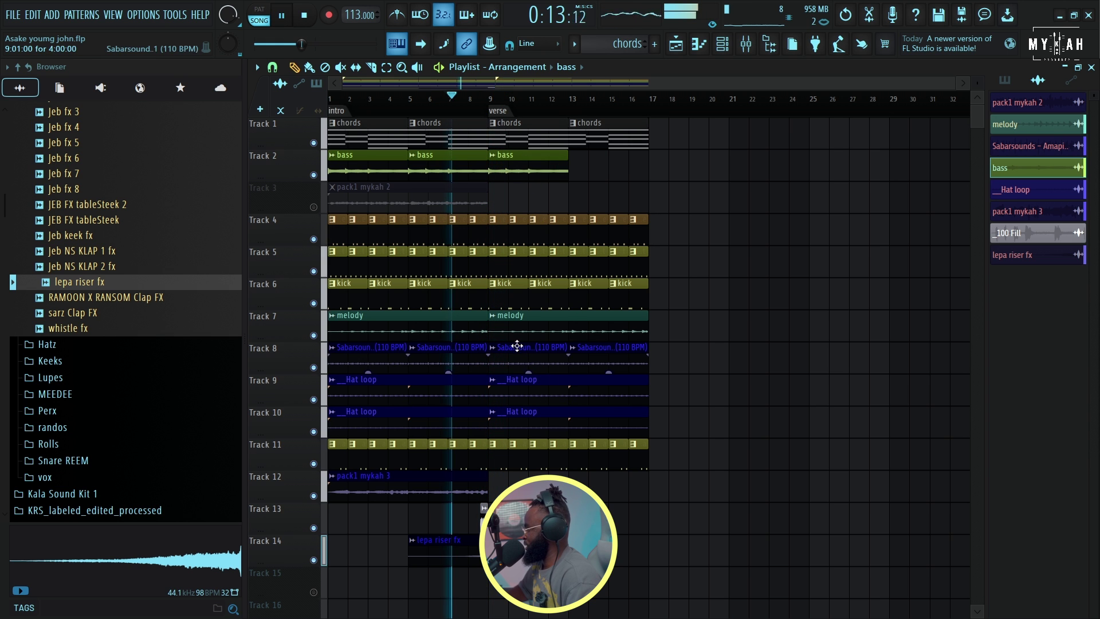
right_click(515, 323)
click(574, 172)
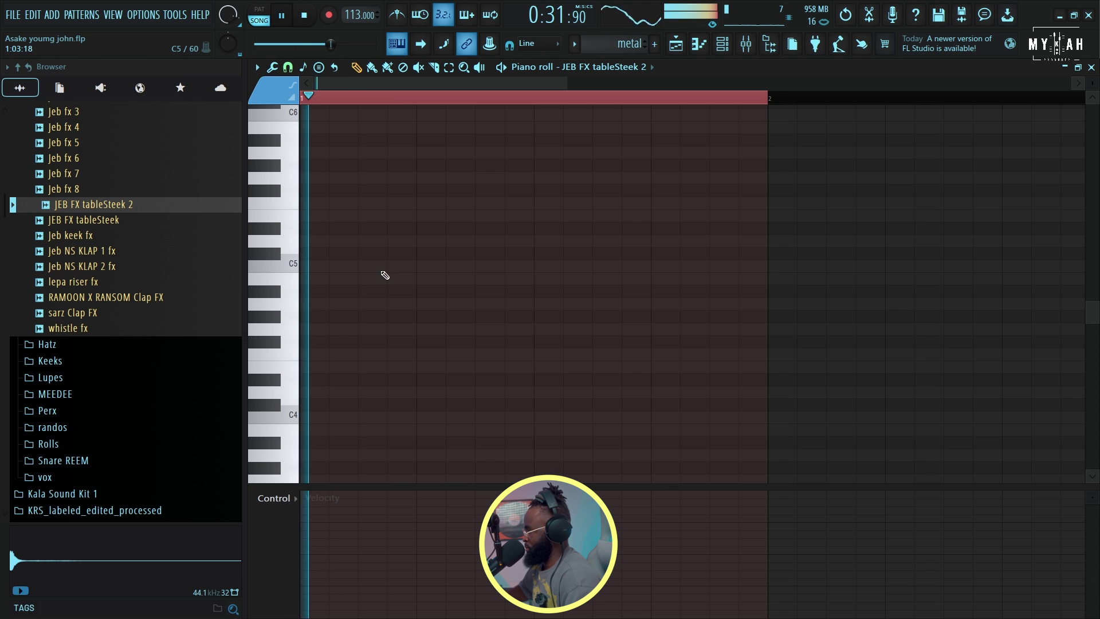
Place three C5 notes for JEB FX tableSteek 2 in the metal pattern, on steps 6, 9 and 14
click(389, 267)
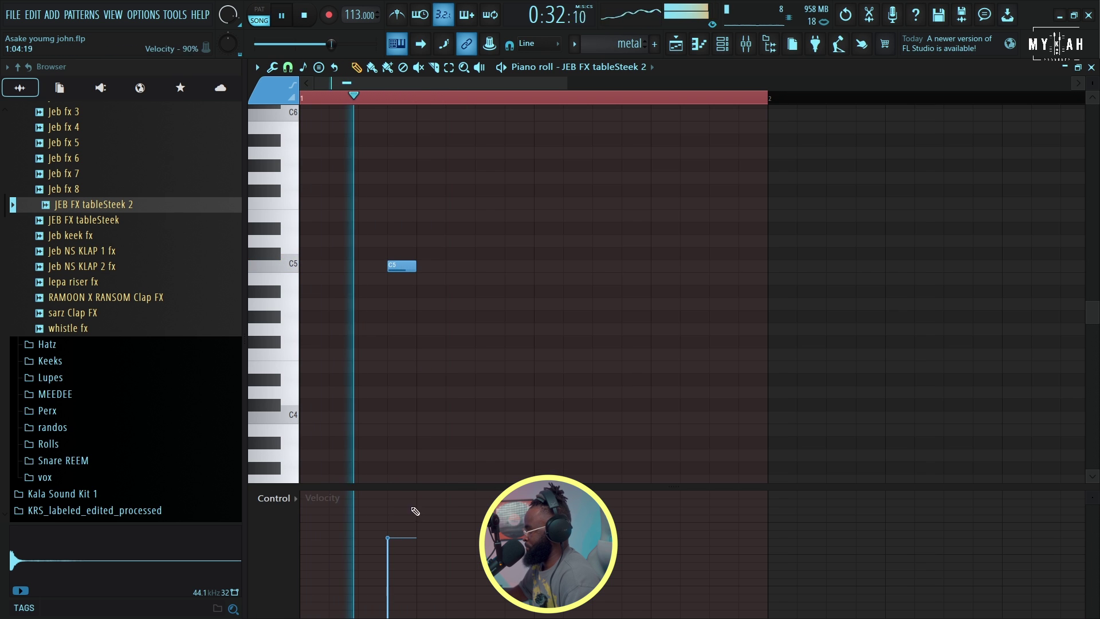
right_click(408, 268)
key(space)
key(space)
click(453, 267)
click(536, 266)
click(685, 267)
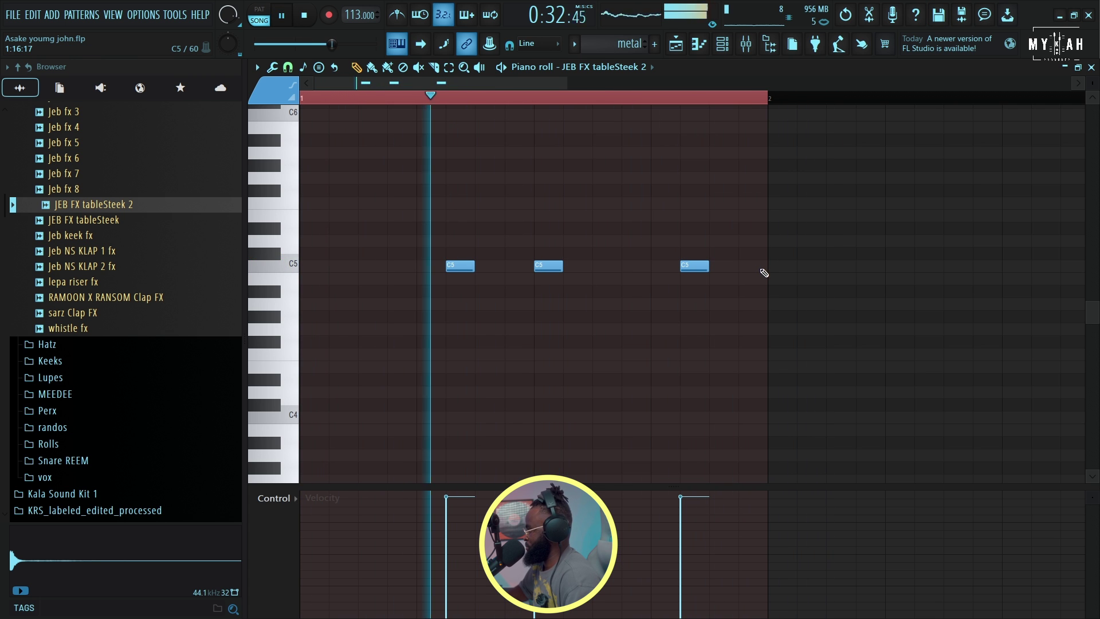
Add a C5 note on step 1 of the metal pattern and return to the playlist
key(space)
key(space)
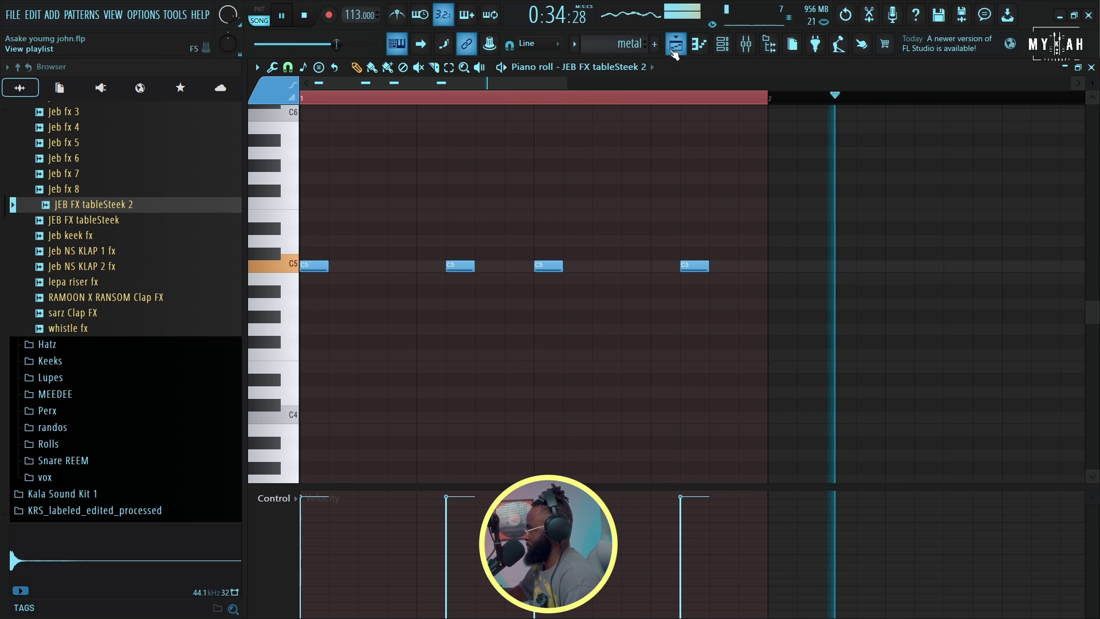
click(675, 47)
key(space)
Place the sarz Clap FX sample on track 12 at bar 17
scroll(574, 112, up, 5)
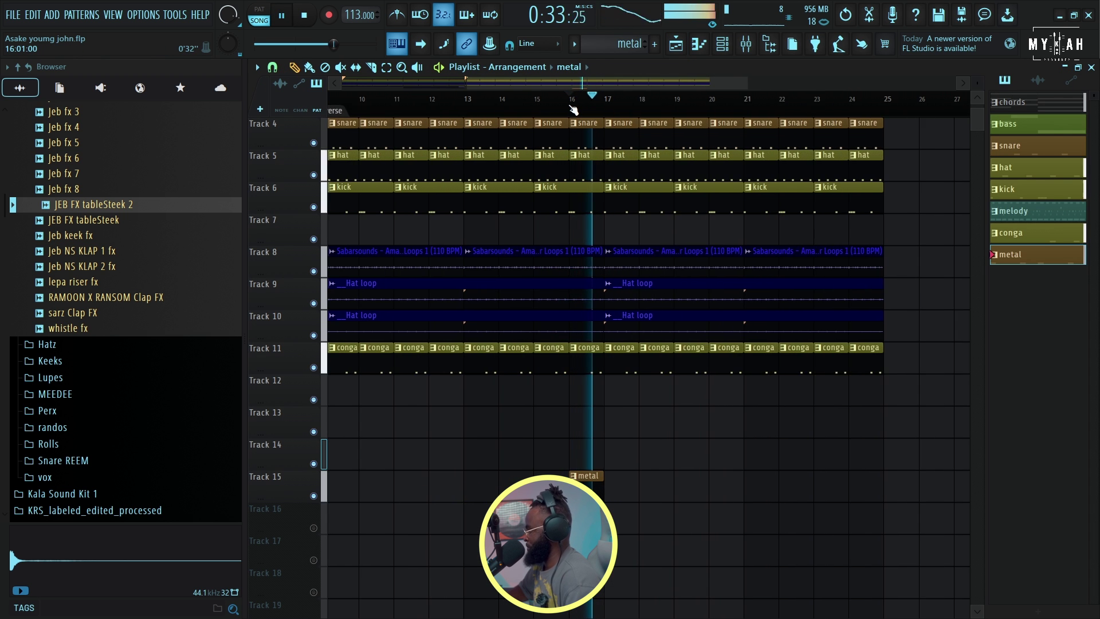
scroll(469, 101, left, 2)
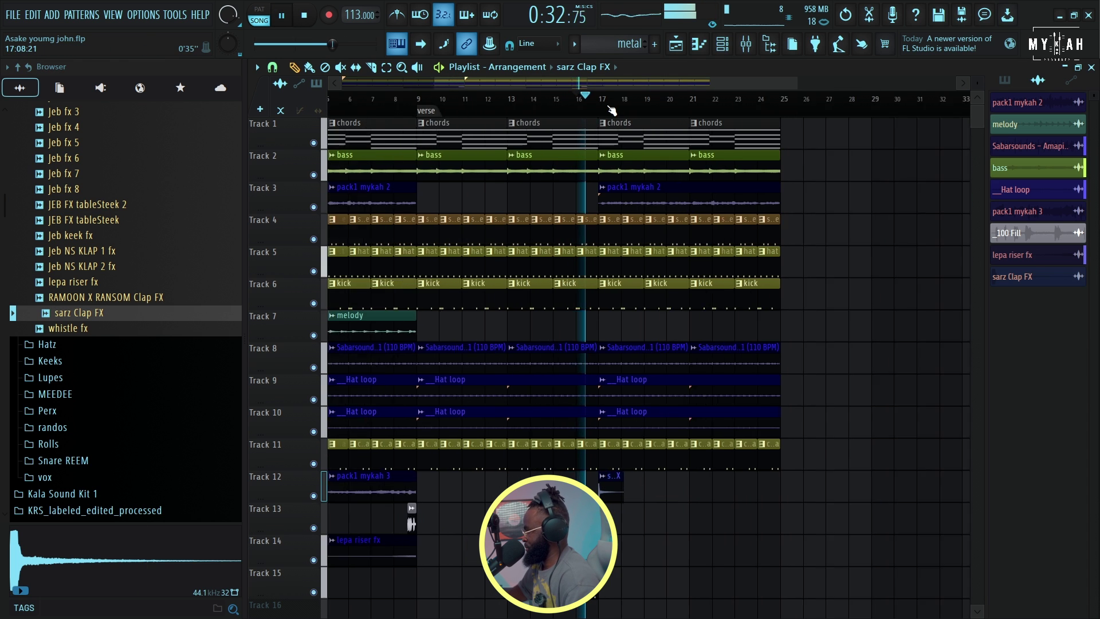
scroll(612, 109, up, 5)
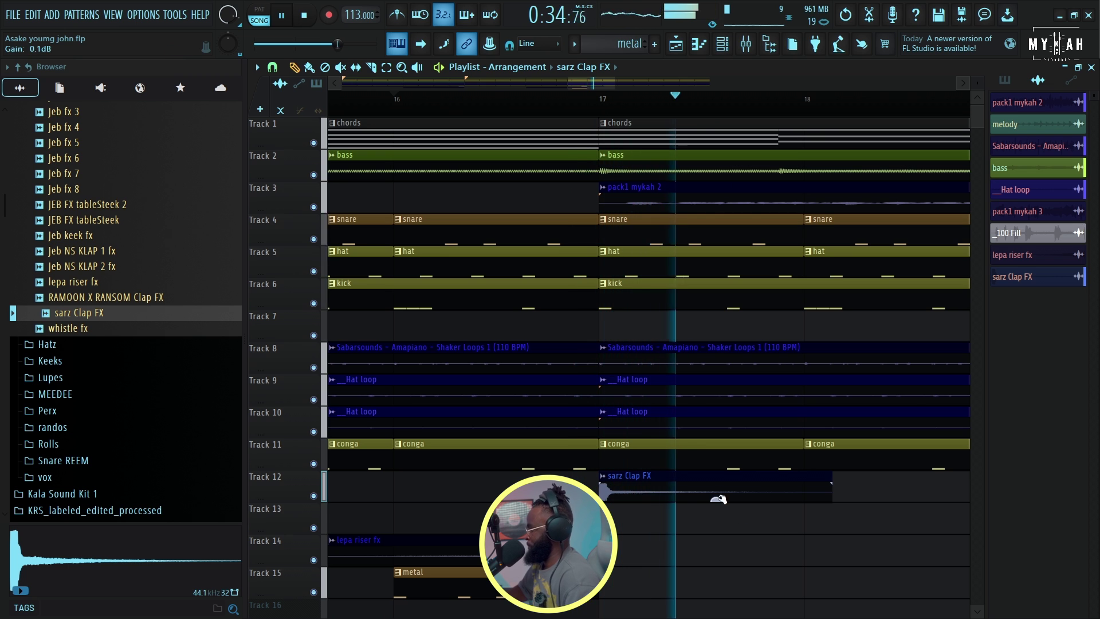
Increase the fade-out of the sarz Clap FX sample and lower its clip gain in the playlist
key(space)
double_click(725, 487)
drag(590, 332, 589, 304)
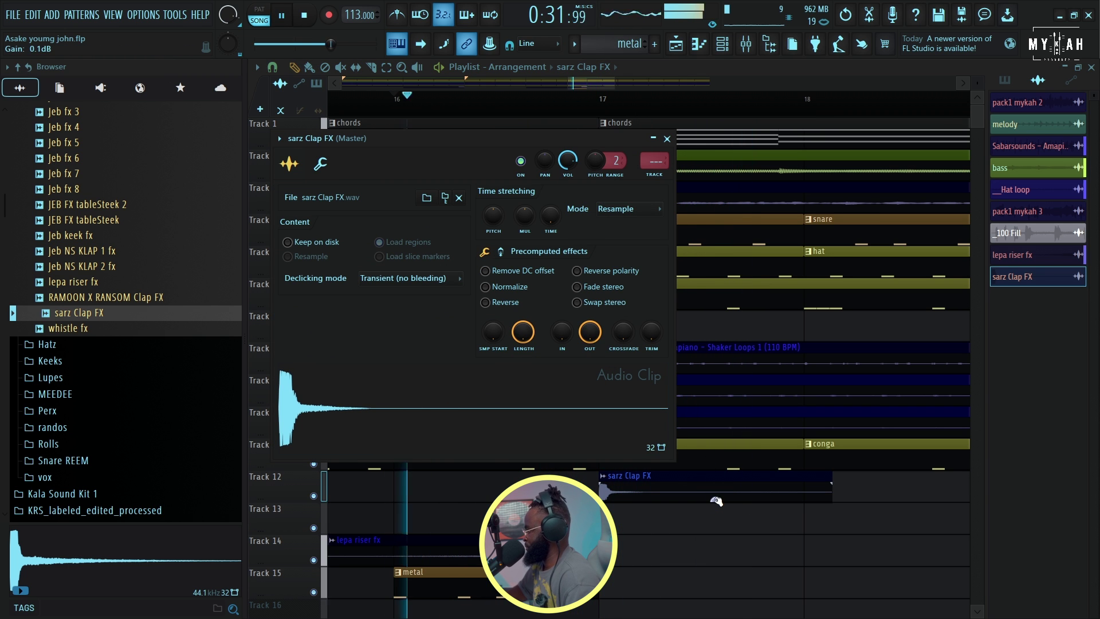
key(Escape)
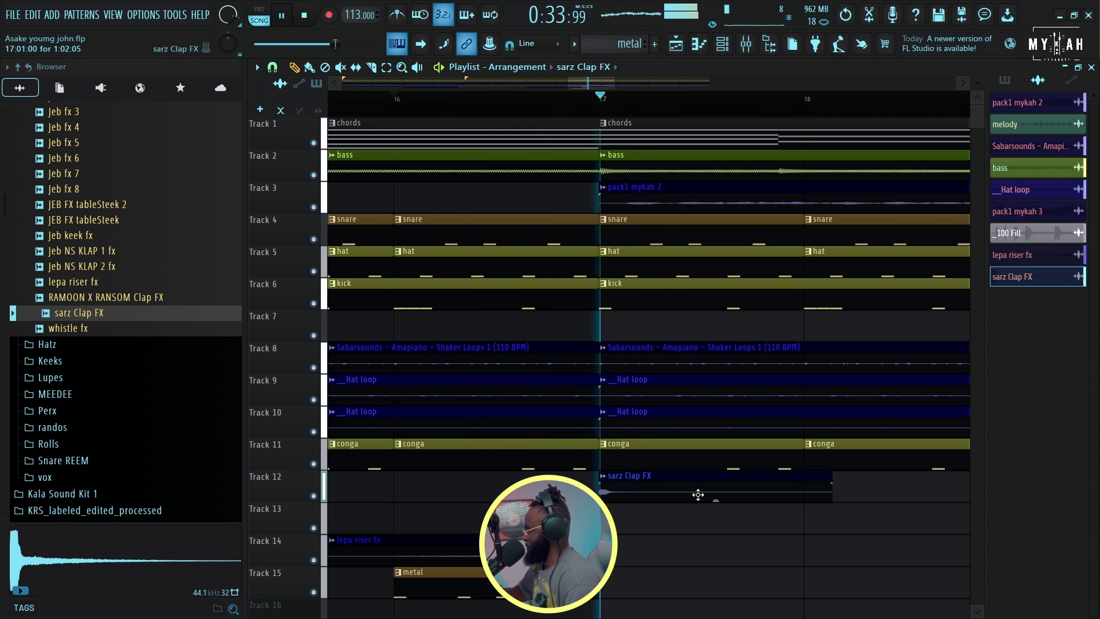
Add a new instrument channel to the channel rack and open its piano roll in a pattern named log
scroll(664, 103, down, 5)
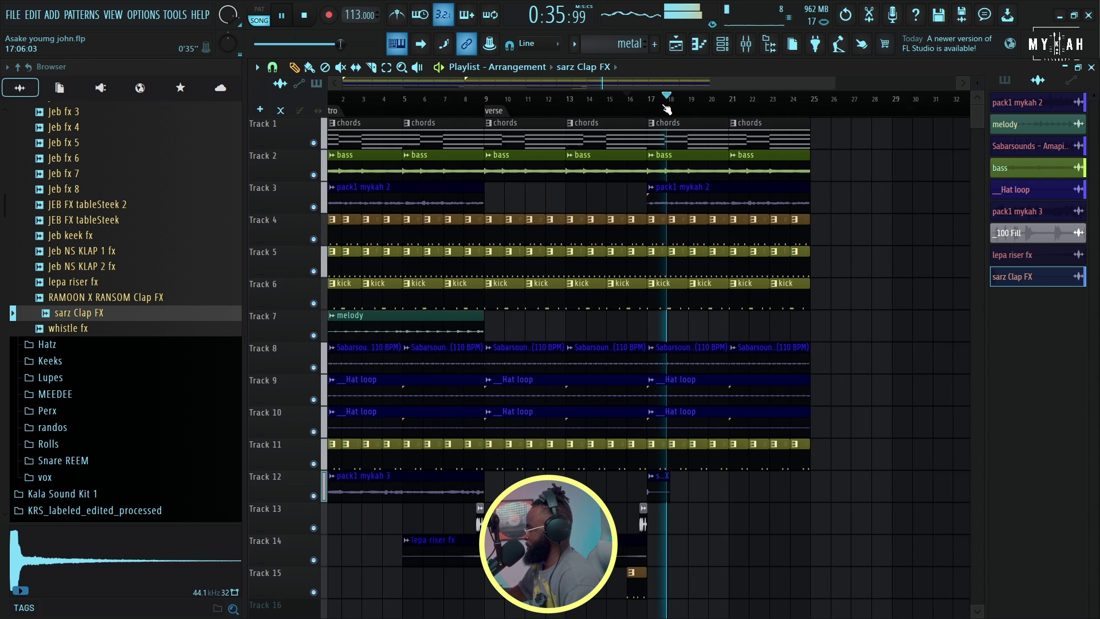
scroll(666, 109, down, 2)
click(567, 116)
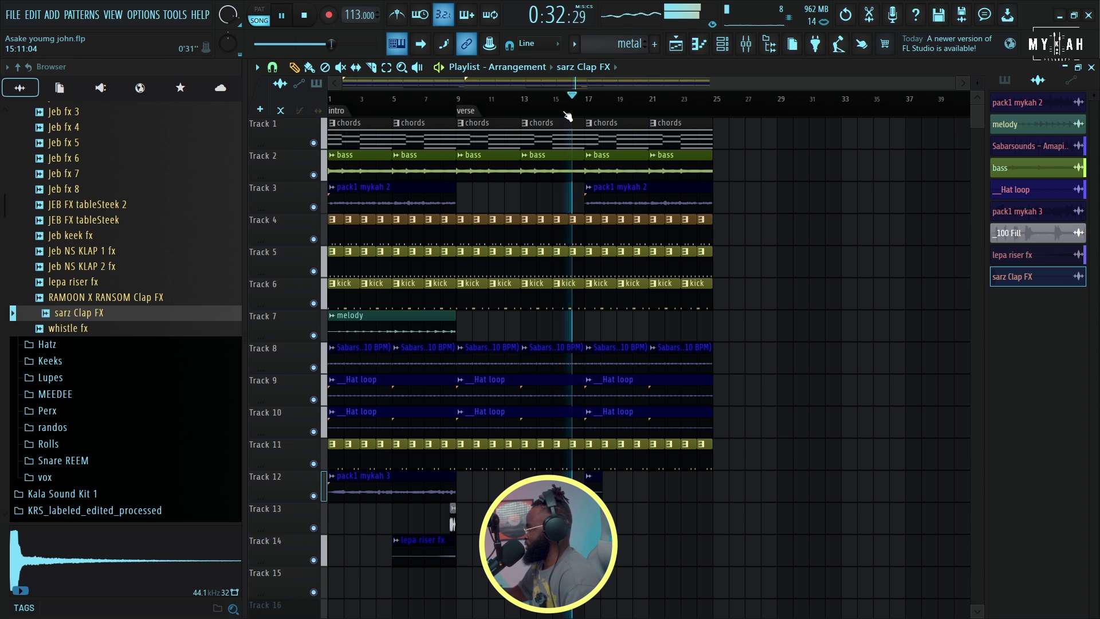
click(721, 44)
click(493, 116)
click(449, 163)
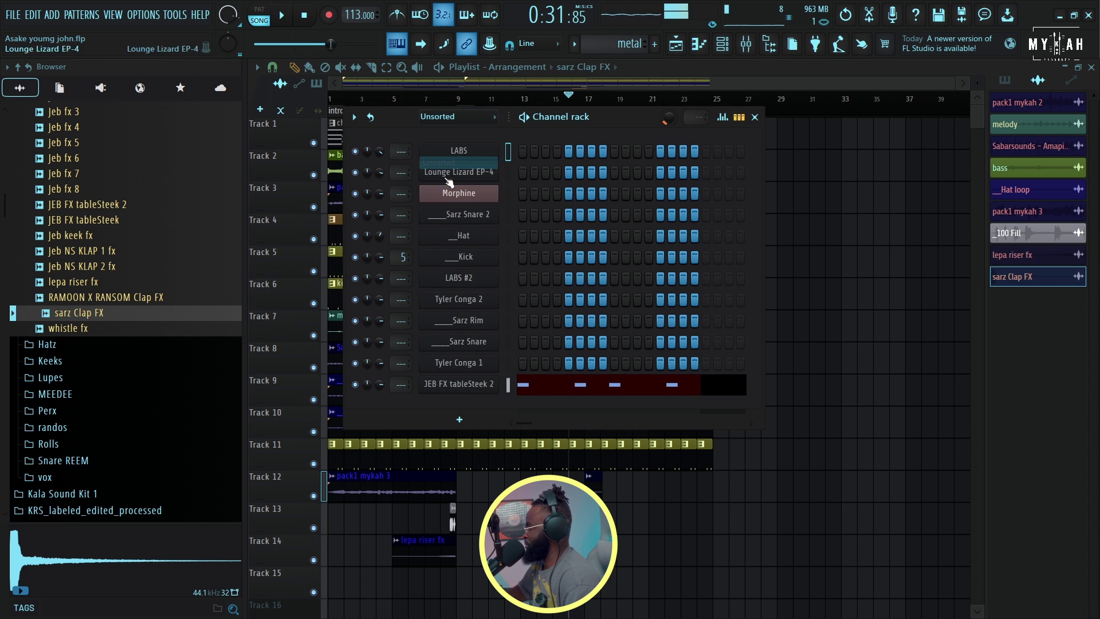
click(459, 420)
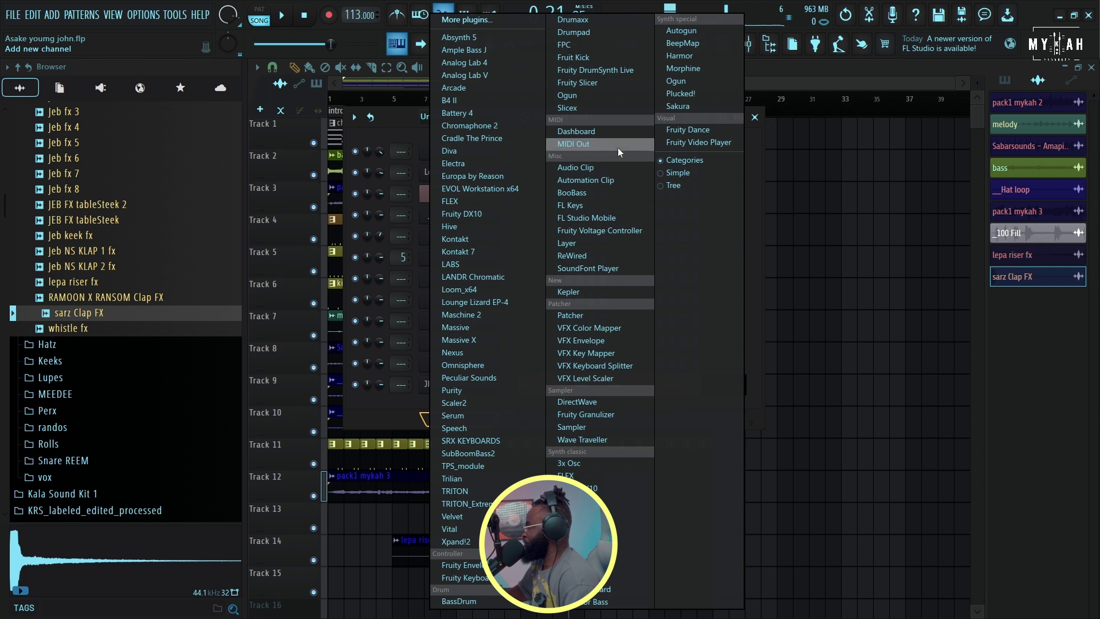
click(514, 191)
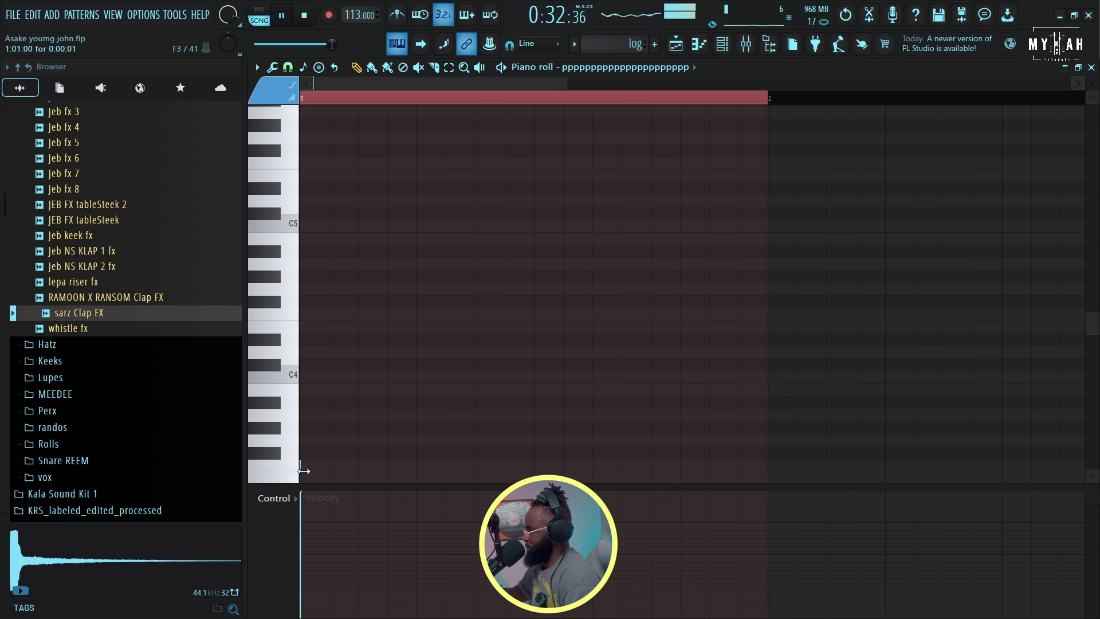
Place very short F3 notes on steps 1, 10 and 11 of bar 1 in the log pattern
scroll(303, 100, up, 3)
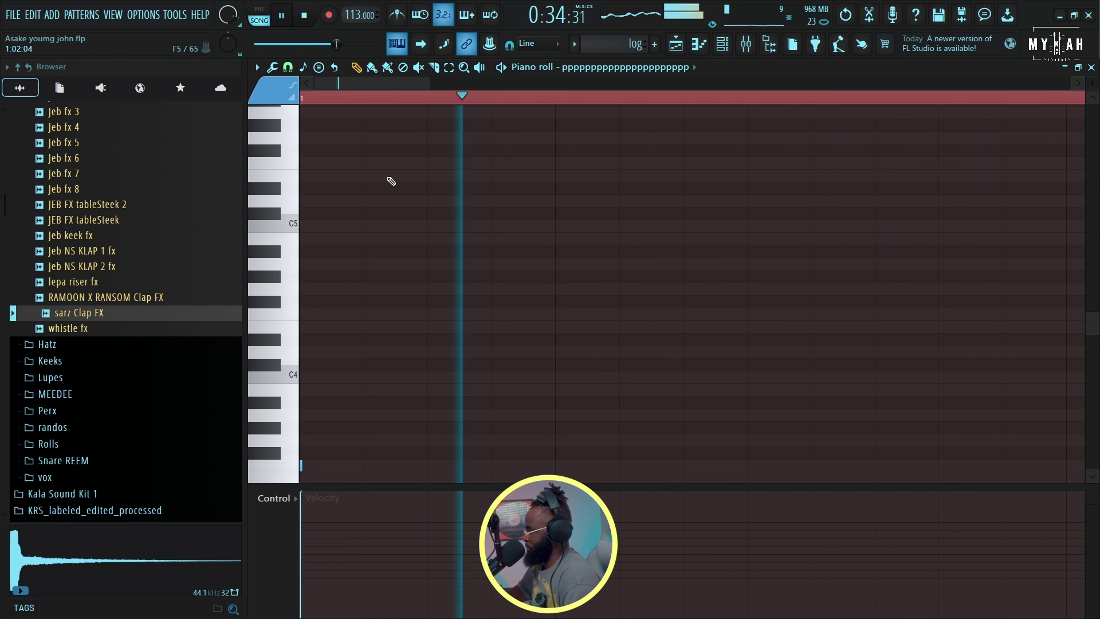
scroll(575, 256, up, 2)
key(space)
scroll(527, 112, down, 3)
scroll(619, 309, down, 3)
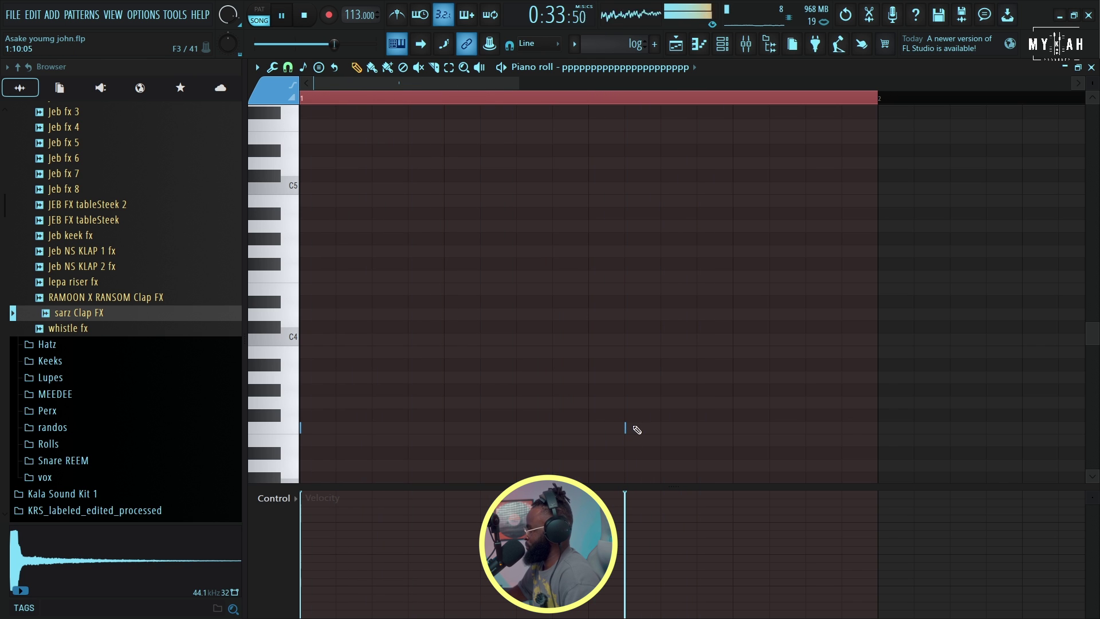
key(space)
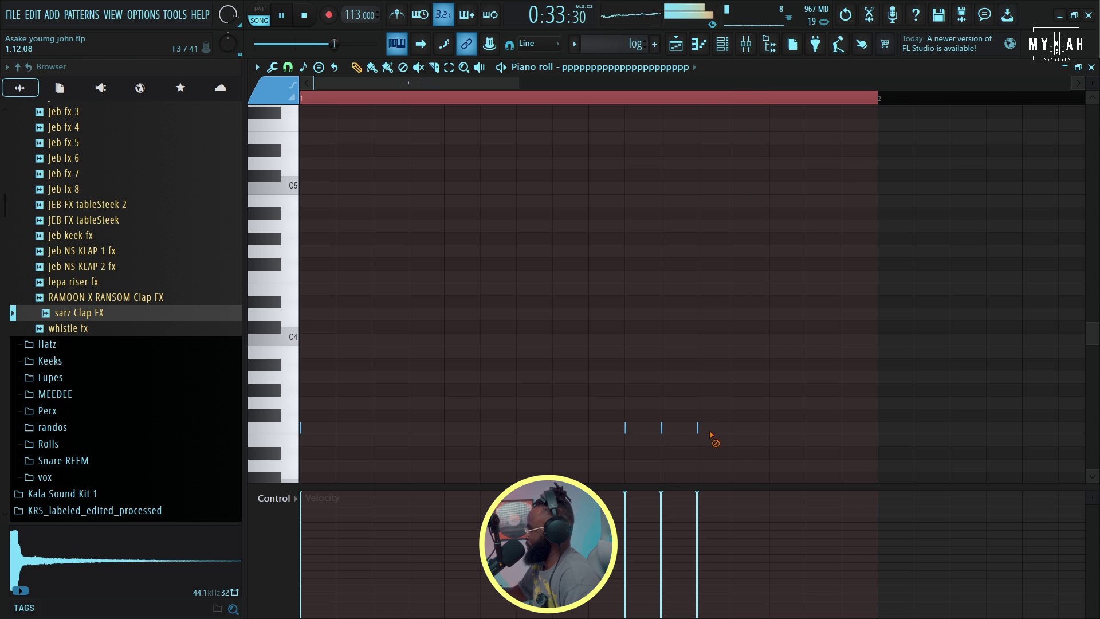
key(space)
key(space)
Place short notes at F2 on step 13, G2 on step 15 and A2 at the start of bar 2
scroll(739, 427, down, 3)
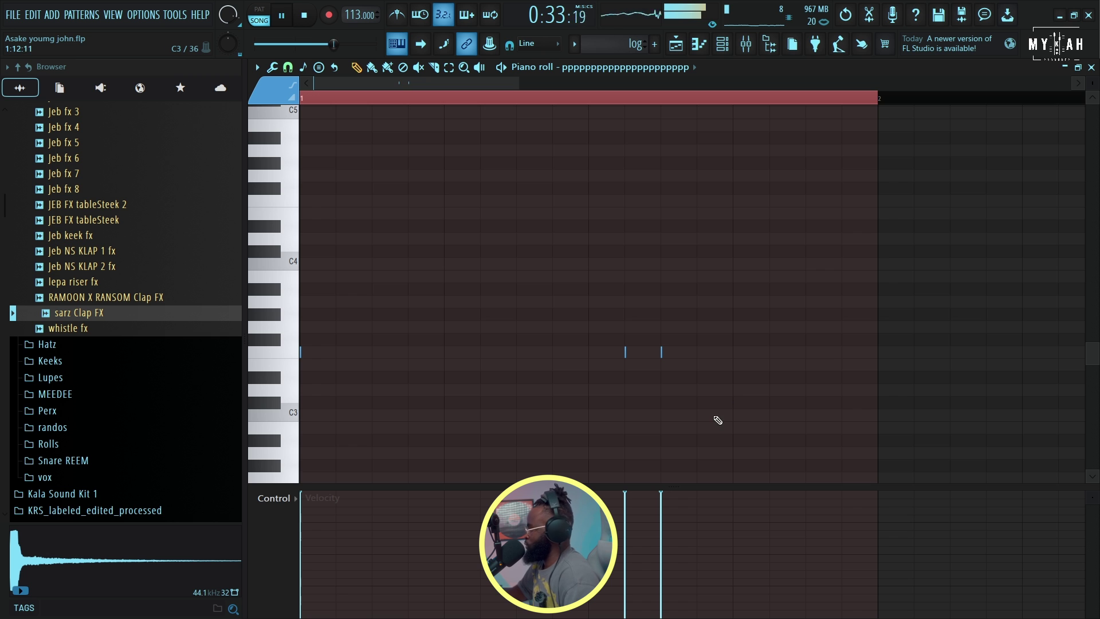
scroll(726, 375, down, 7)
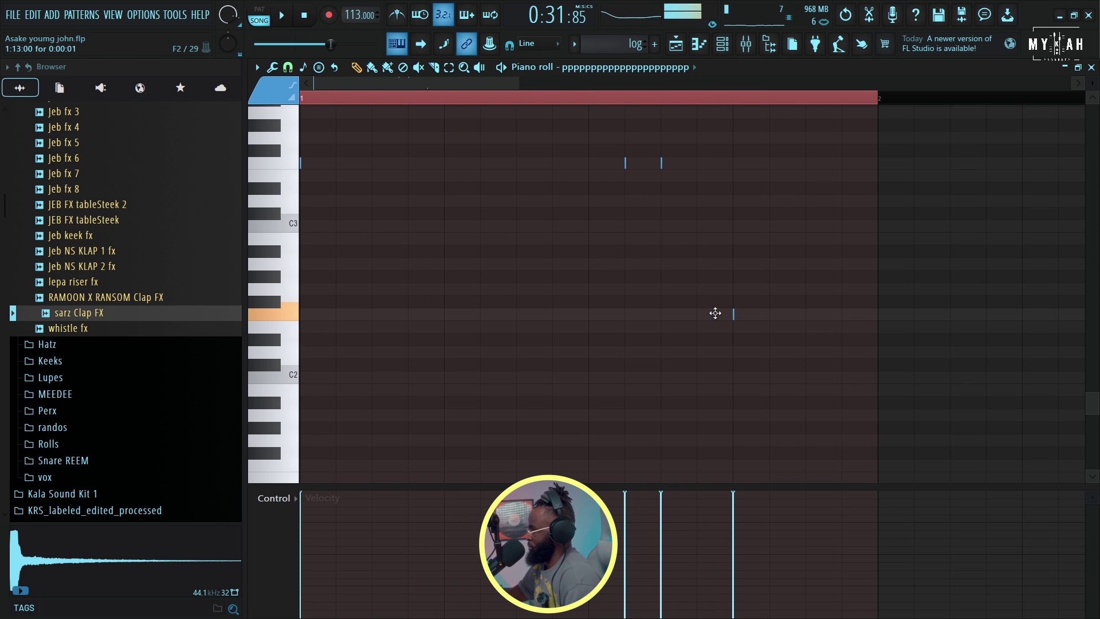
scroll(726, 340, up, 3)
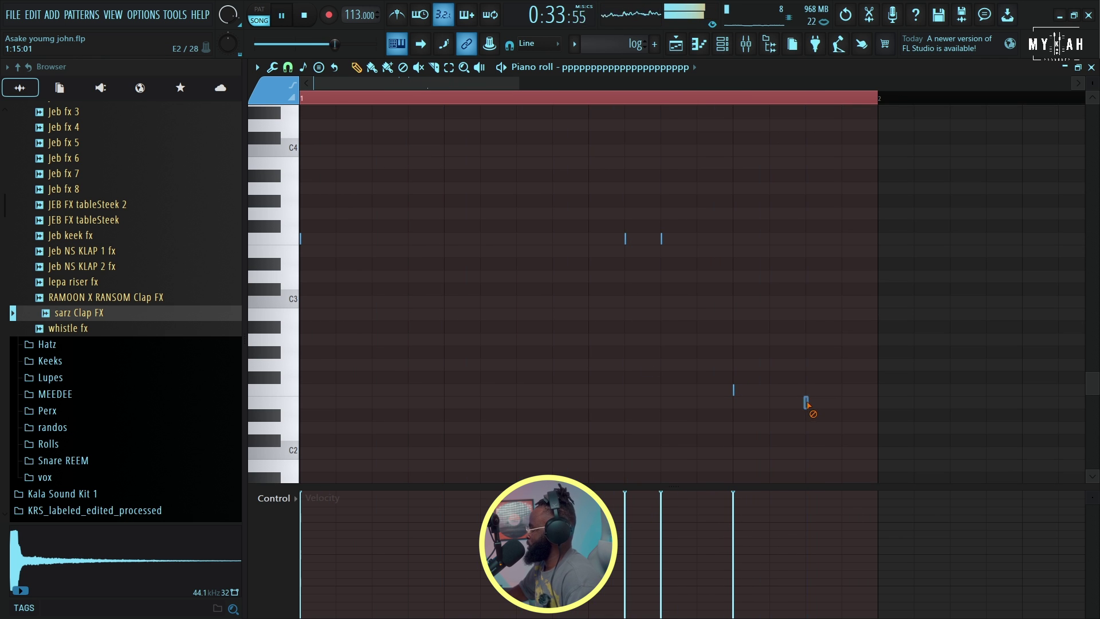
click(804, 366)
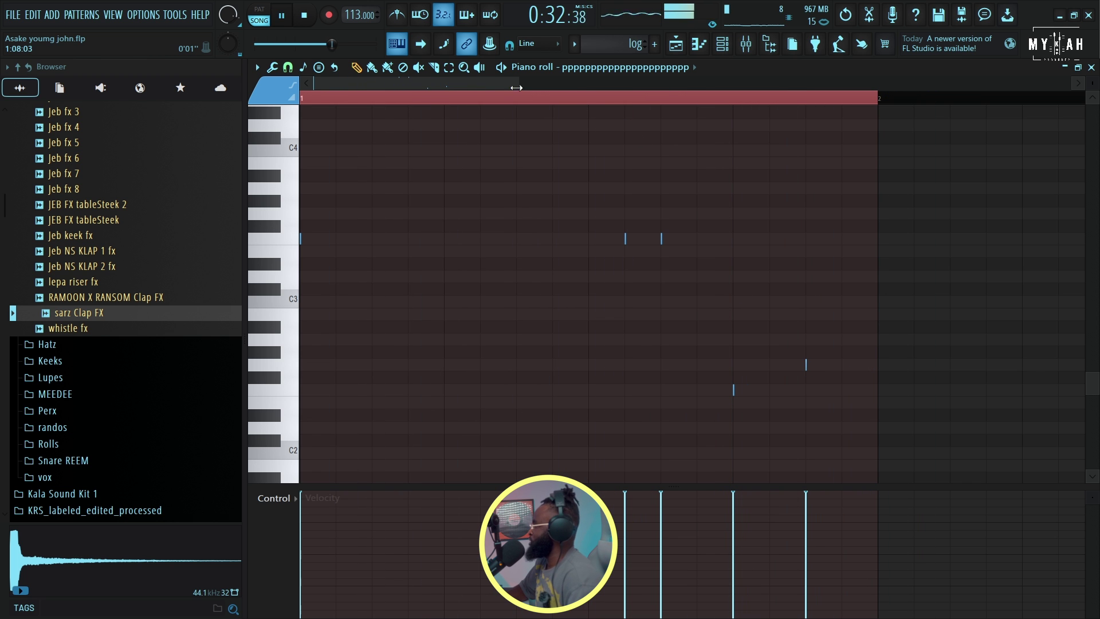
drag(516, 88, 552, 102)
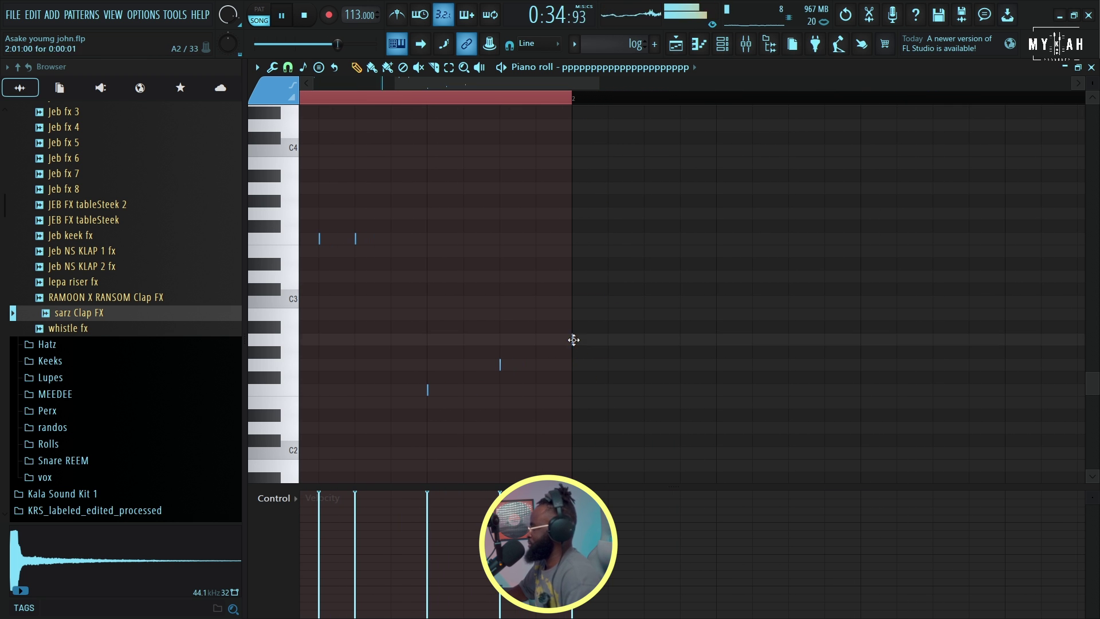
click(572, 339)
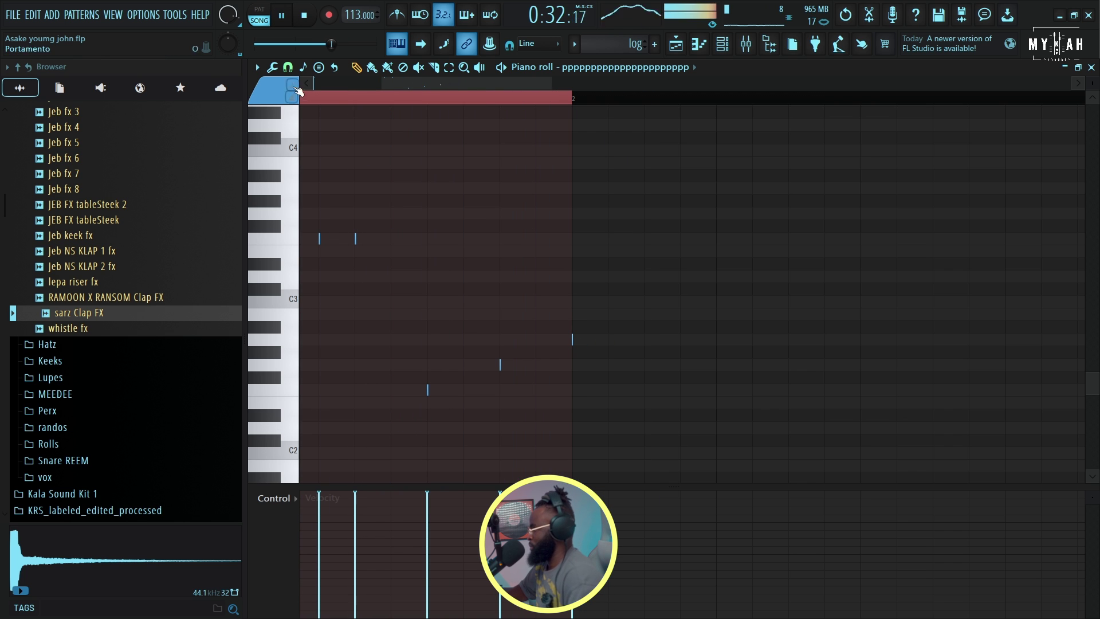
With snap set to 1/2 step, add three A2 repeats of falling velocity in bar 2 and slightly lengthen all four notes
click(273, 67)
click(287, 68)
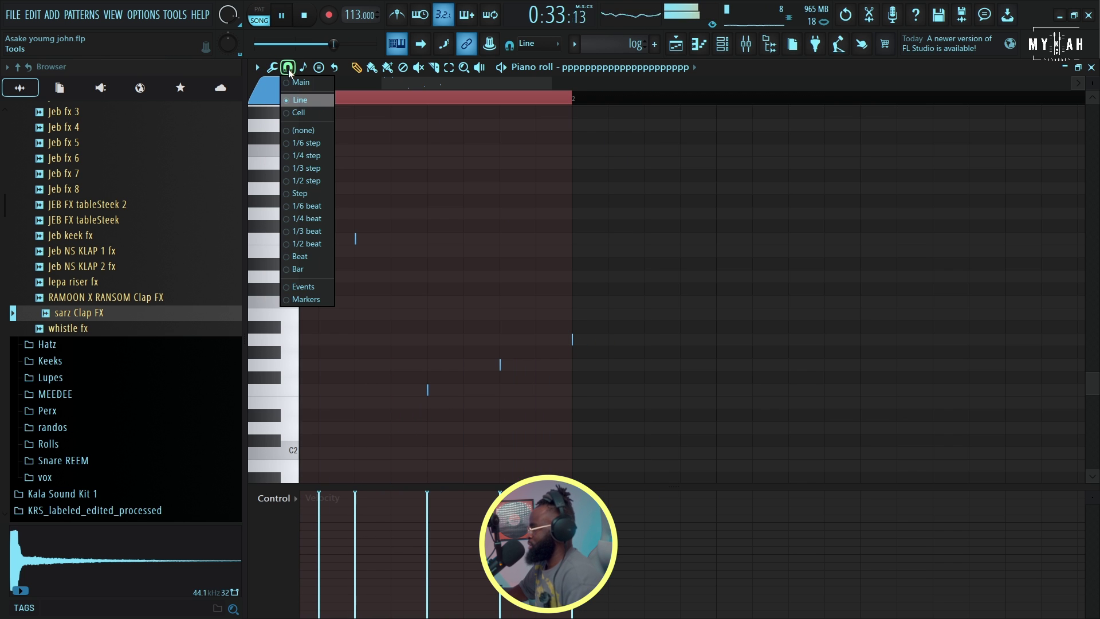
click(313, 245)
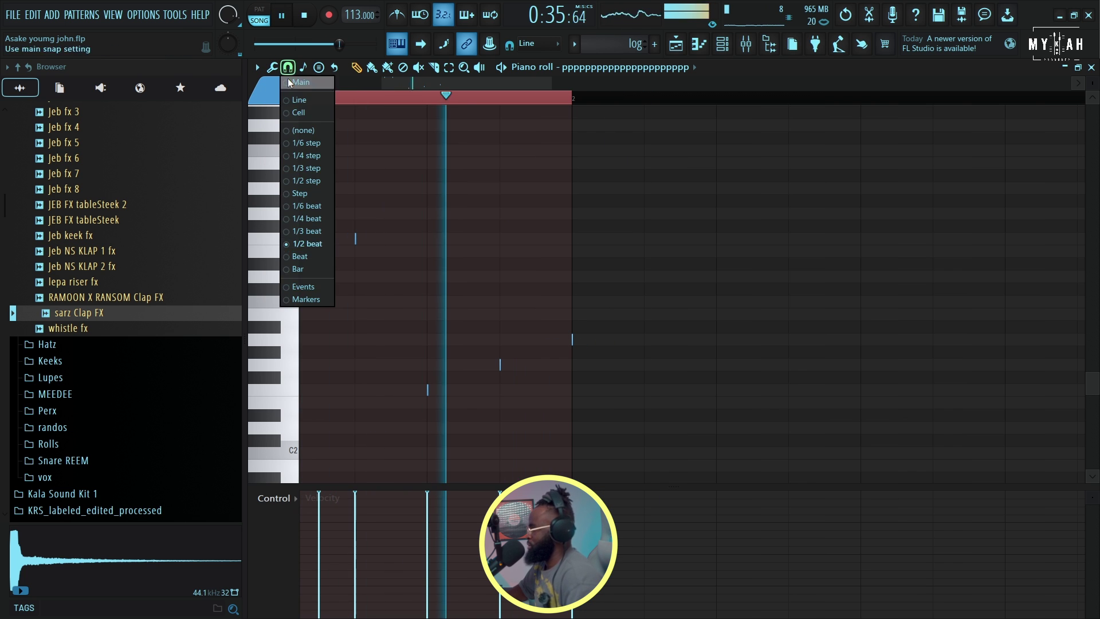
click(311, 180)
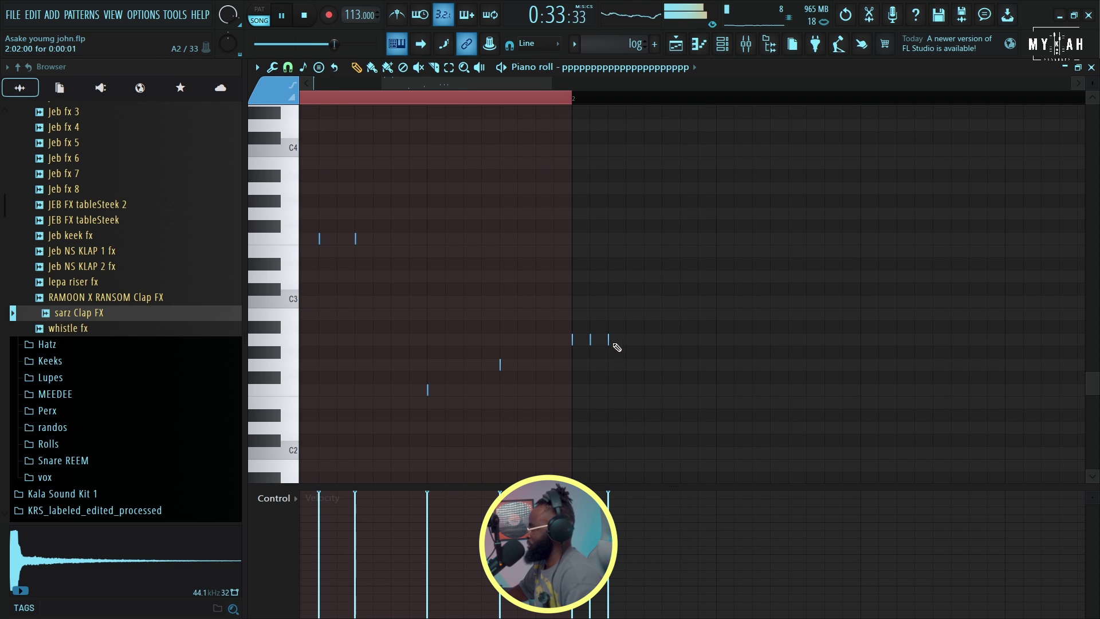
drag(608, 531, 626, 563)
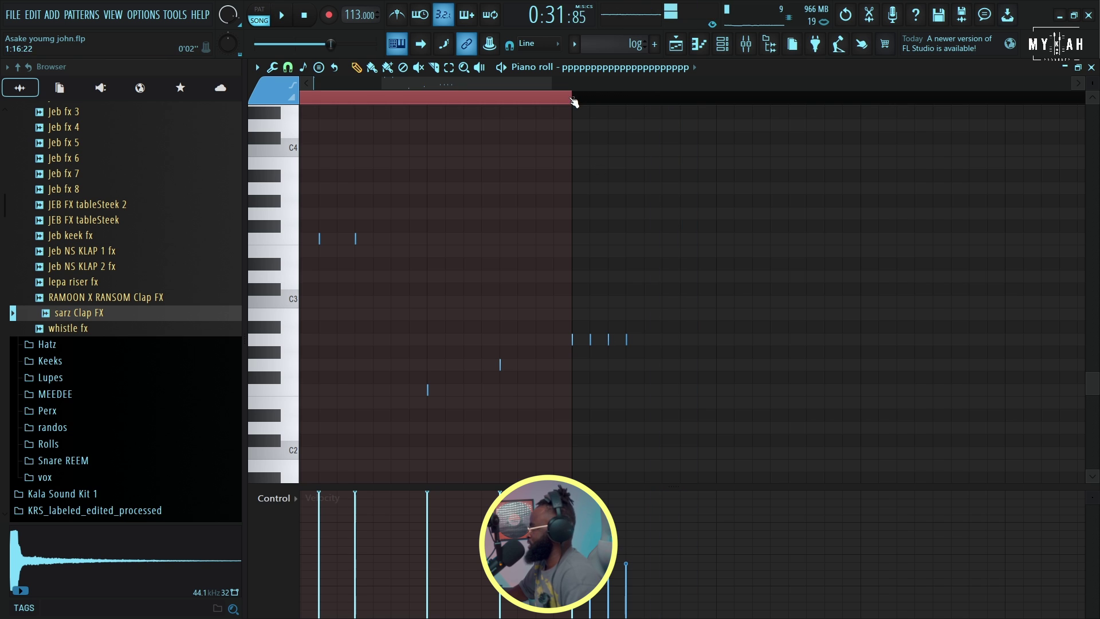
drag(565, 329, 636, 347)
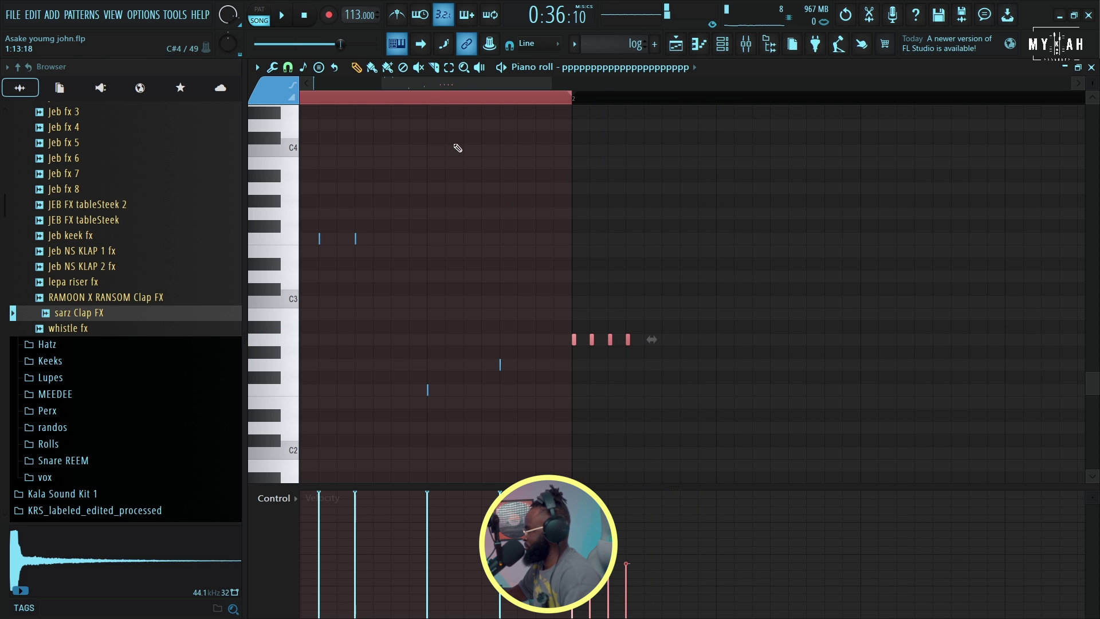
click(426, 104)
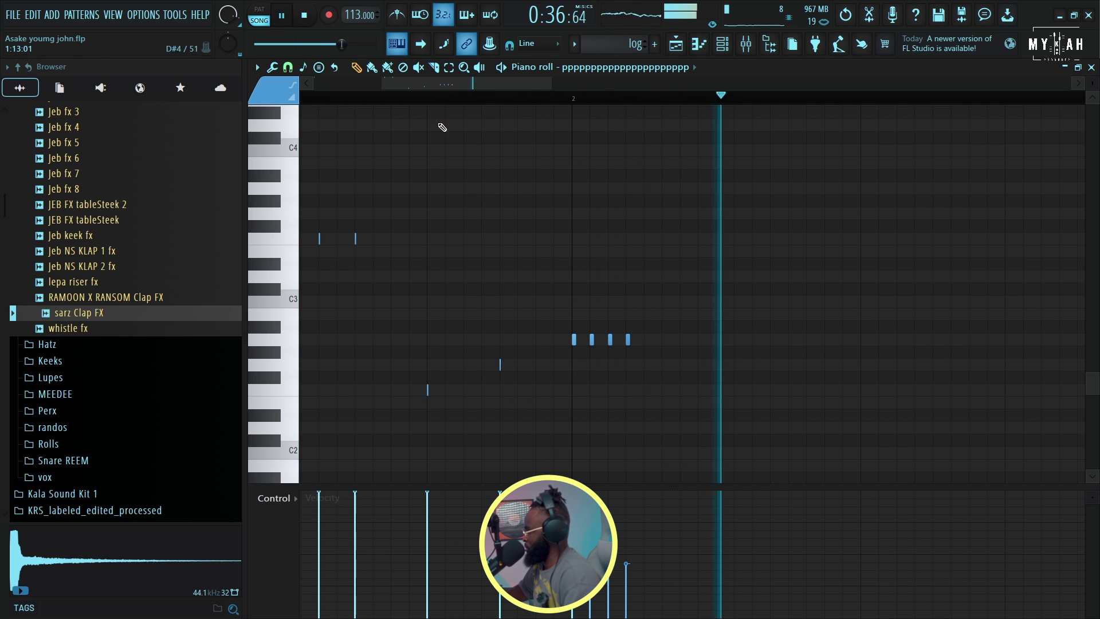
Add a fifth A2 note at reduced velocity on step 3 of bar 2 and a G4 note on step 5
click(521, 175)
key(space)
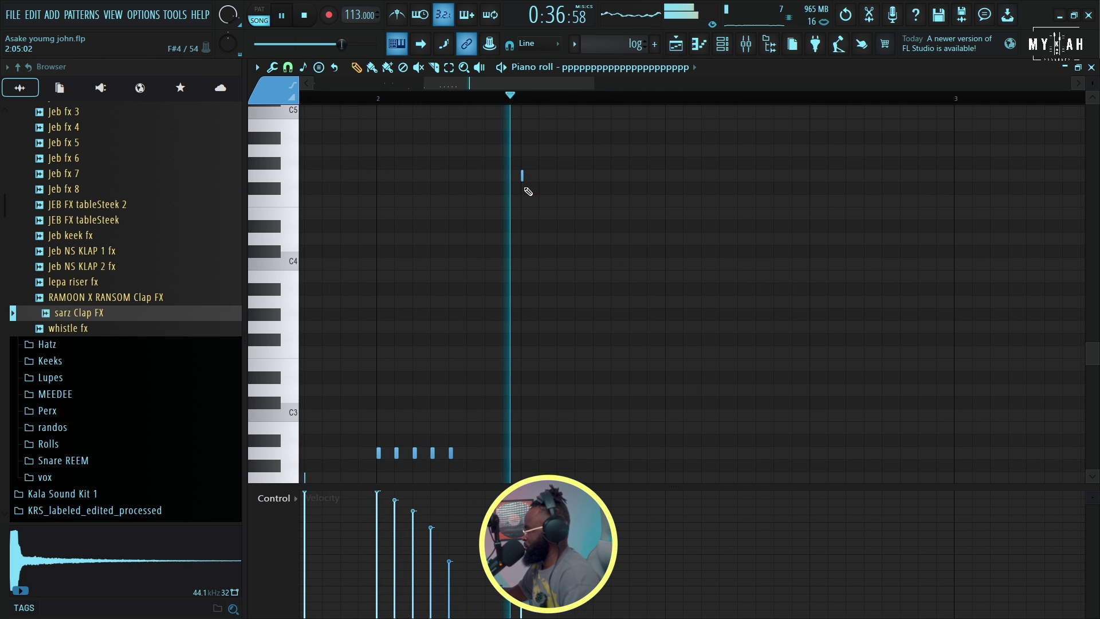
key(space)
key(space)
scroll(636, 332, down, 2)
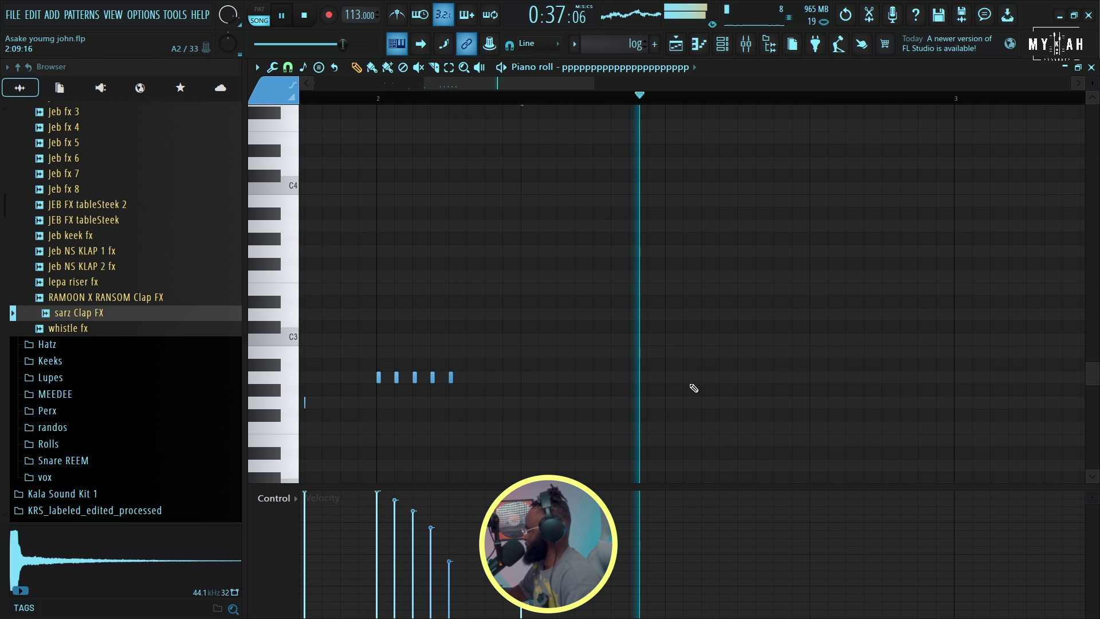
Place a short G4 note on step 11 of bar 2 in the log pattern
click(611, 376)
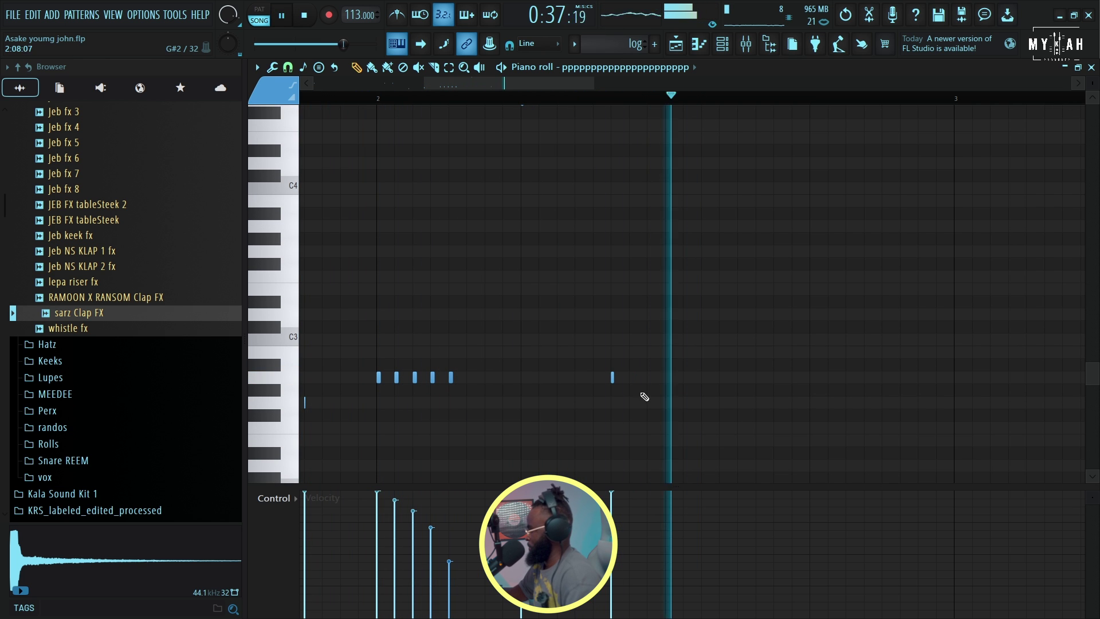
right_click(613, 377)
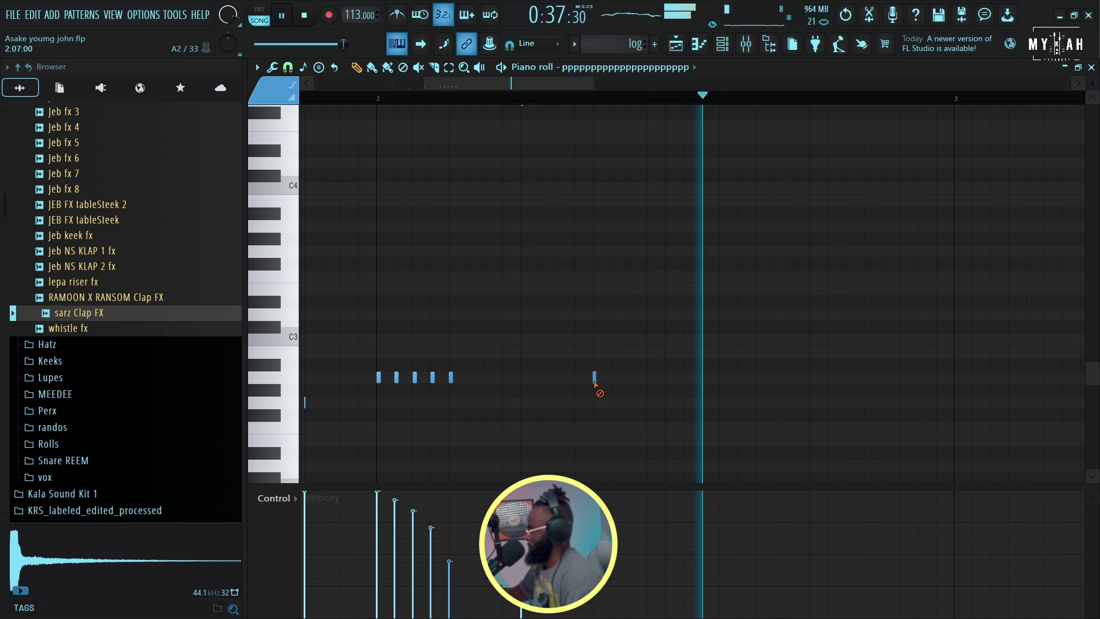
scroll(767, 395, up, 4)
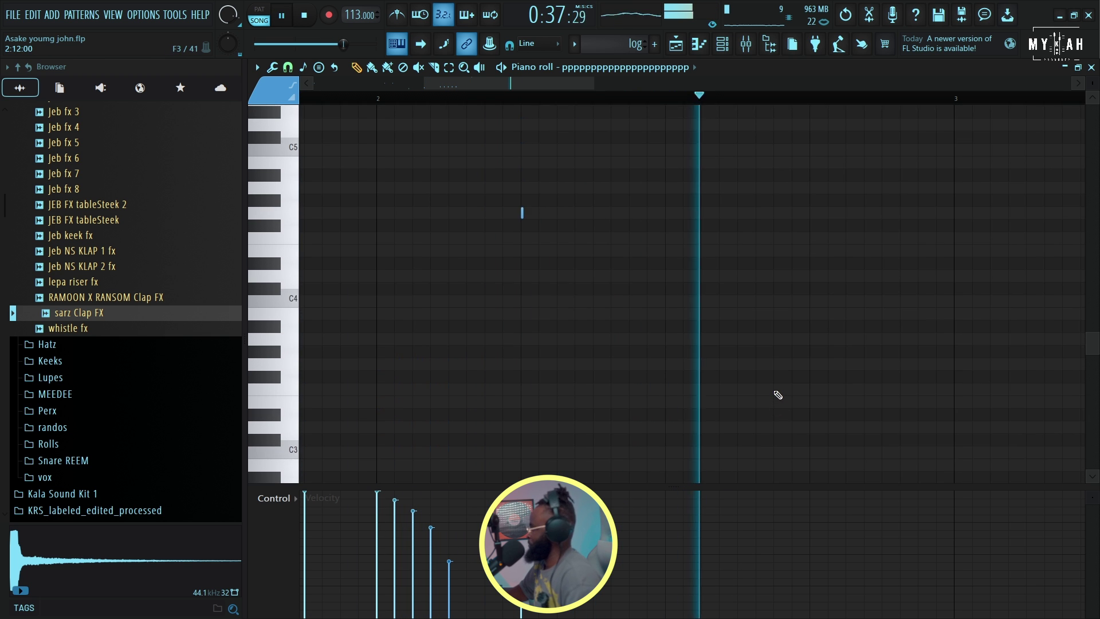
scroll(794, 426, down, 4)
scroll(801, 429, up, 3)
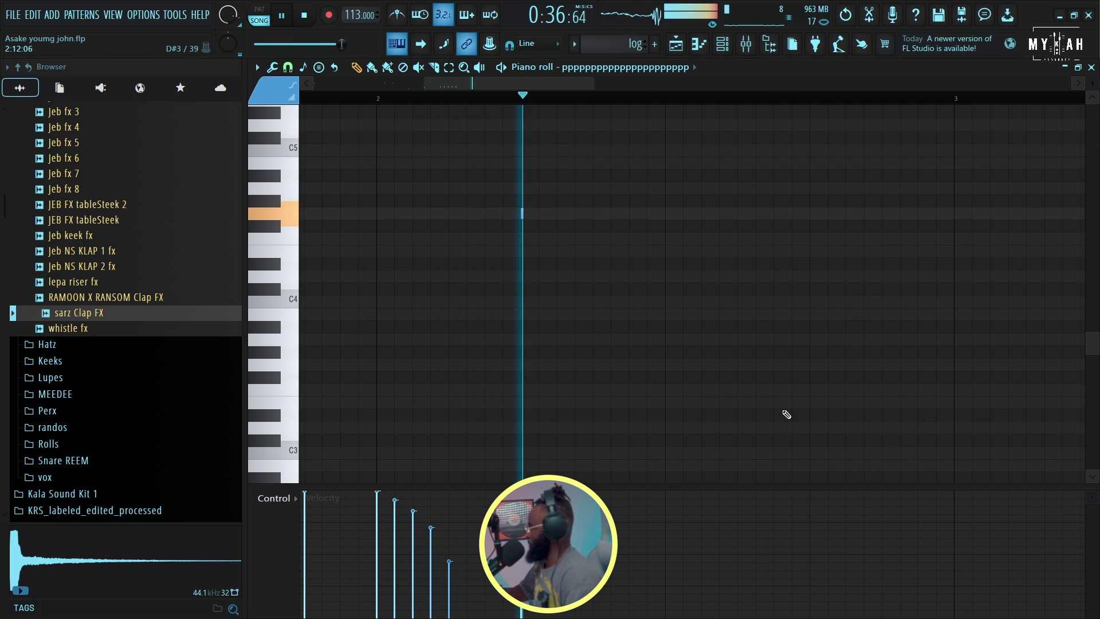
click(738, 213)
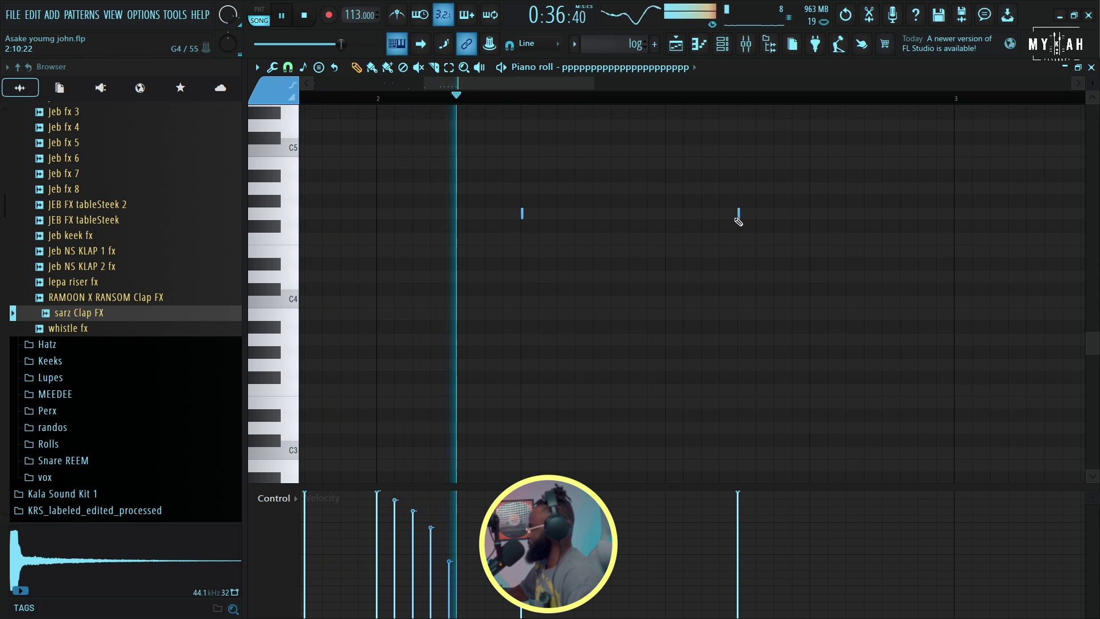
Place G2 notes on steps 13, 14 and 15 of bar 2 and a D2 note at the start of bar 3
scroll(817, 385, down, 4)
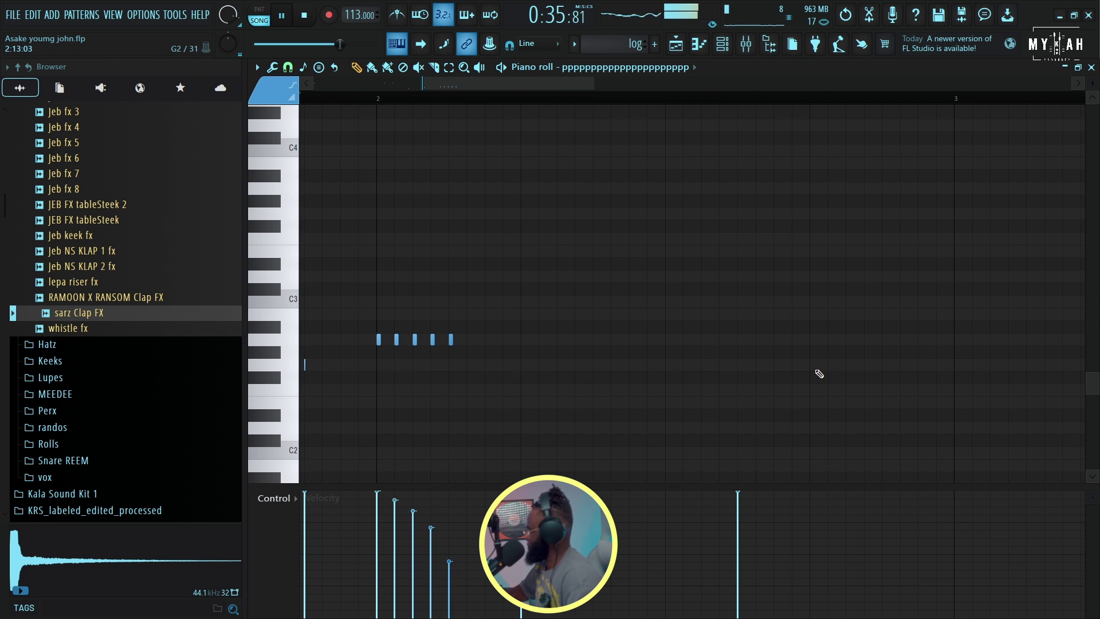
click(863, 340)
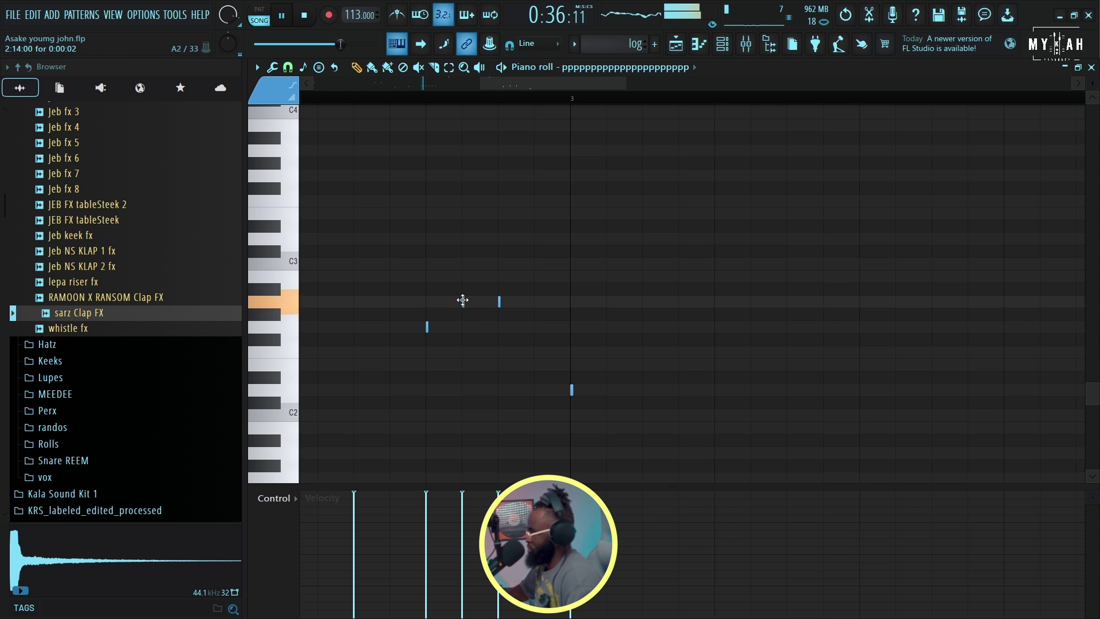
drag(499, 301, 499, 327)
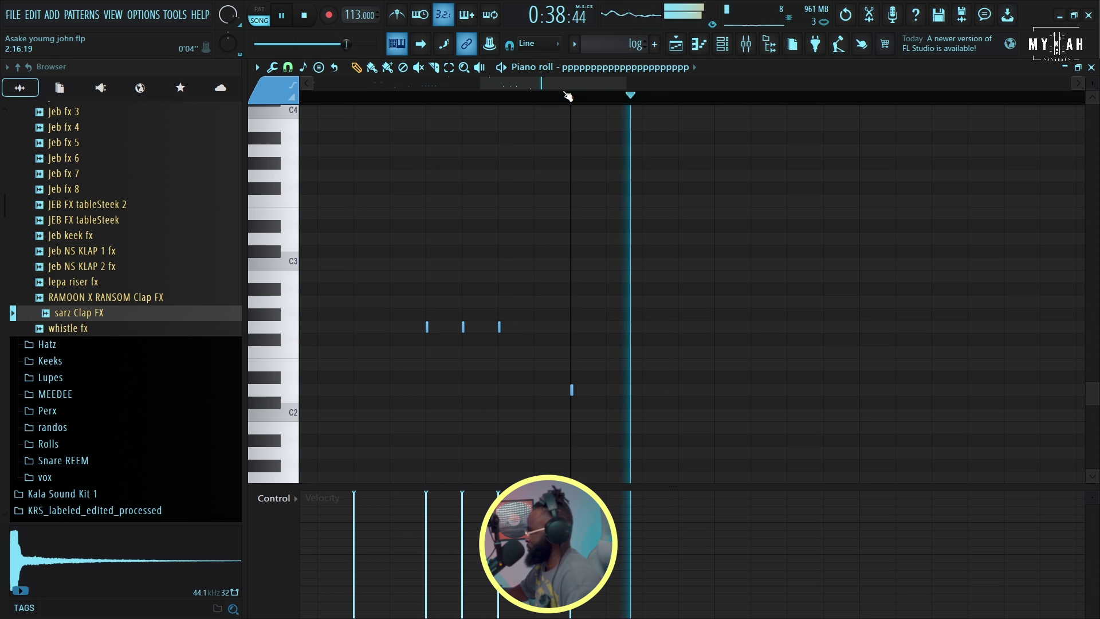
Place short D2 notes on steps 11 and 14 of bar 3 in the log pattern
scroll(586, 94, right, 2)
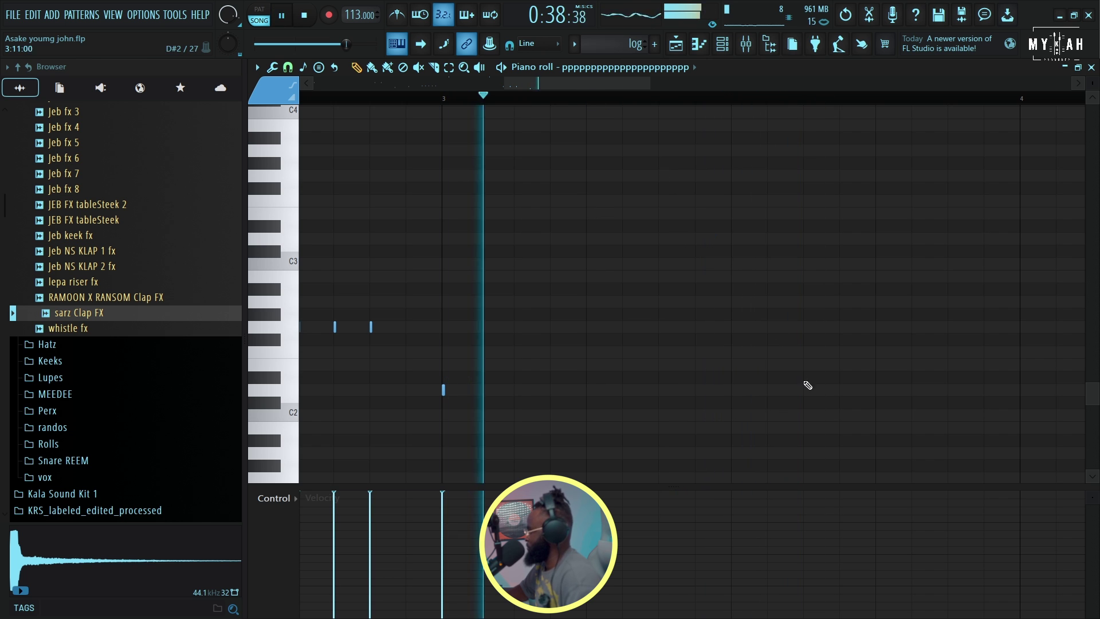
click(804, 389)
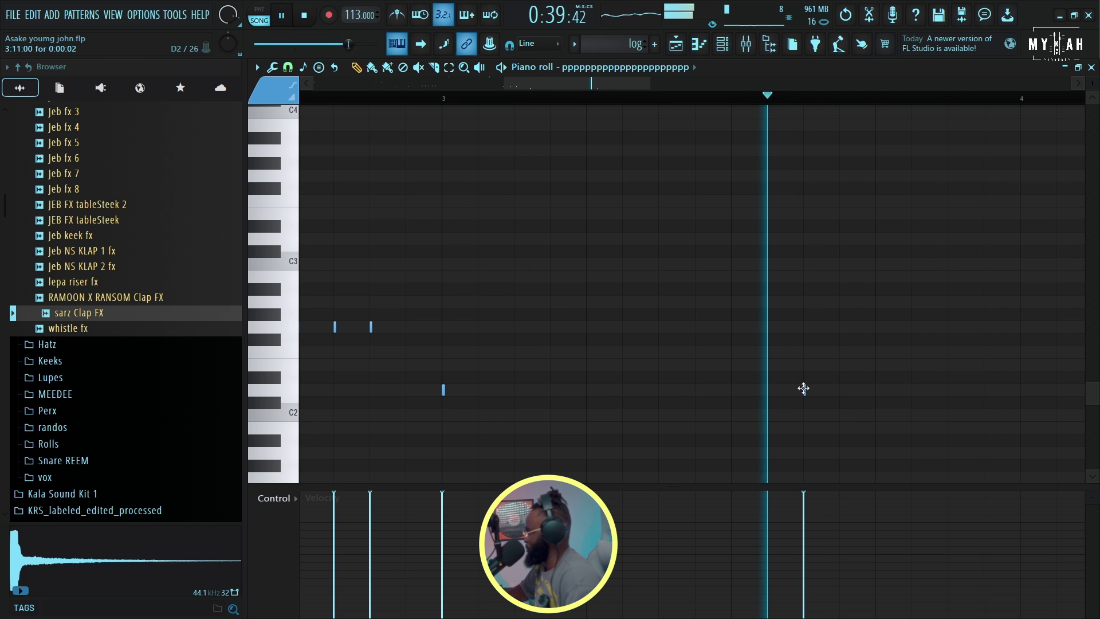
click(912, 390)
scroll(676, 98, right, 5)
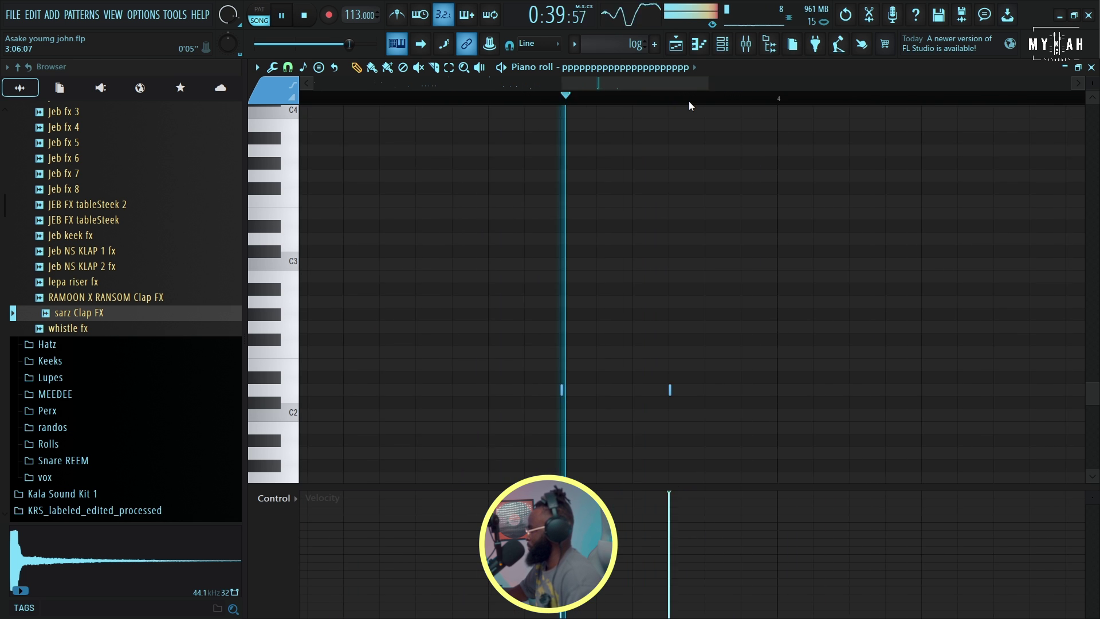
Place short G3 notes on step 15 of bar 3 and on steps 1 and 2 of bar 4
key(space)
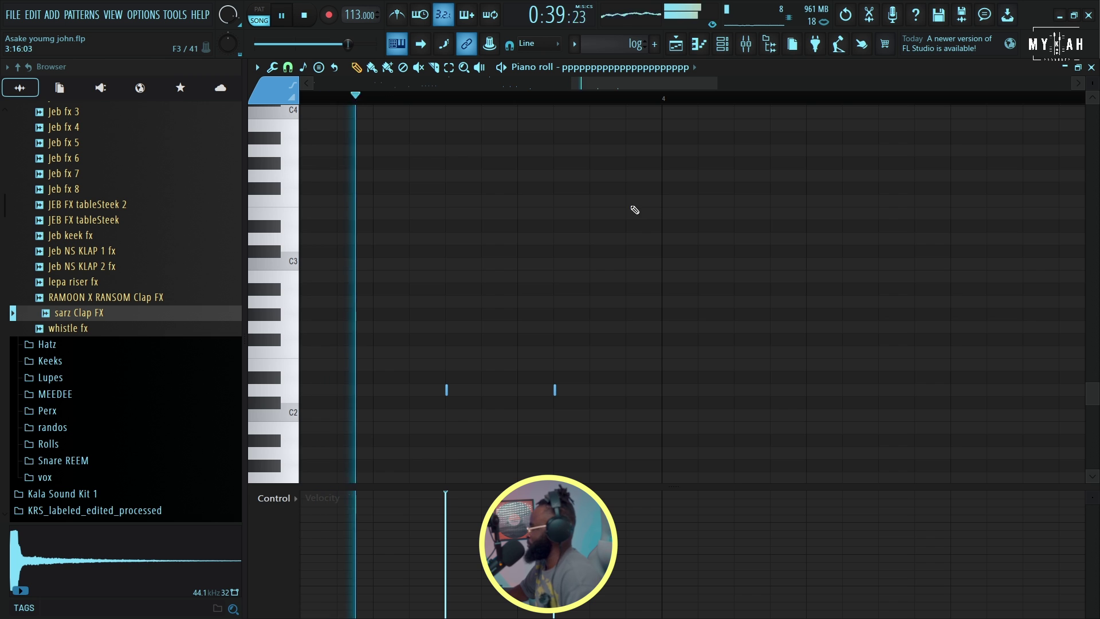
click(589, 175)
key(space)
drag(599, 84, 633, 93)
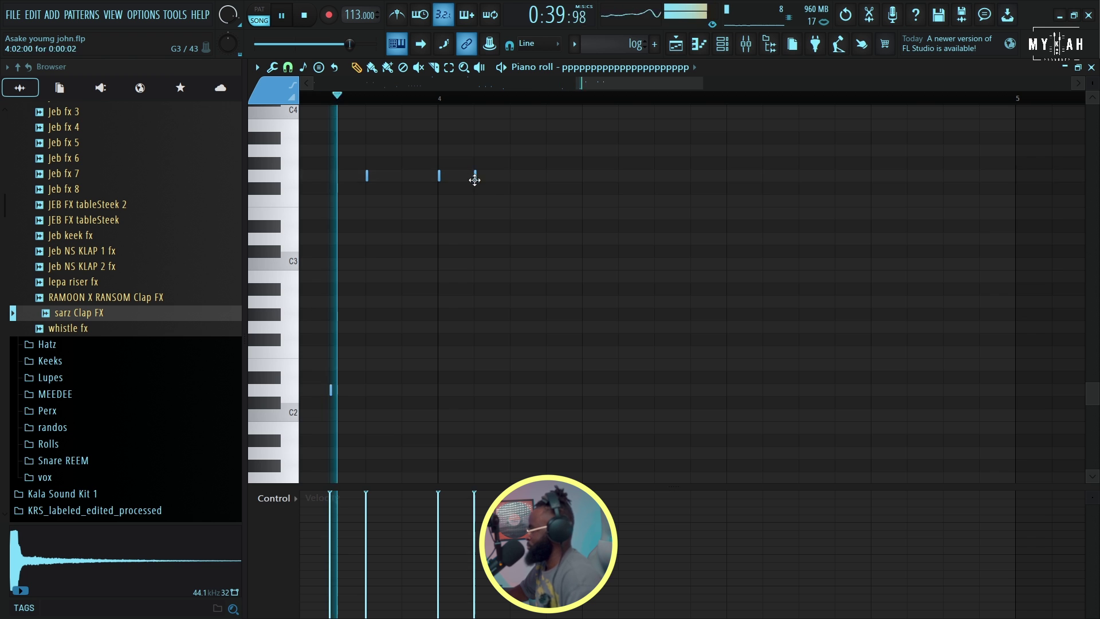
Shorten the playlist's melody clip starting at bar 17 to 4 bars and check the melody channel's settings
key(F5)
click(636, 292)
scroll(728, 116, down, 2)
scroll(727, 116, down, 3)
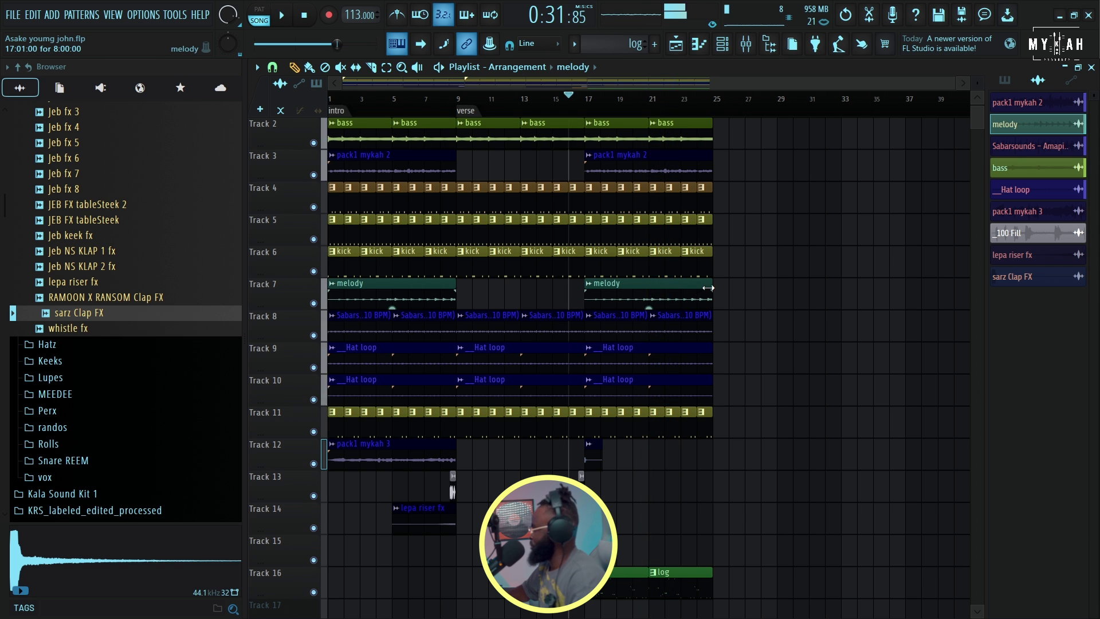
drag(710, 294, 631, 294)
double_click(630, 298)
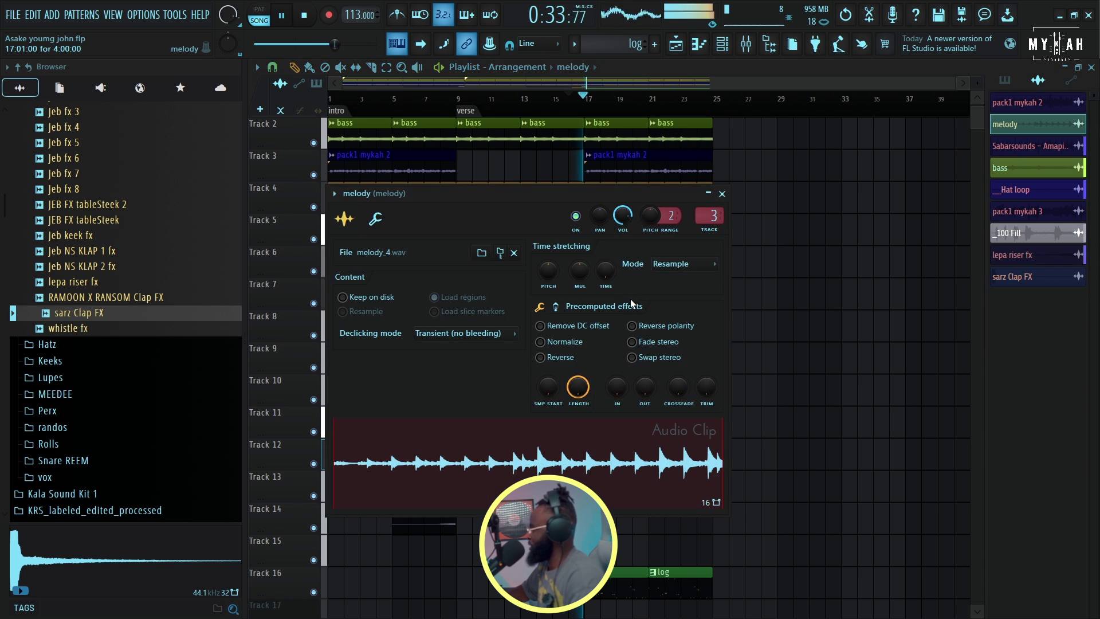
key(Escape)
Set the channel volume of the hat loop to about 56%
drag(977, 117, 976, 89)
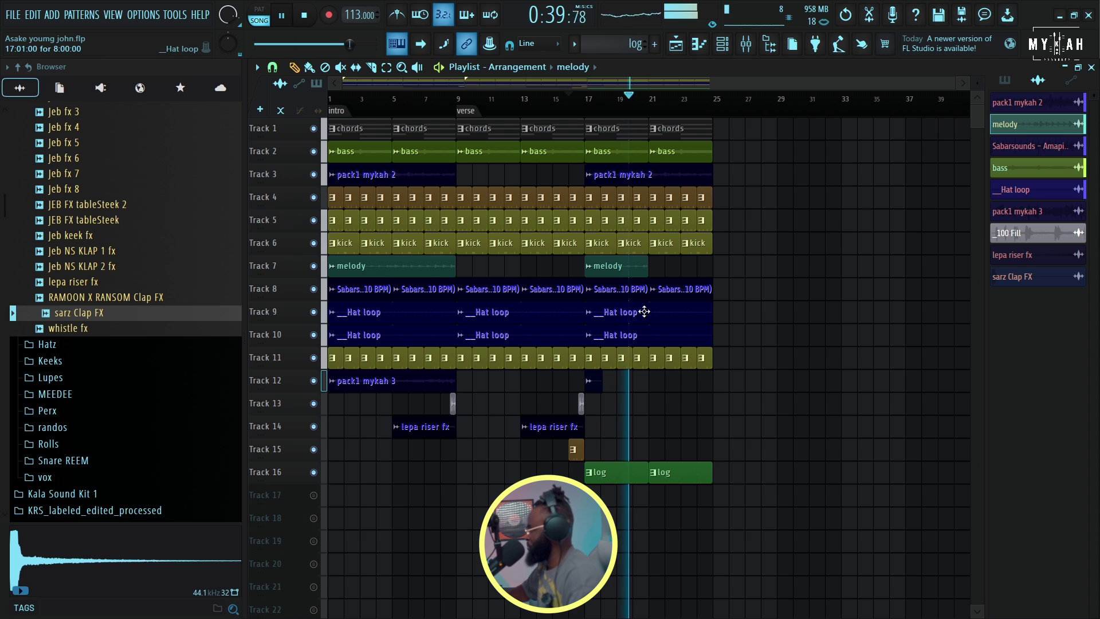
double_click(644, 311)
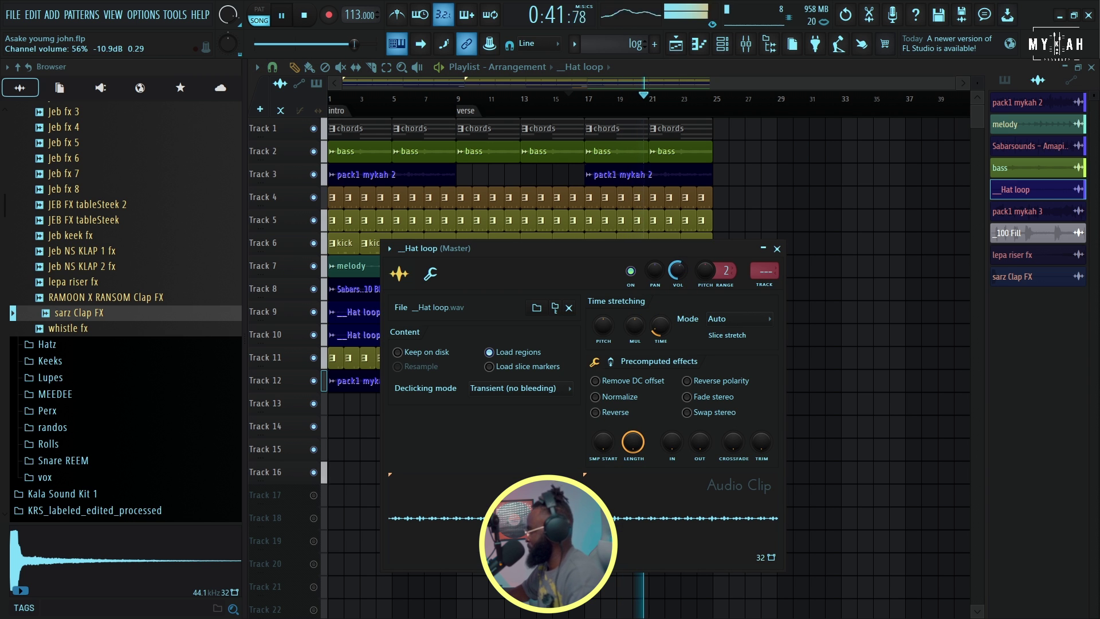
right_click(756, 210)
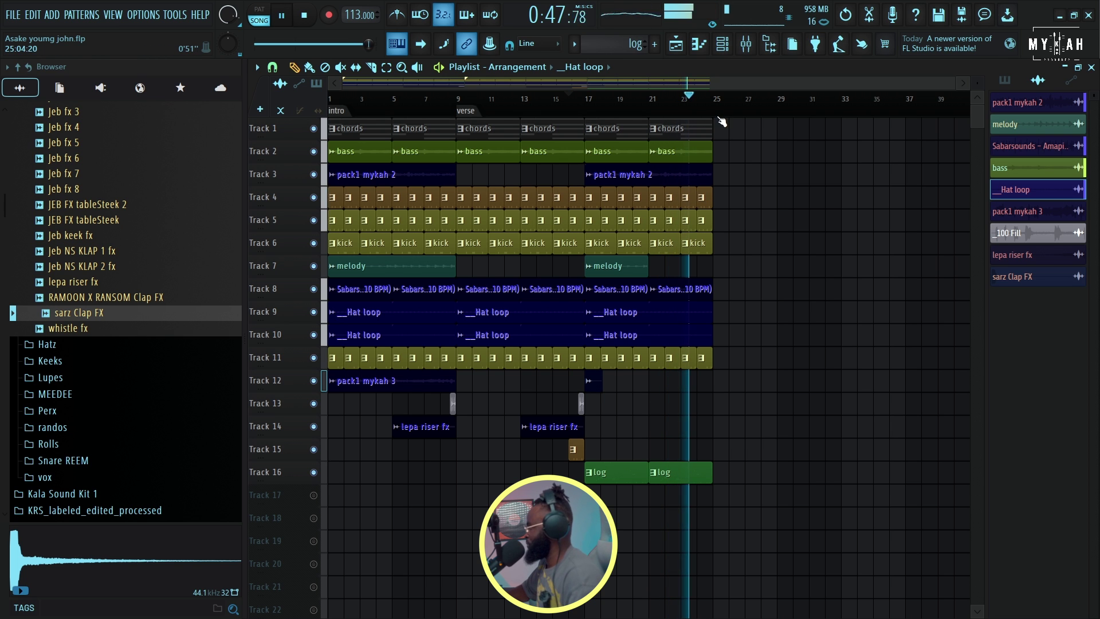
Add a time marker named "hook" at bar 25, where the arranged clips end
right_click(713, 116)
click(724, 123)
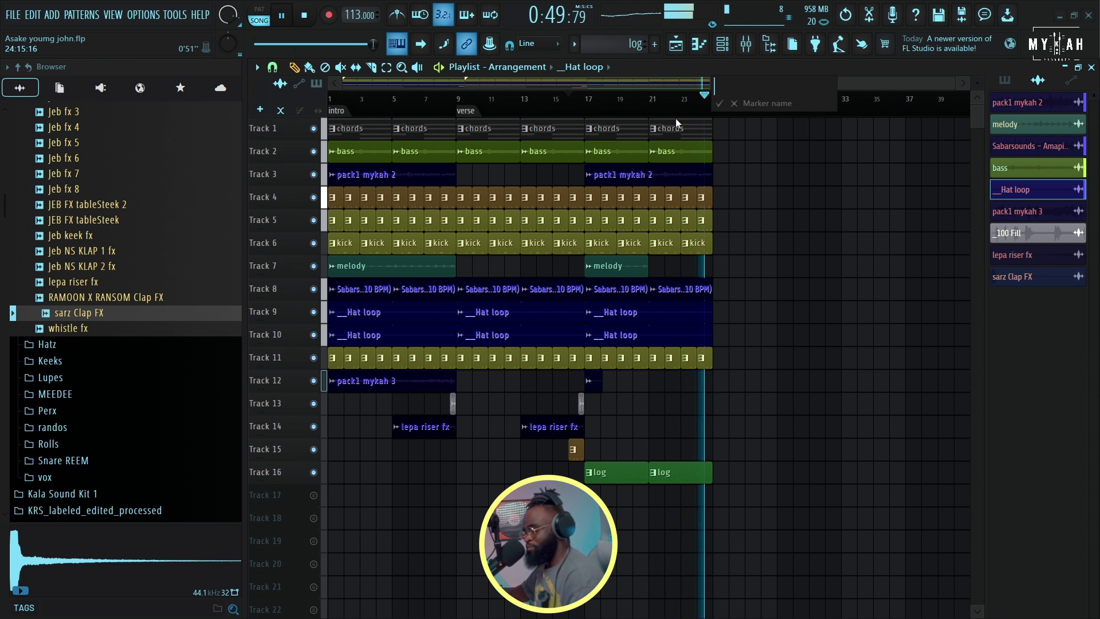
text(hook)
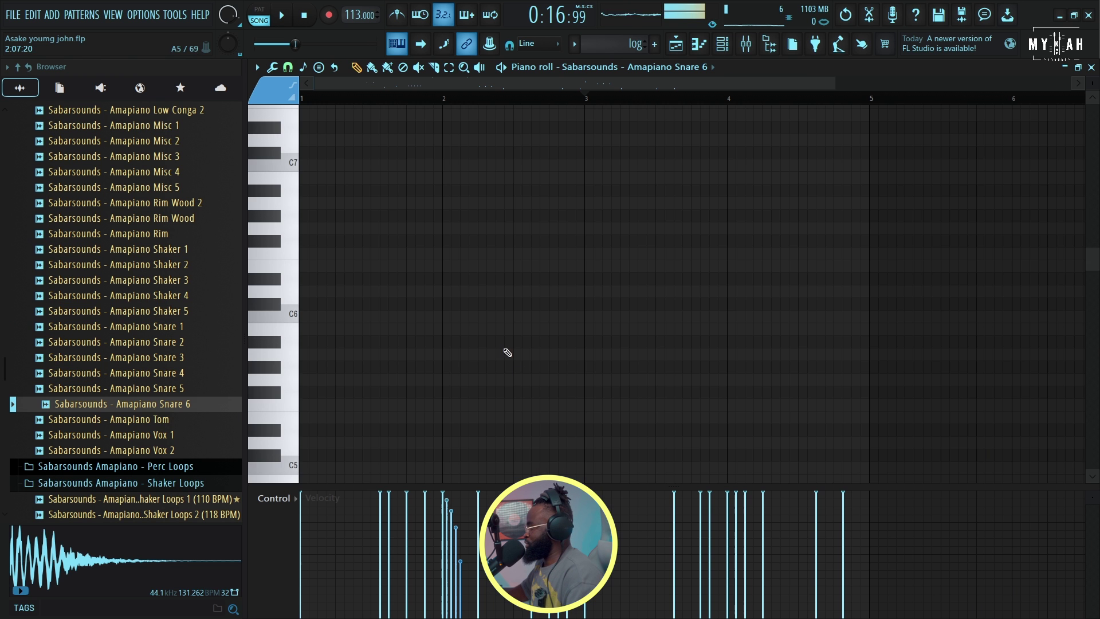
Level the velocities of all Amapiano Snare 6 notes to one uniform value with the level scaling tool
scroll(507, 353, up, 5)
scroll(504, 355, down, 15)
ctrl+scroll(507, 353, down, 2)
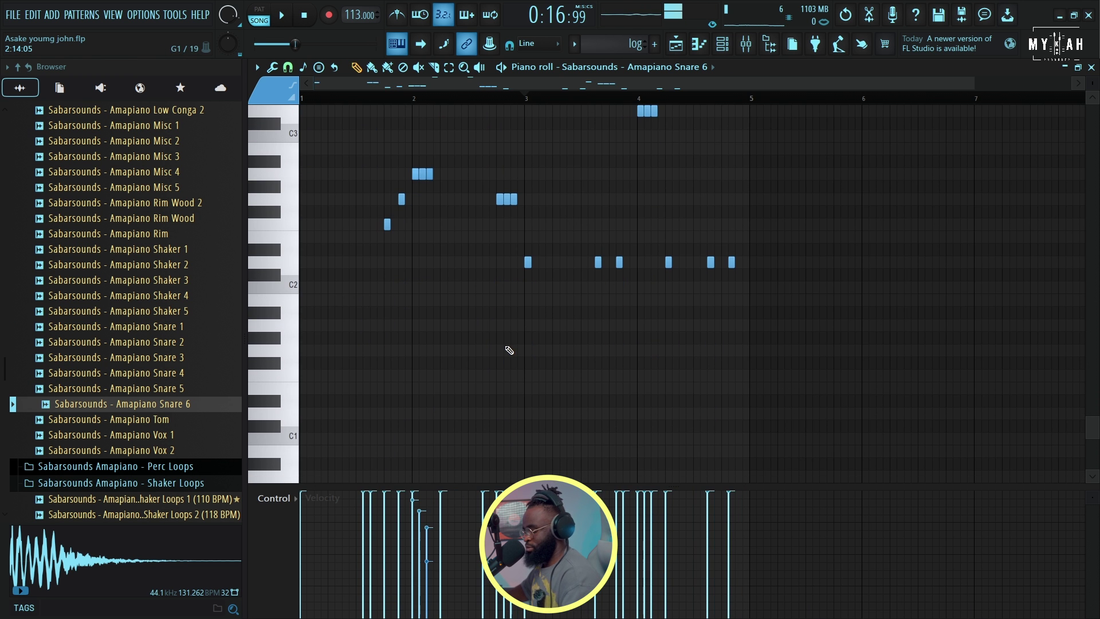
key(alt+x)
drag(590, 299, 590, 283)
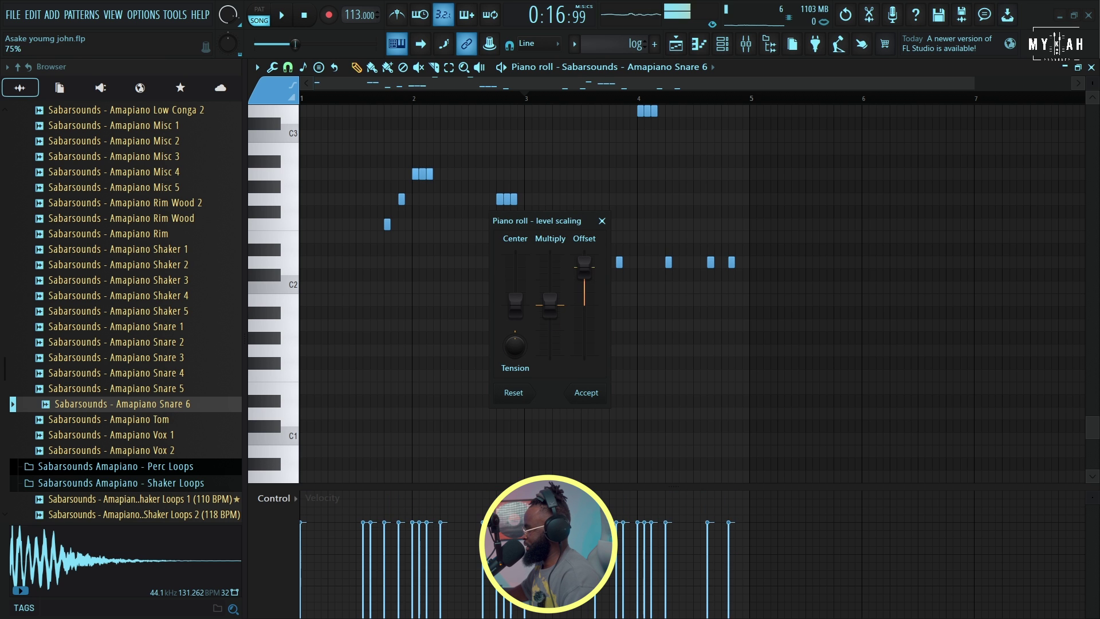
click(593, 394)
key(space)
Switch to pattern playback and move the snare pattern's first note and the adjacent note pair late in bar 1 to C5
scroll(461, 285, up, 5)
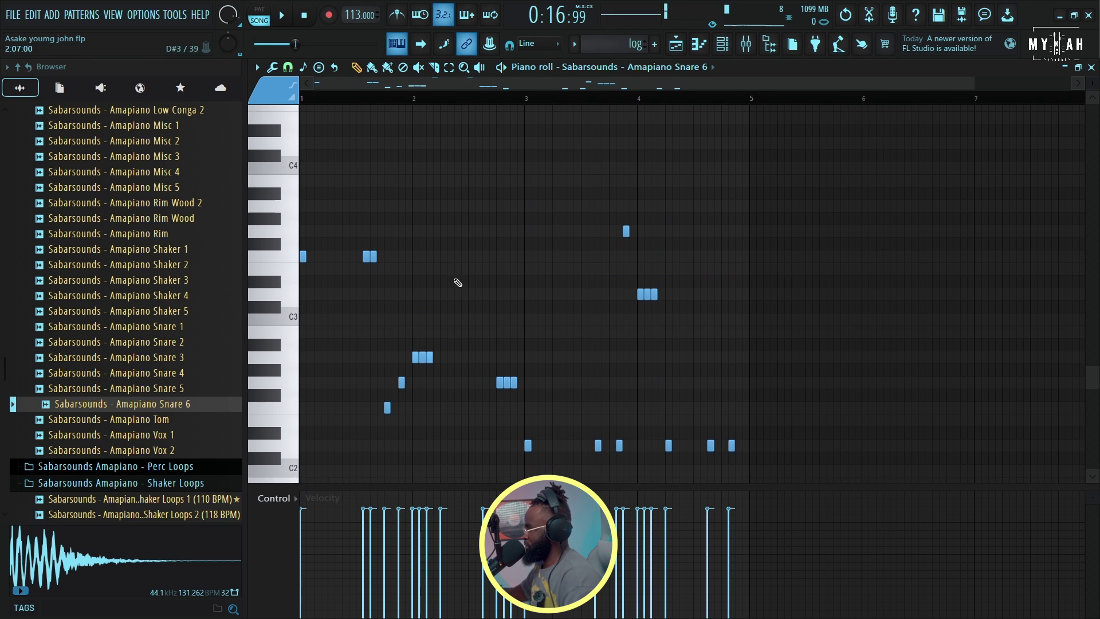
click(260, 15)
key(space)
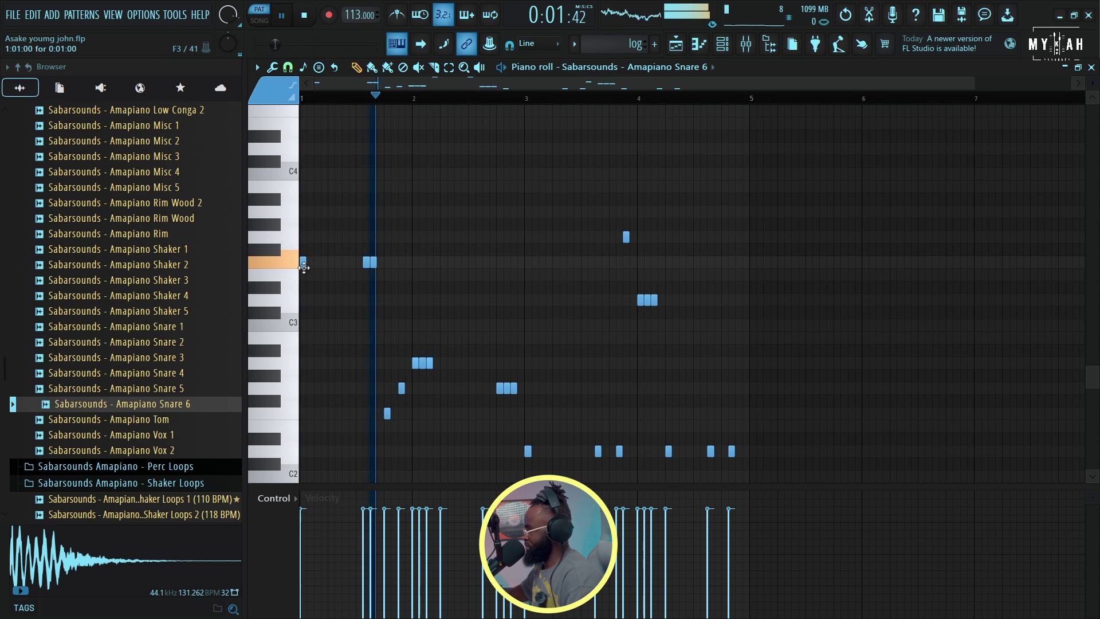
drag(303, 267, 288, 171)
key(space)
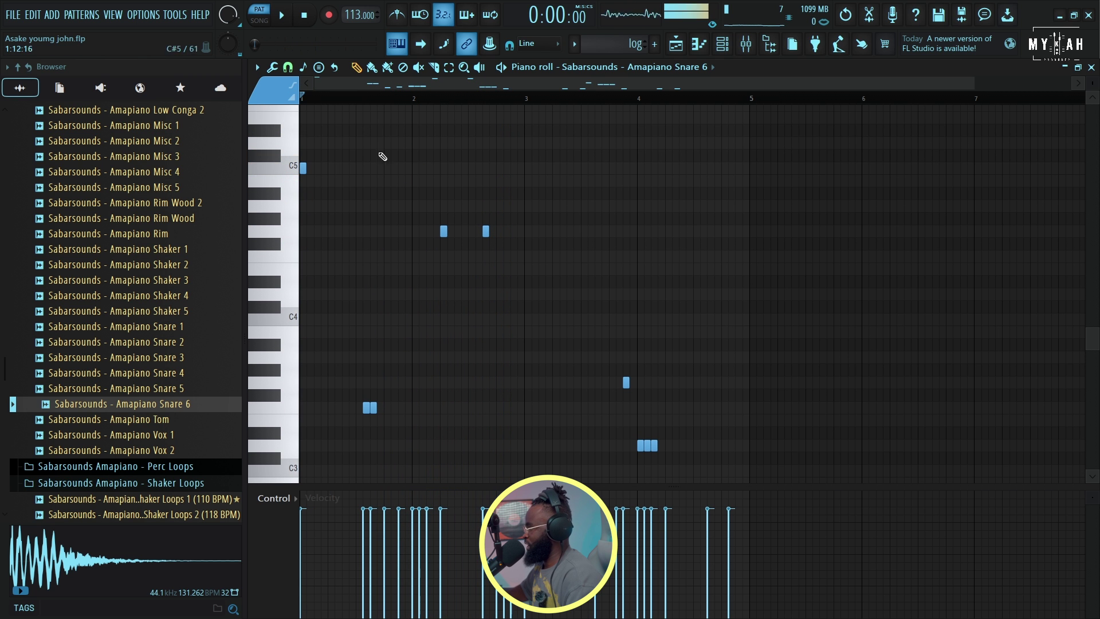
scroll(365, 325, down, 3)
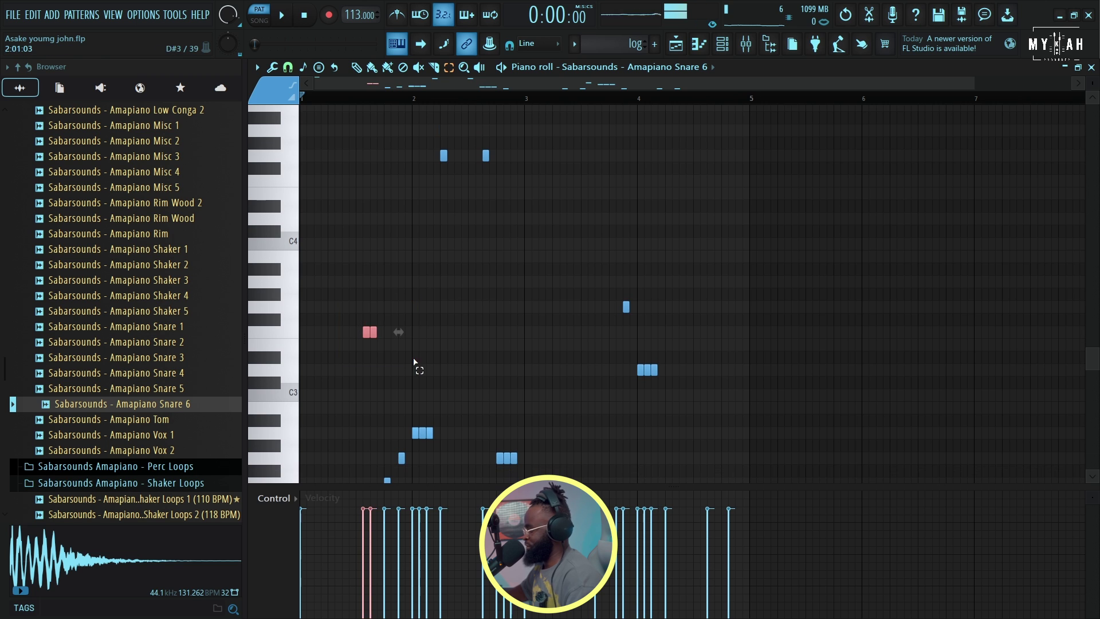
scroll(414, 356, up, 4)
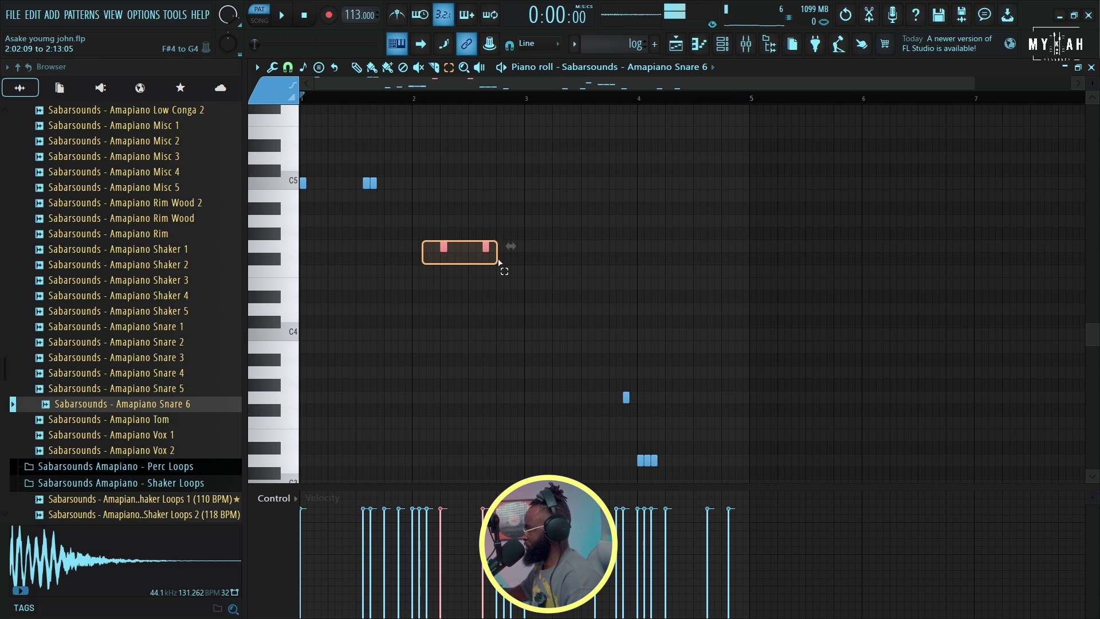
Move all remaining Amapiano Snare 6 notes to C5 and play the pattern
scroll(501, 277, down, 9)
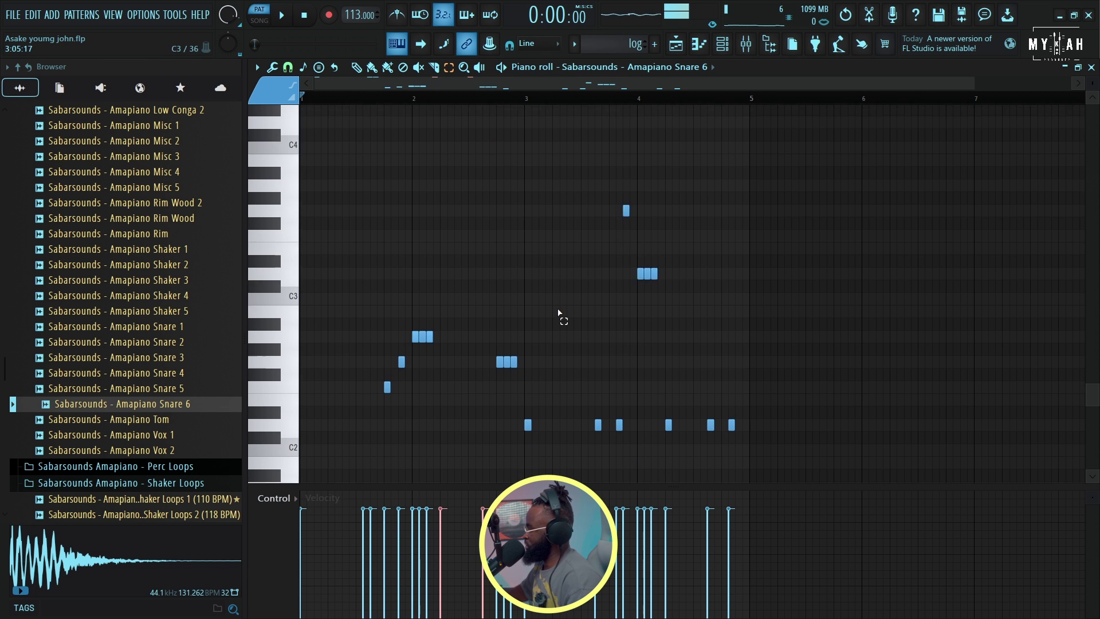
drag(391, 254, 491, 311)
key(shift+Up)
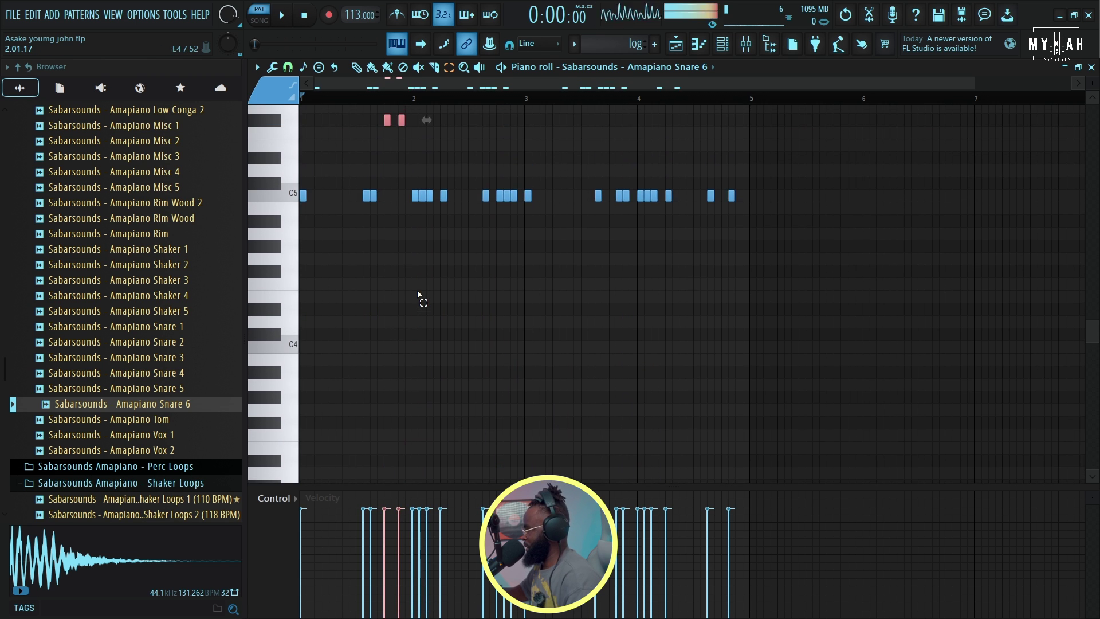
key(space)
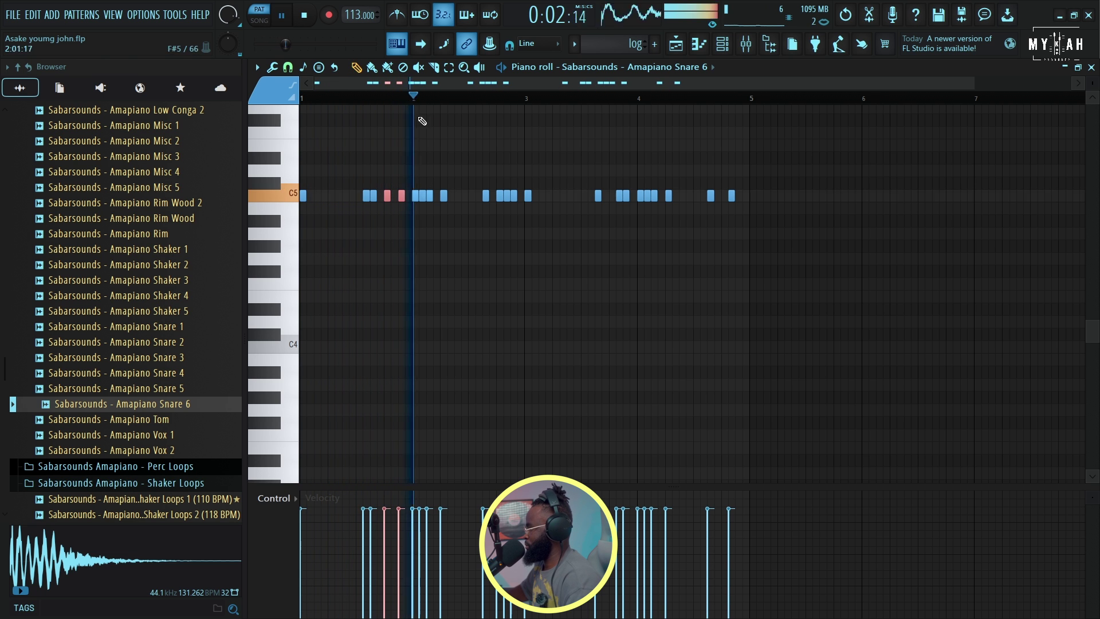
Play the snare pattern from bar 2, deselect the notes and draw a falling velocity ramp across the repeated notes
click(413, 100)
scroll(413, 101, up, 4)
click(412, 100)
key(ctrl+d)
drag(437, 553, 466, 576)
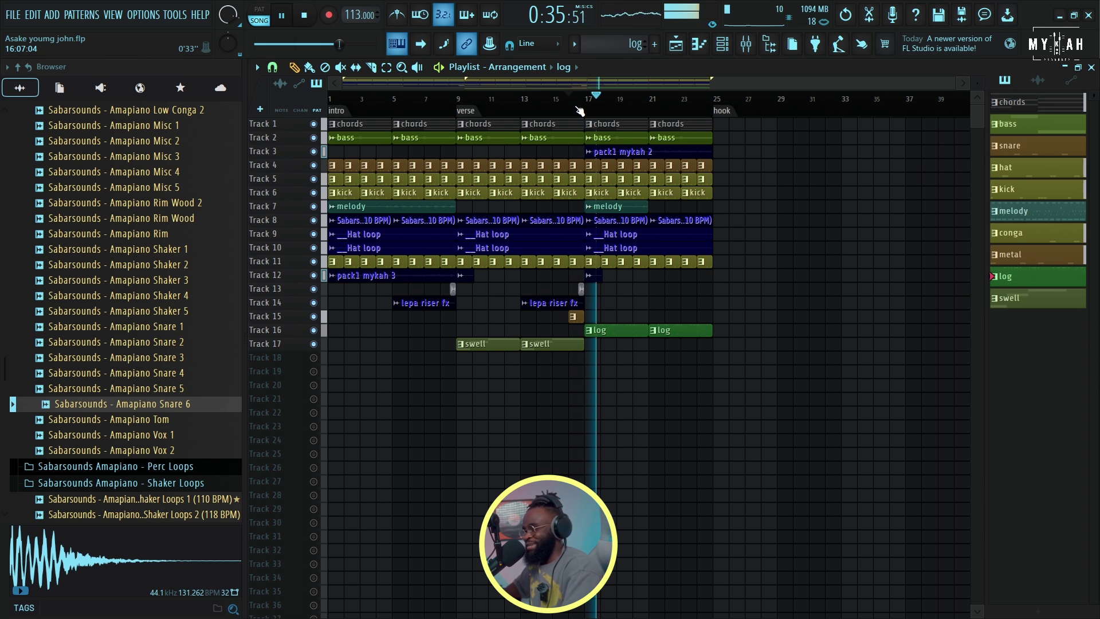
Add a fade-out to the Amapiano Snare 6 sample to shorten its tail, and close the channel windows
key(F6)
click(463, 448)
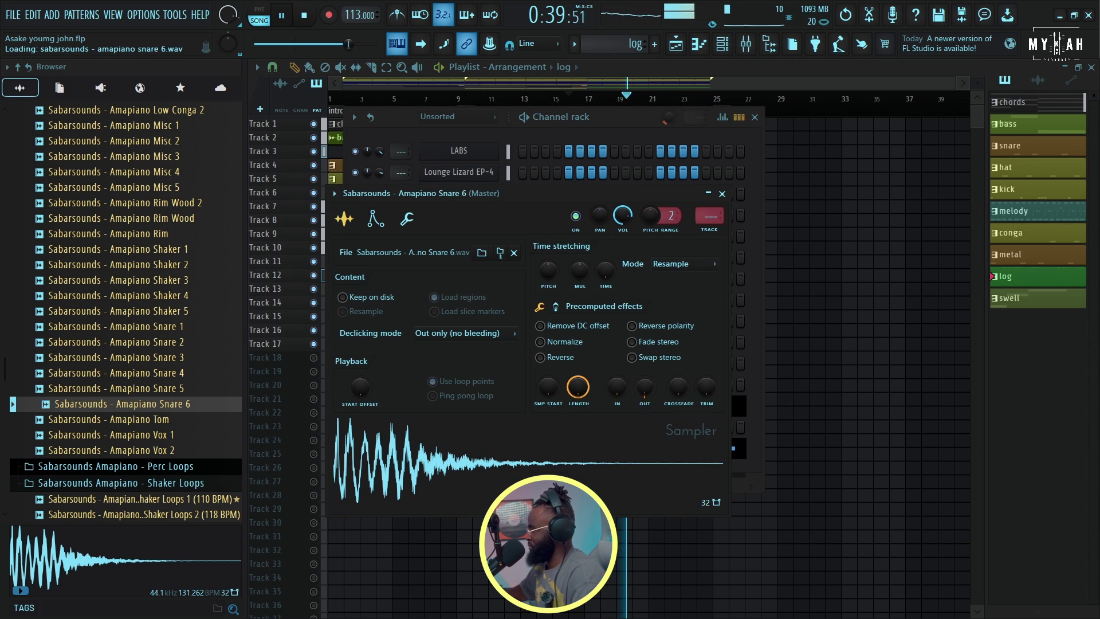
drag(644, 388, 649, 397)
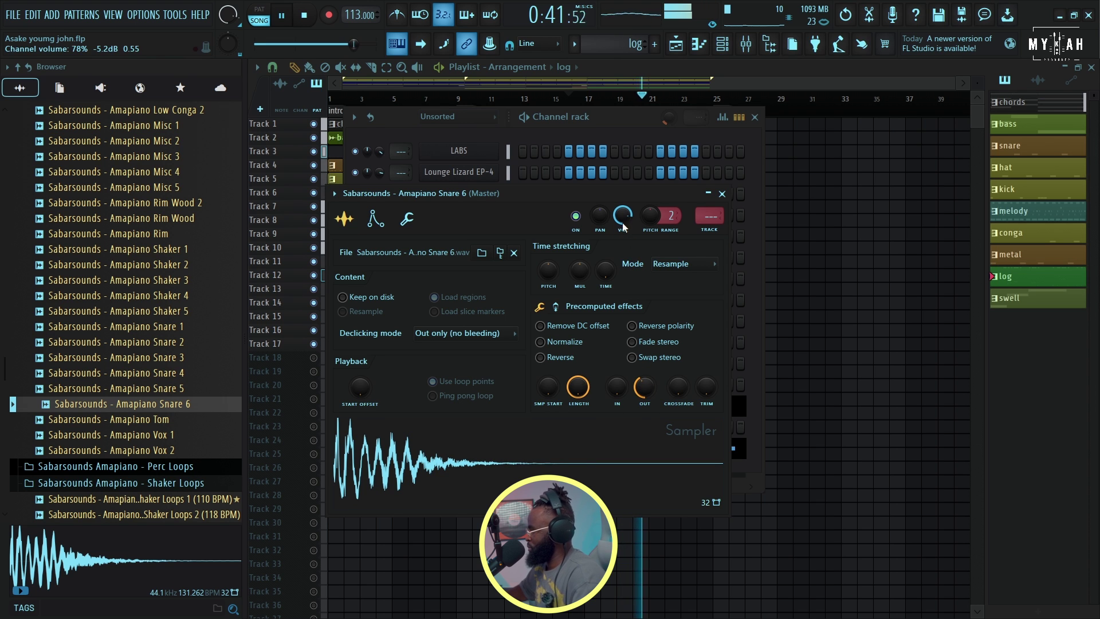
key(F12)
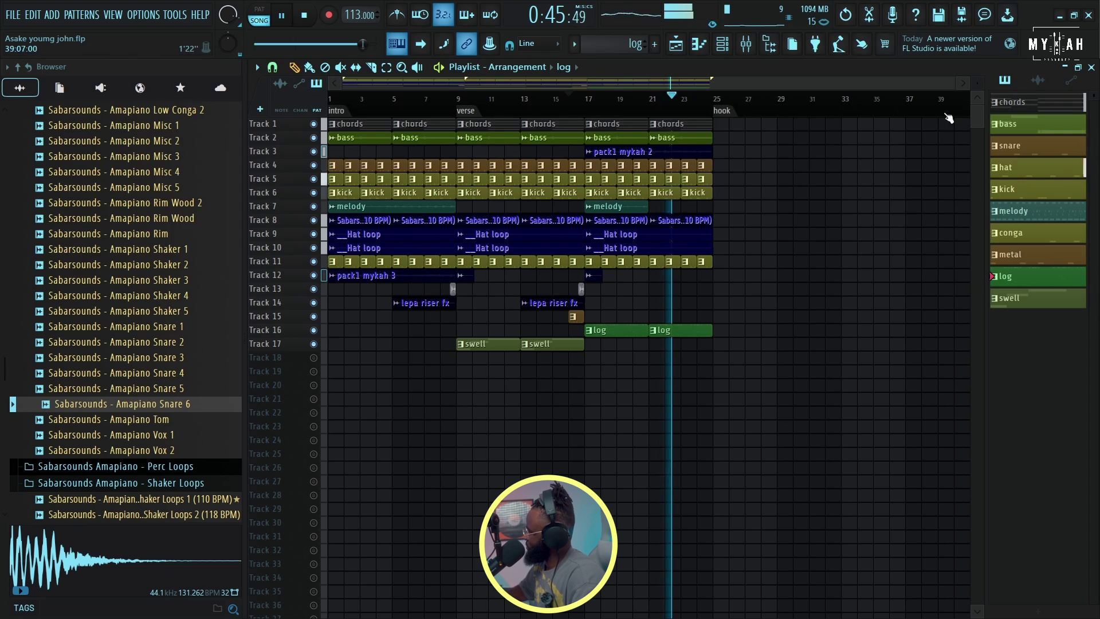
Copy the fill clip on Track 13 to the end of bar 24, just before the hook marker, and play the arrangement
scroll(590, 118, up, 3)
drag(977, 83, 976, 77)
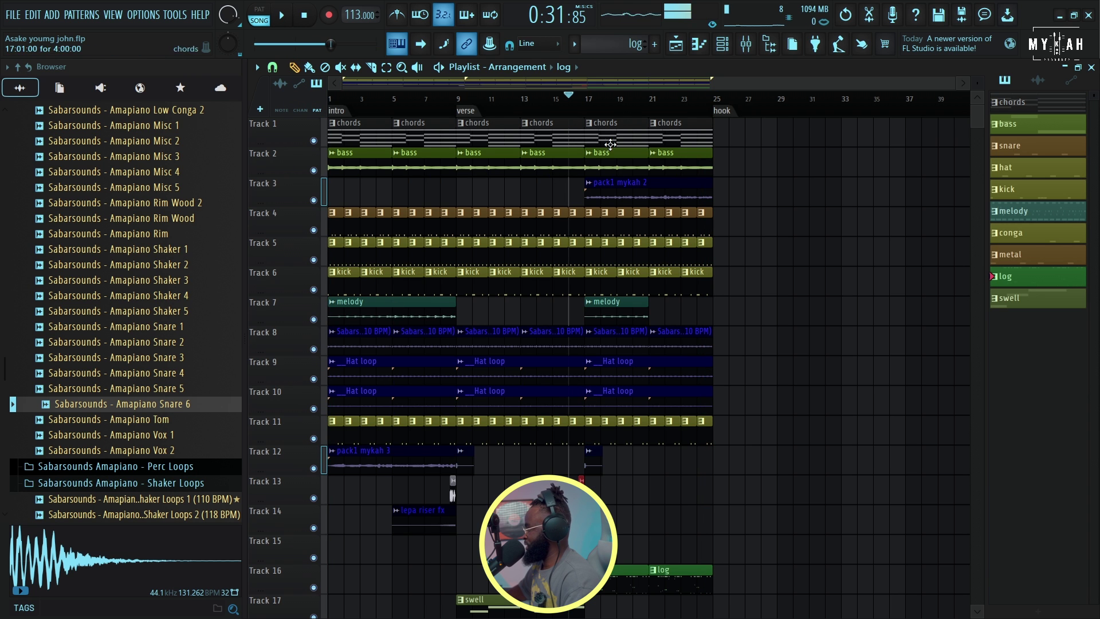
scroll(610, 144, up, 3)
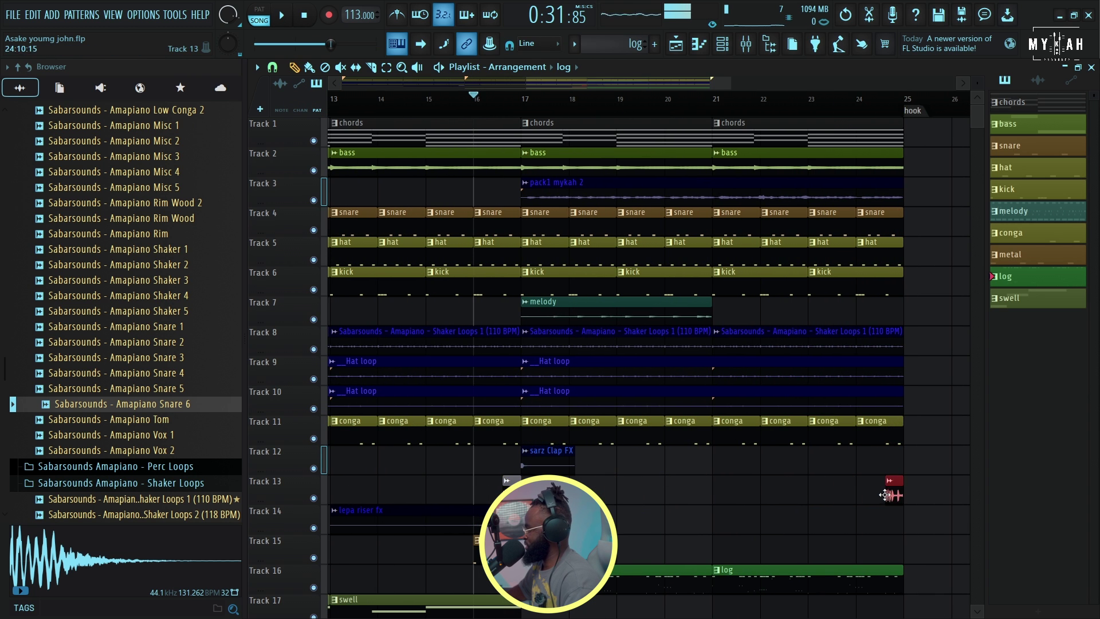
key(space)
scroll(731, 104, down, 4)
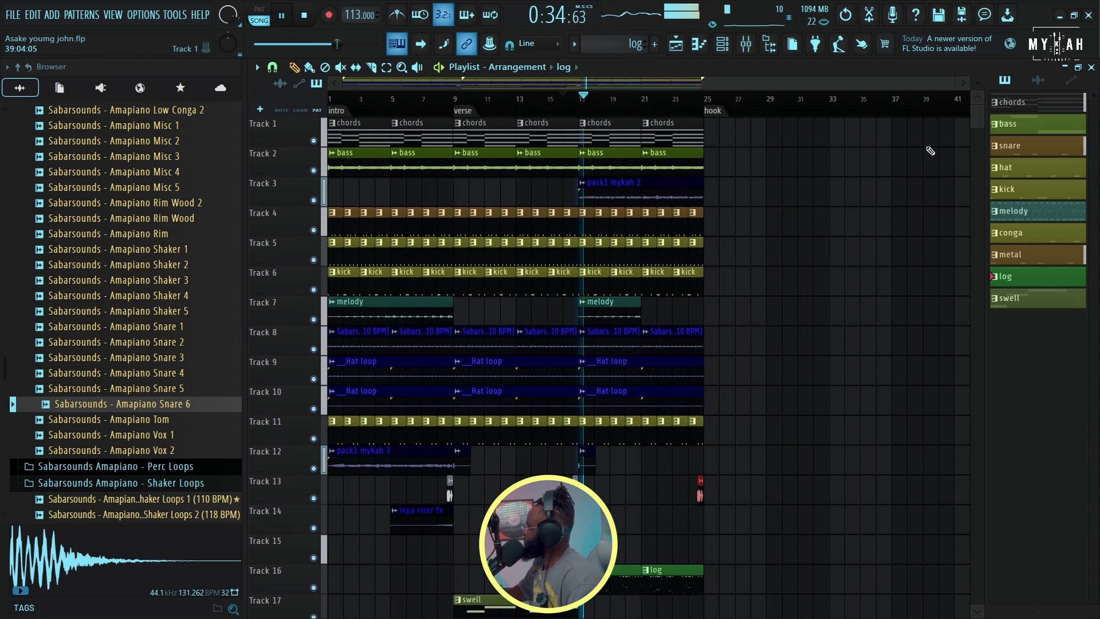
drag(977, 83, 977, 101)
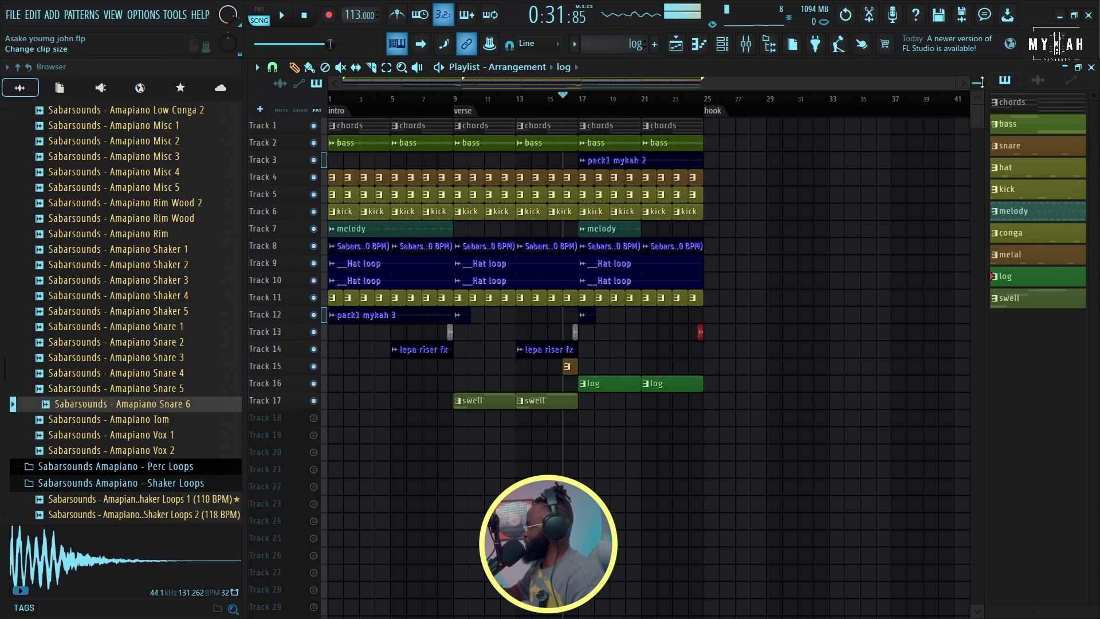
Solo the chords track, play the song from the start and bring in the bass, snare, hat, kick and melody tracks one by one
scroll(423, 135, up, 2)
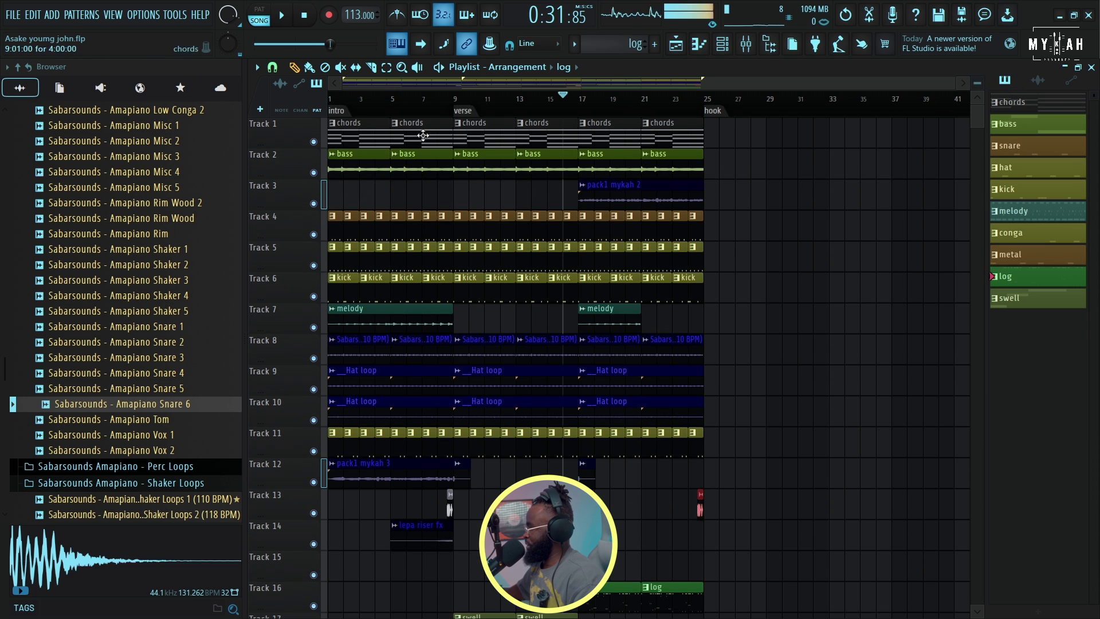
right_click(313, 142)
key(space)
click(314, 172)
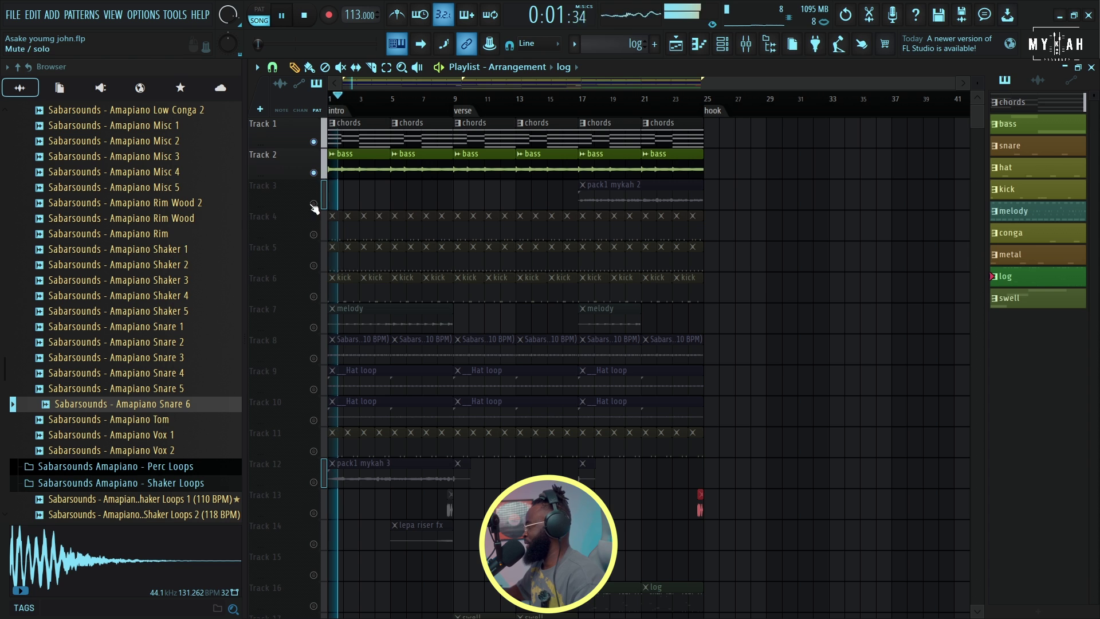
click(313, 235)
click(313, 266)
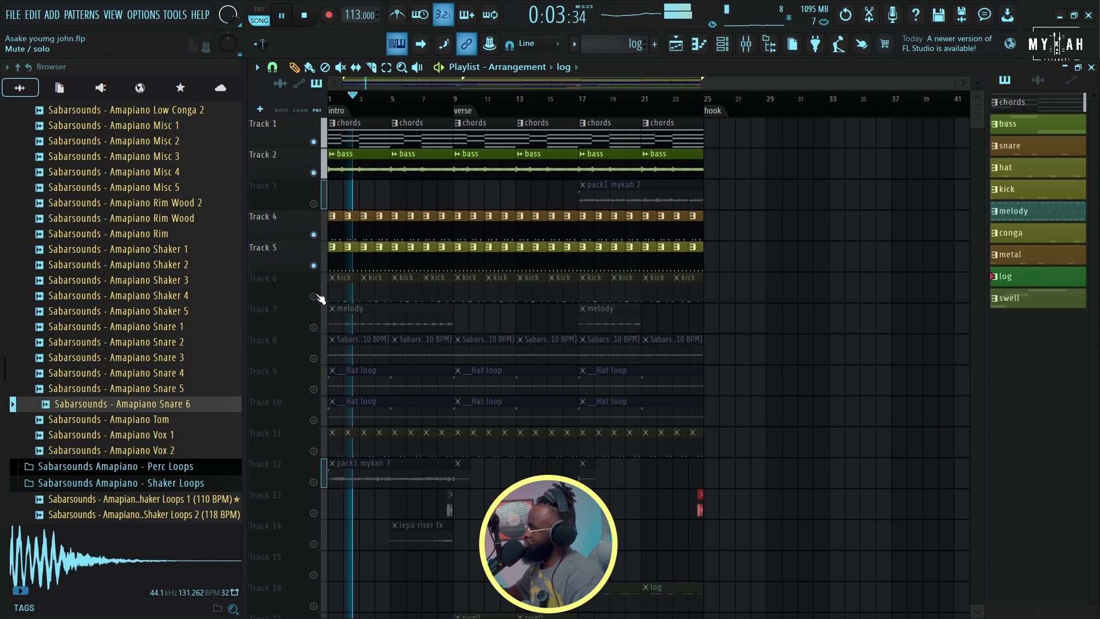
click(313, 296)
click(313, 327)
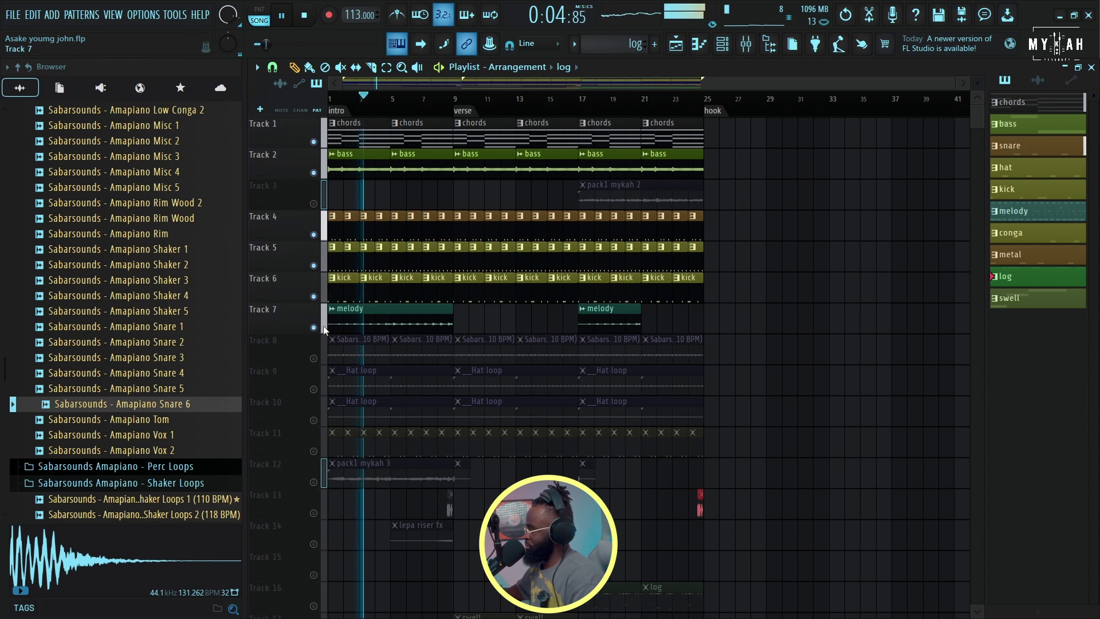
Unmute the shaker, hat loop, conga, vocal and remaining effect tracks one by one until the whole arrangement plays
click(314, 358)
click(314, 389)
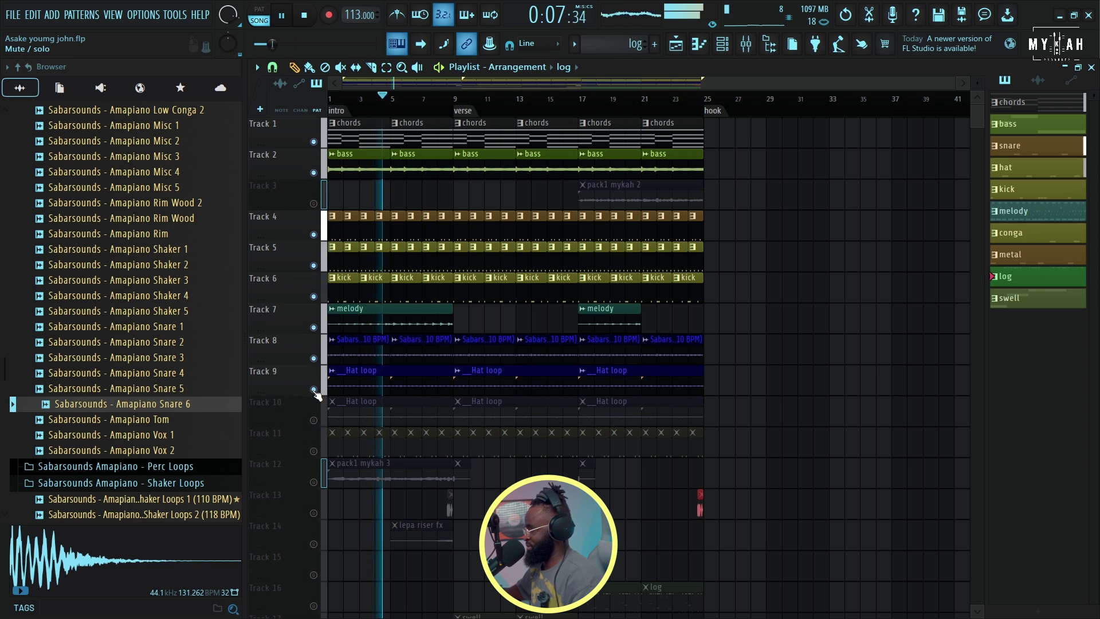
click(314, 420)
click(313, 450)
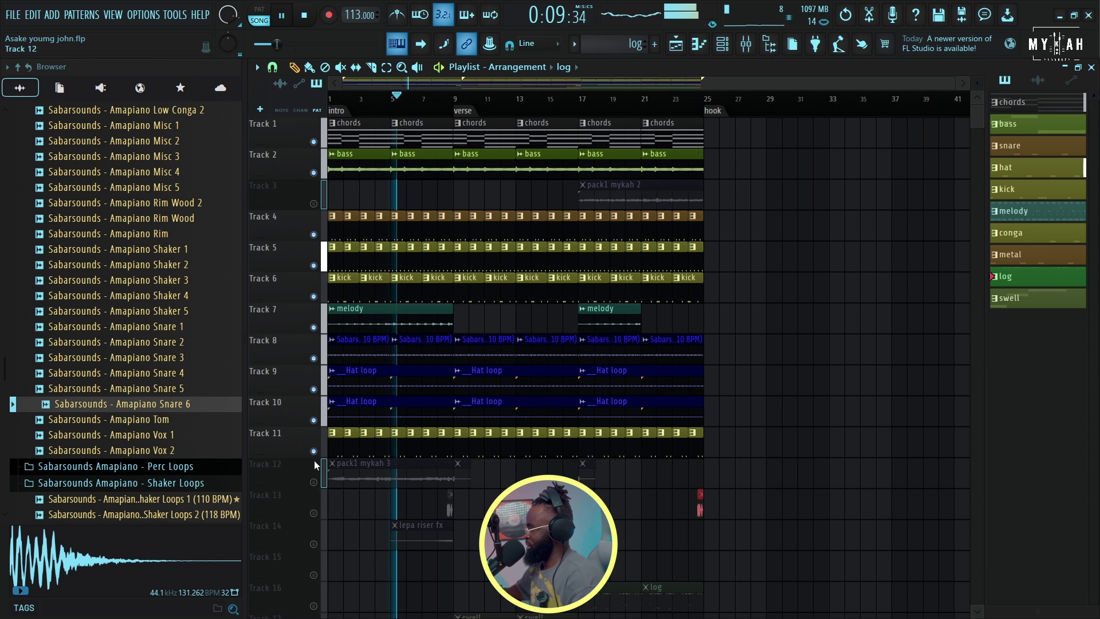
click(321, 483)
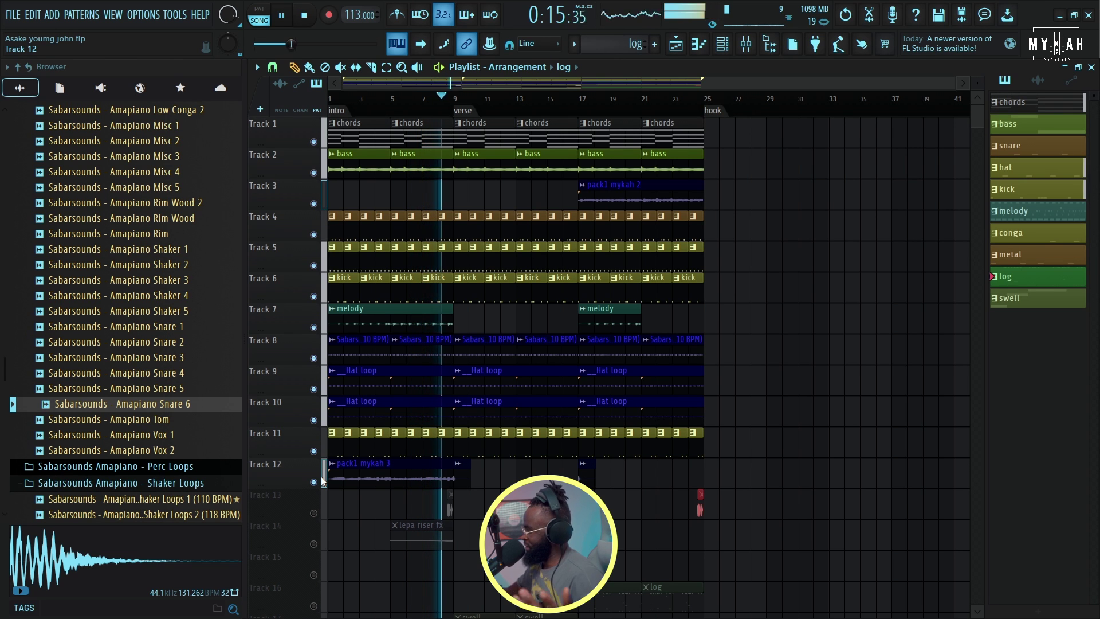
click(315, 513)
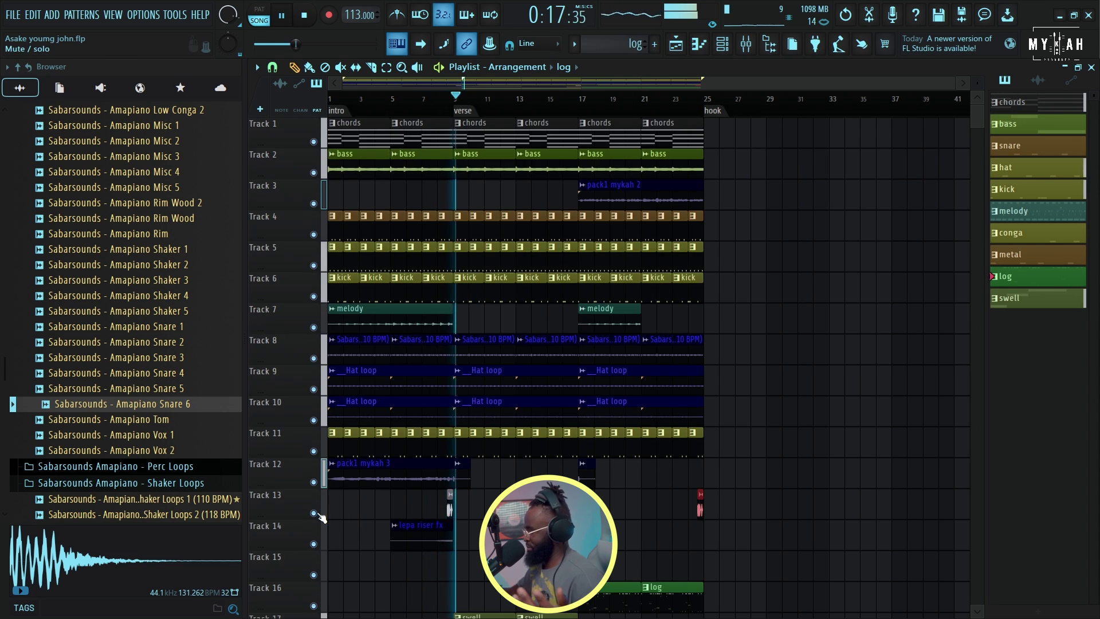
drag(977, 84, 977, 69)
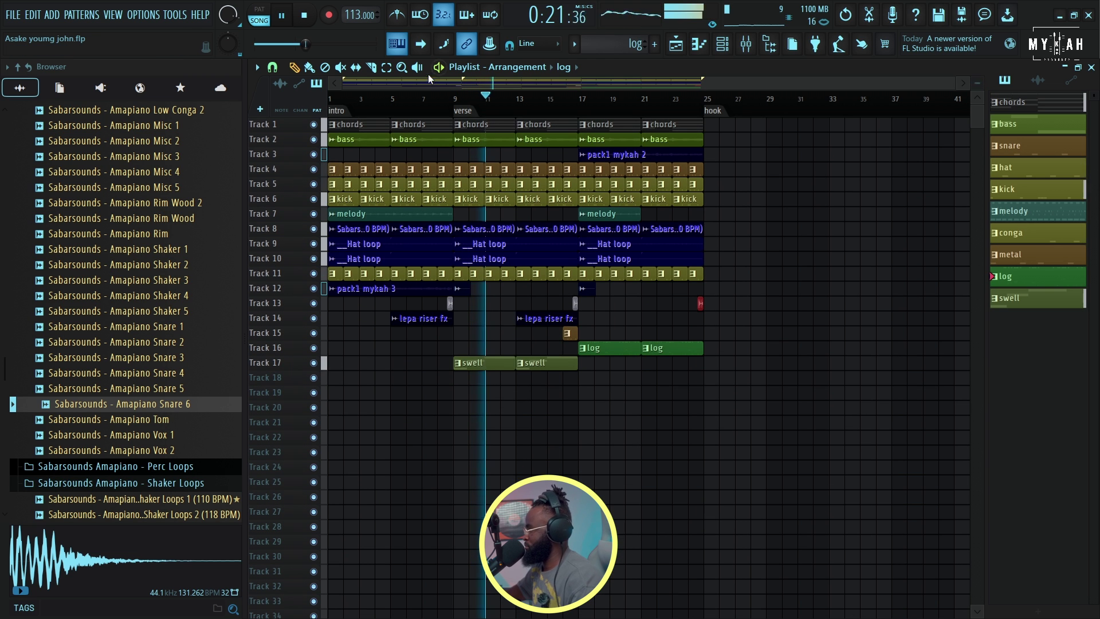